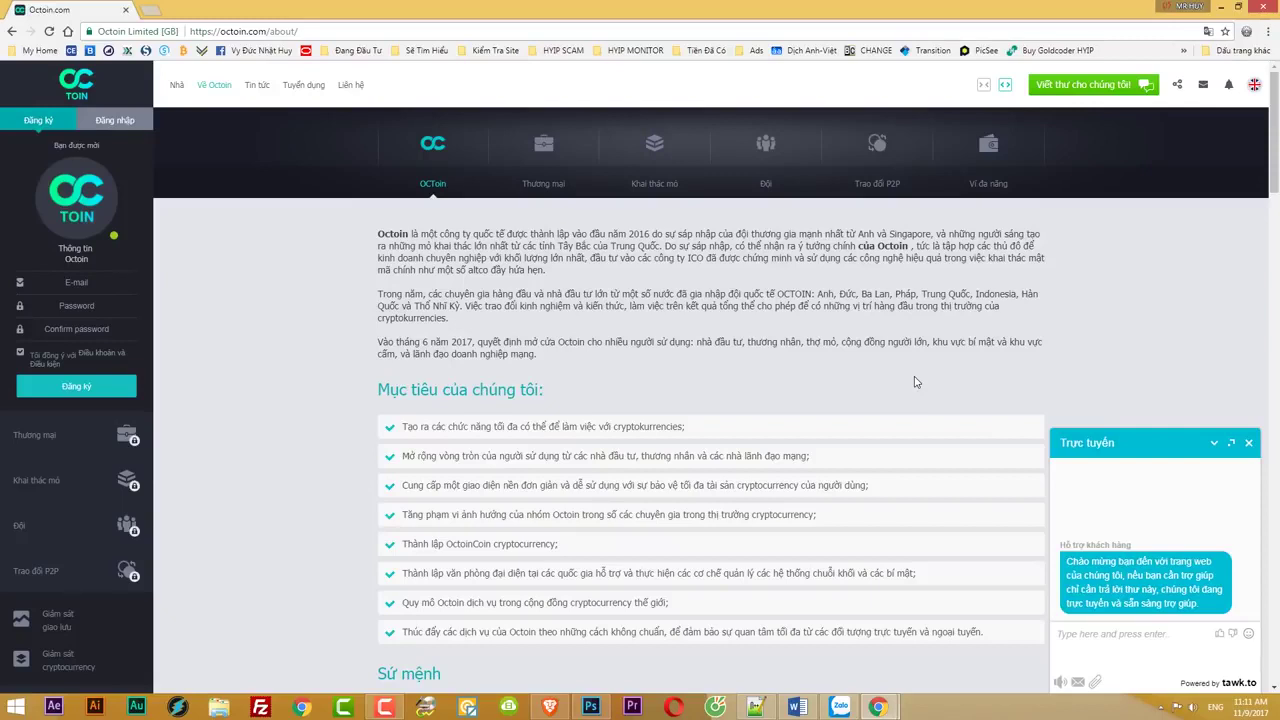
Step: Scroll through the About page's goals, mission and team sections, then close that Chrome window
scroll(914, 382, "down", 6)
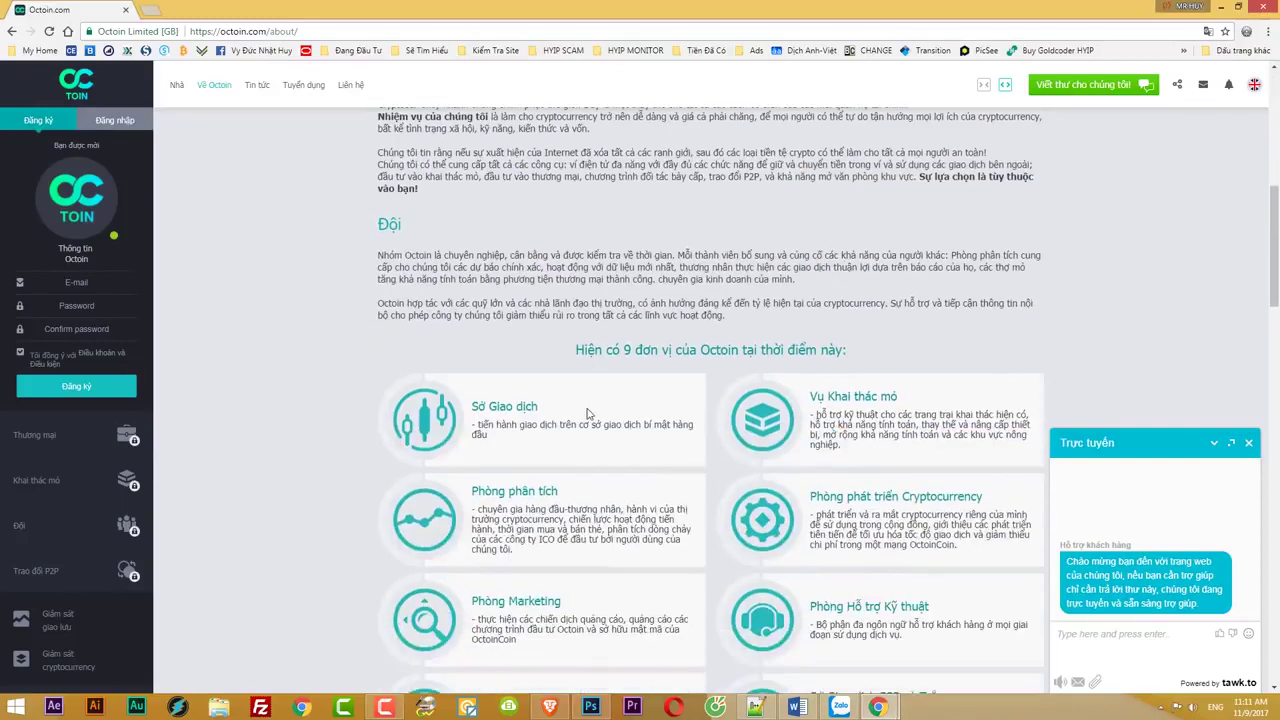
scroll(618, 417, "down", 6)
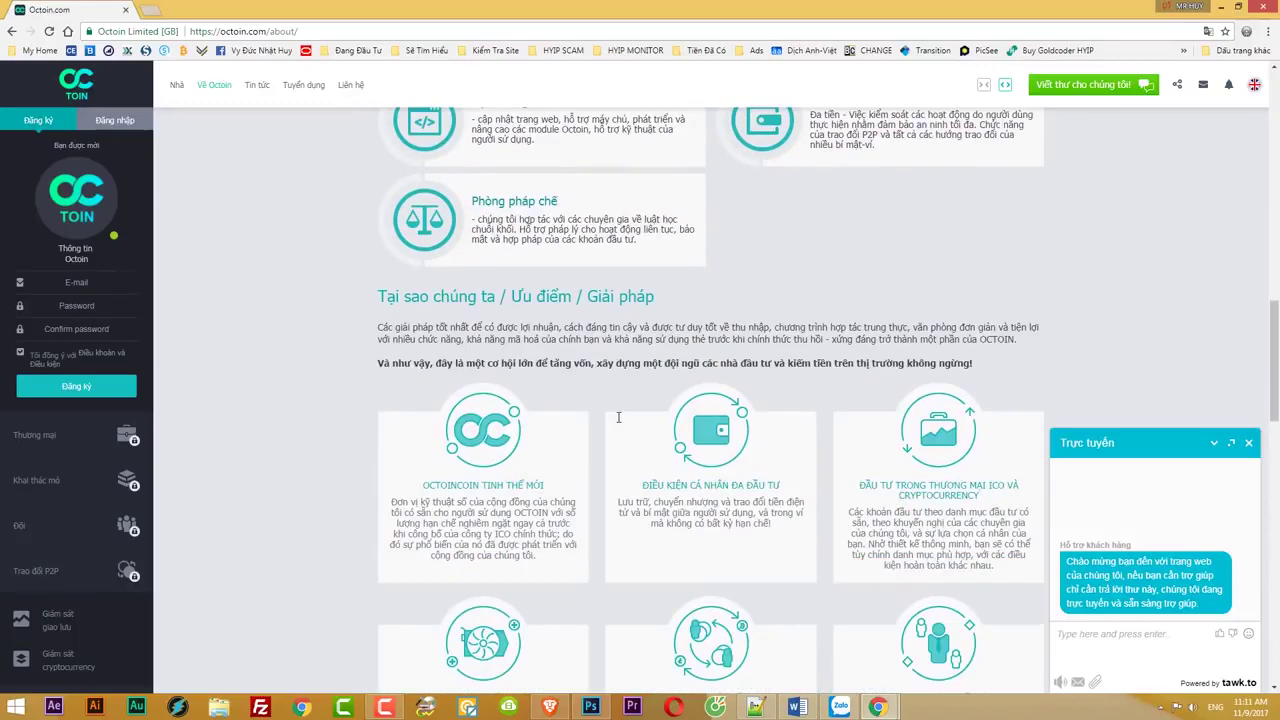
scroll(597, 423, "down", 2)
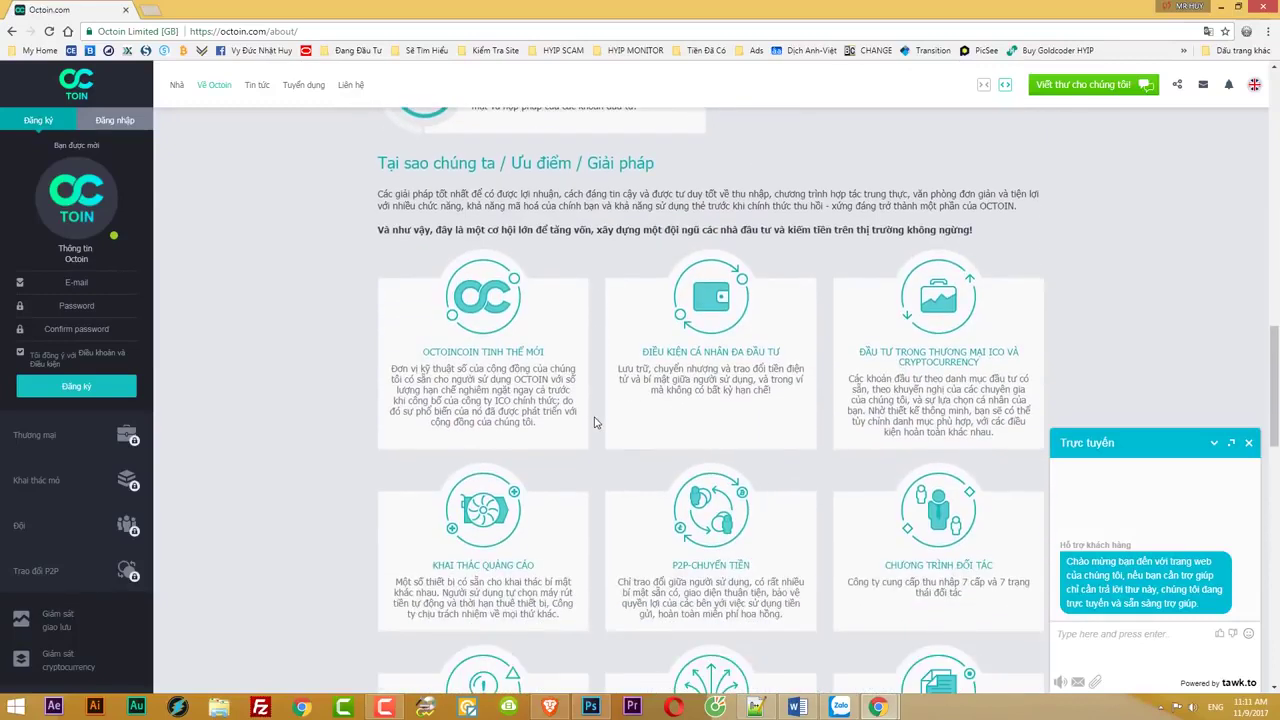
scroll(594, 422, "up", 6)
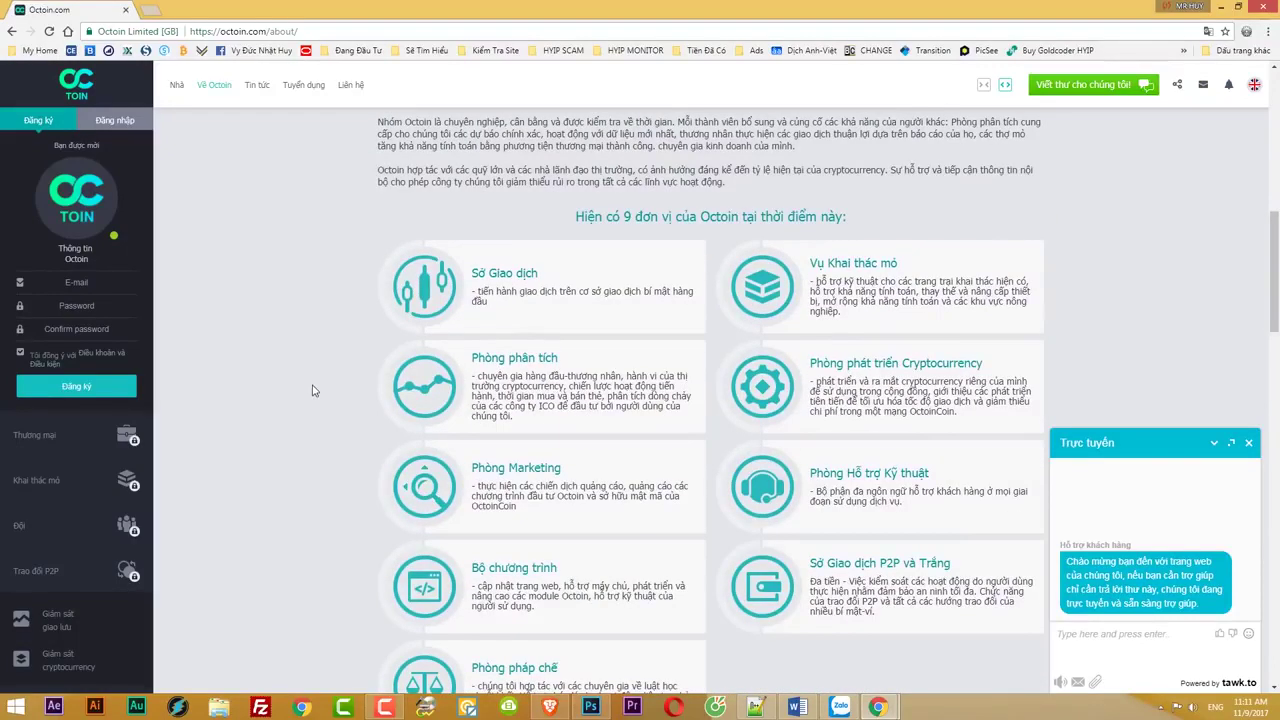
scroll(312, 390, "up", 5)
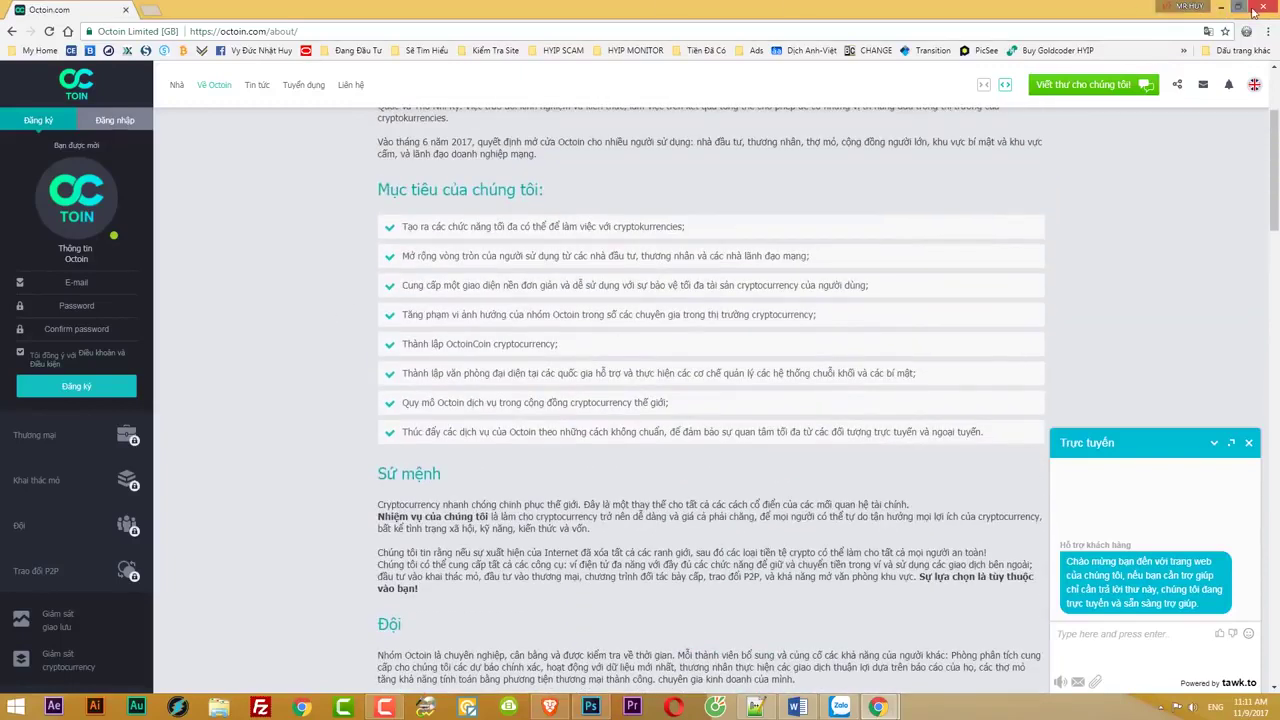
left_click(1254, 12)
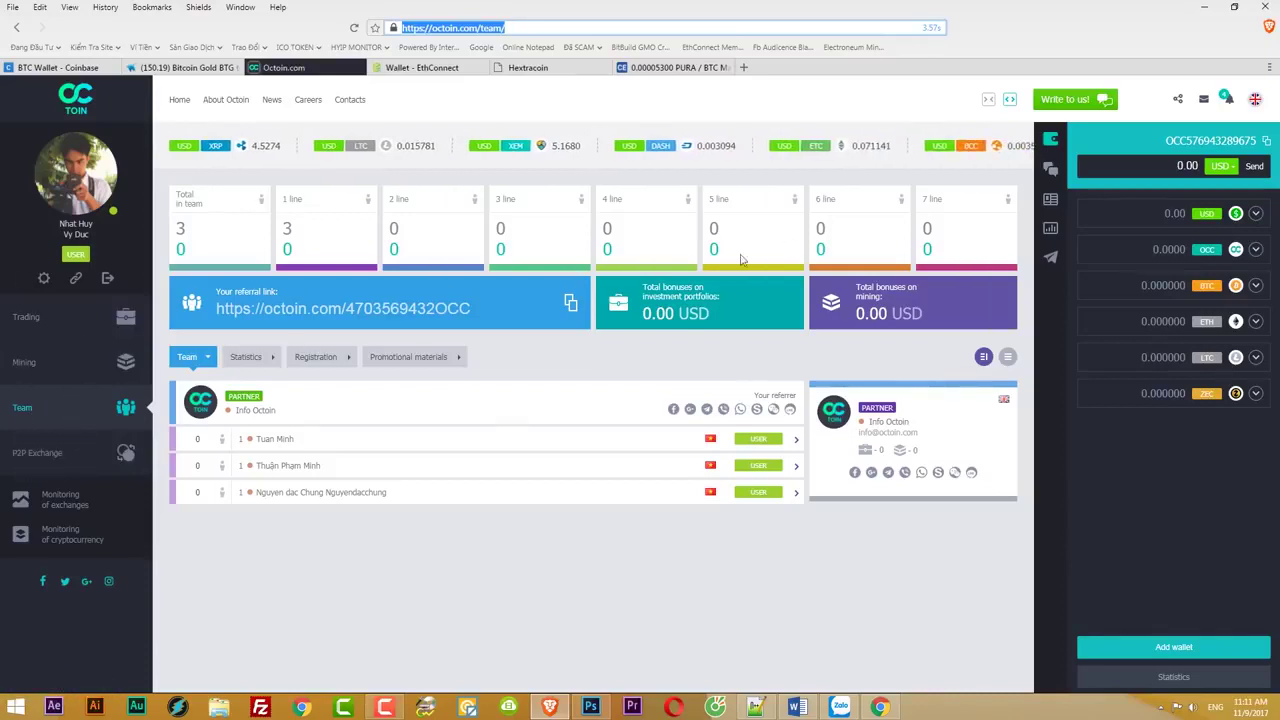
Step: Open the Trading page (octoin.com/invest/) from the left sidebar
left_click(50, 326)
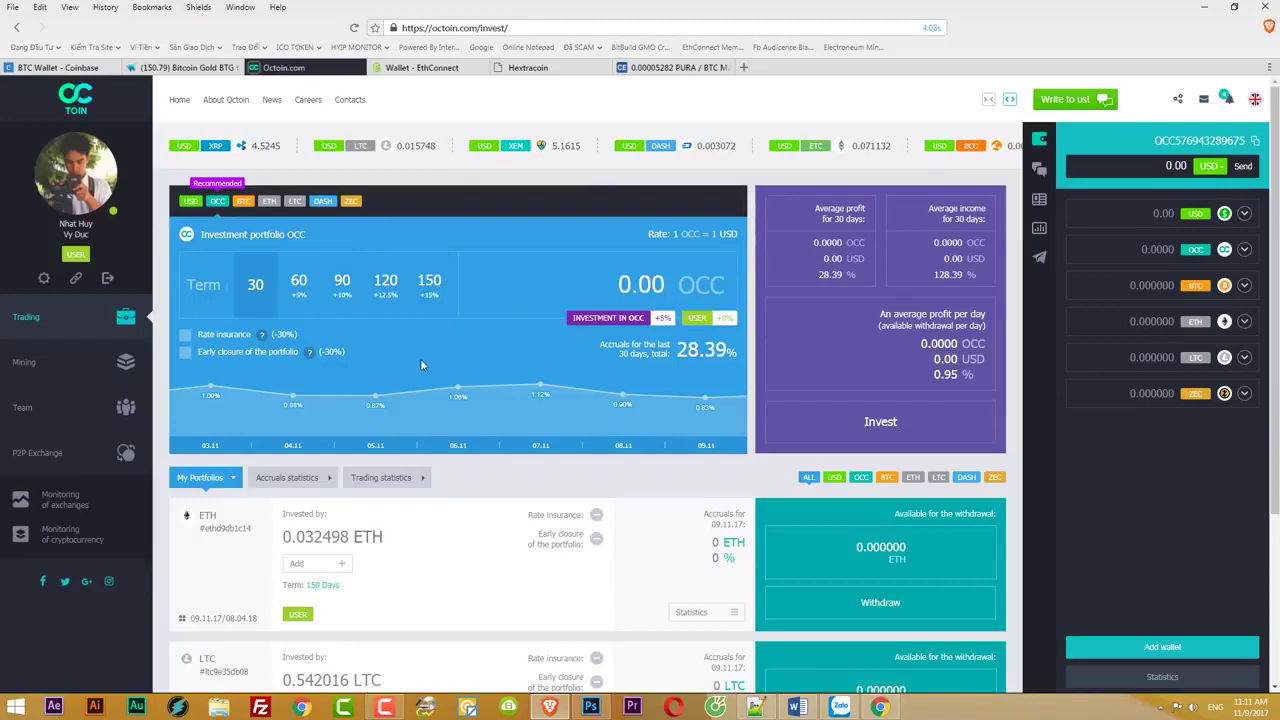
Step: Glance over the invest page's portfolios, then open the Mining section from the sidebar
scroll(412, 400, "down", 2)
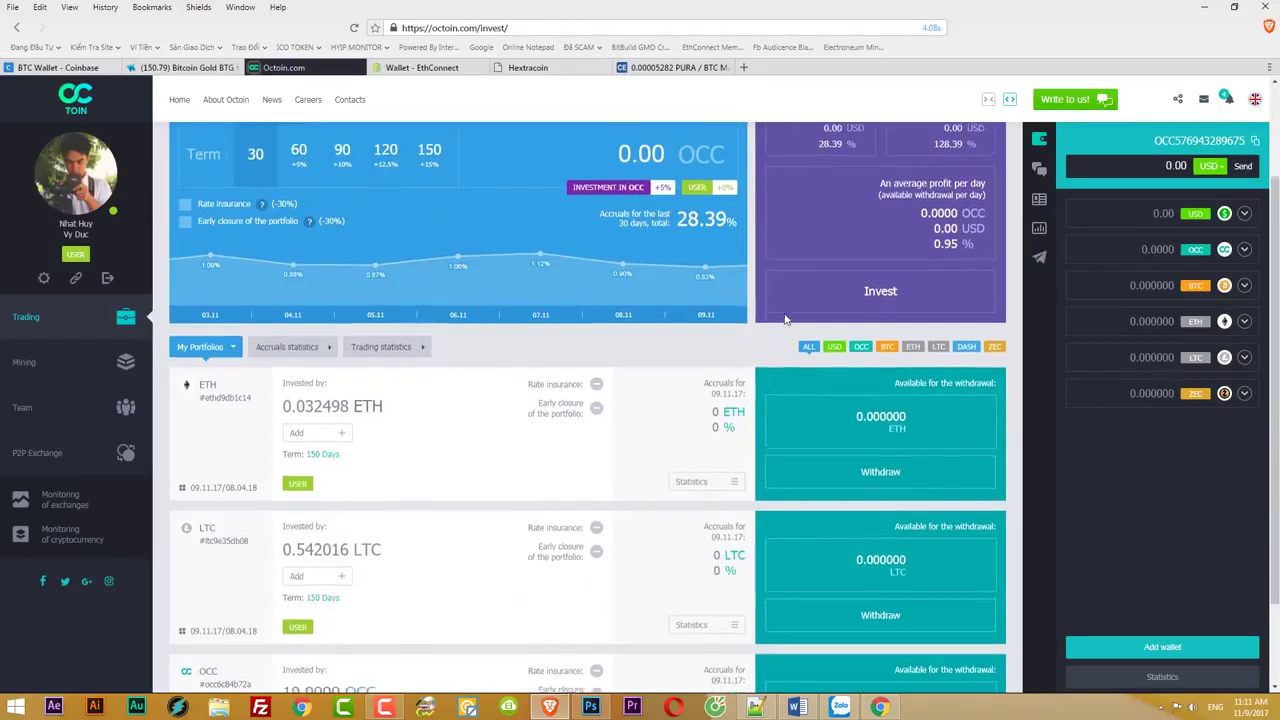
scroll(845, 371, "up", 2)
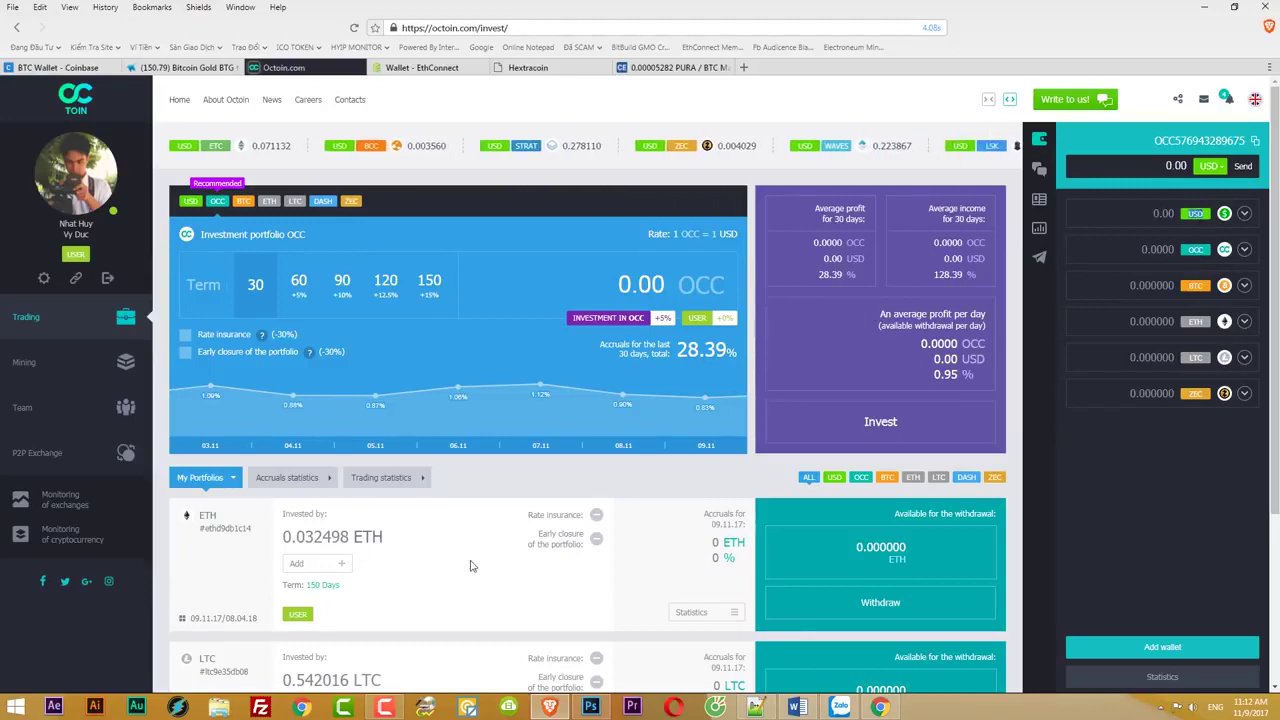
left_click(44, 381)
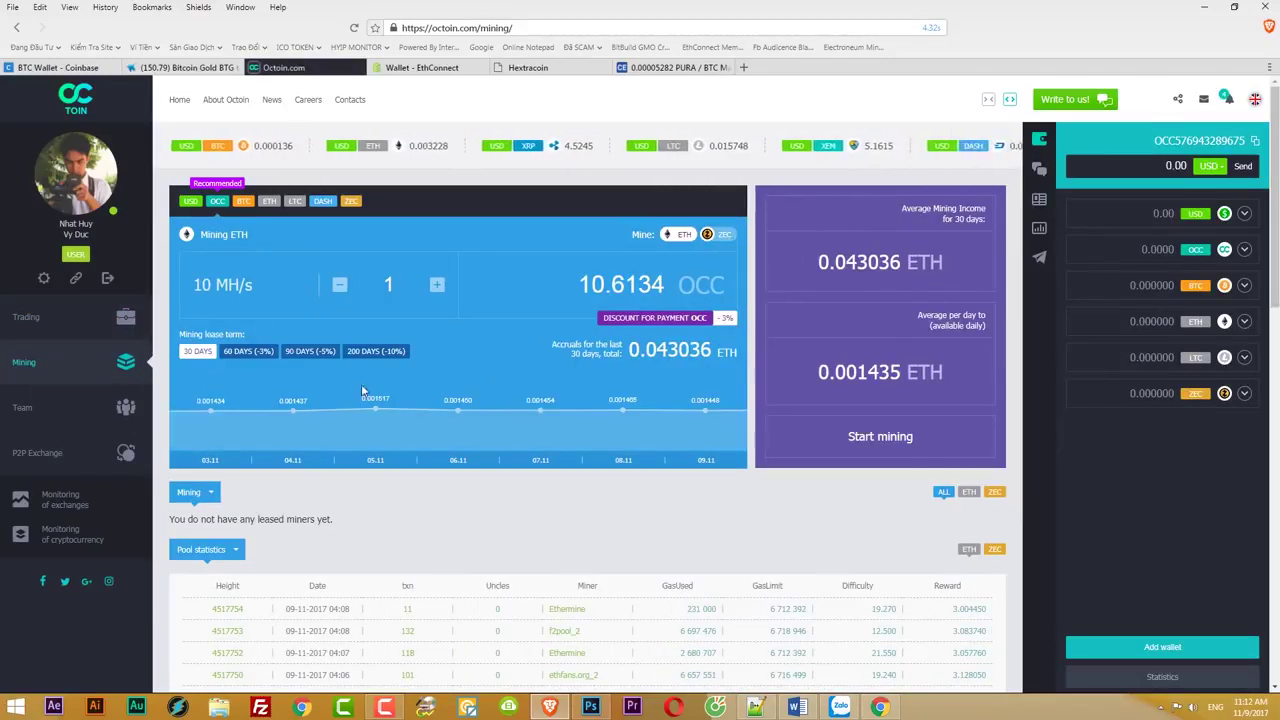
scroll(365, 395, "down", 3)
scroll(390, 350, "up", 3)
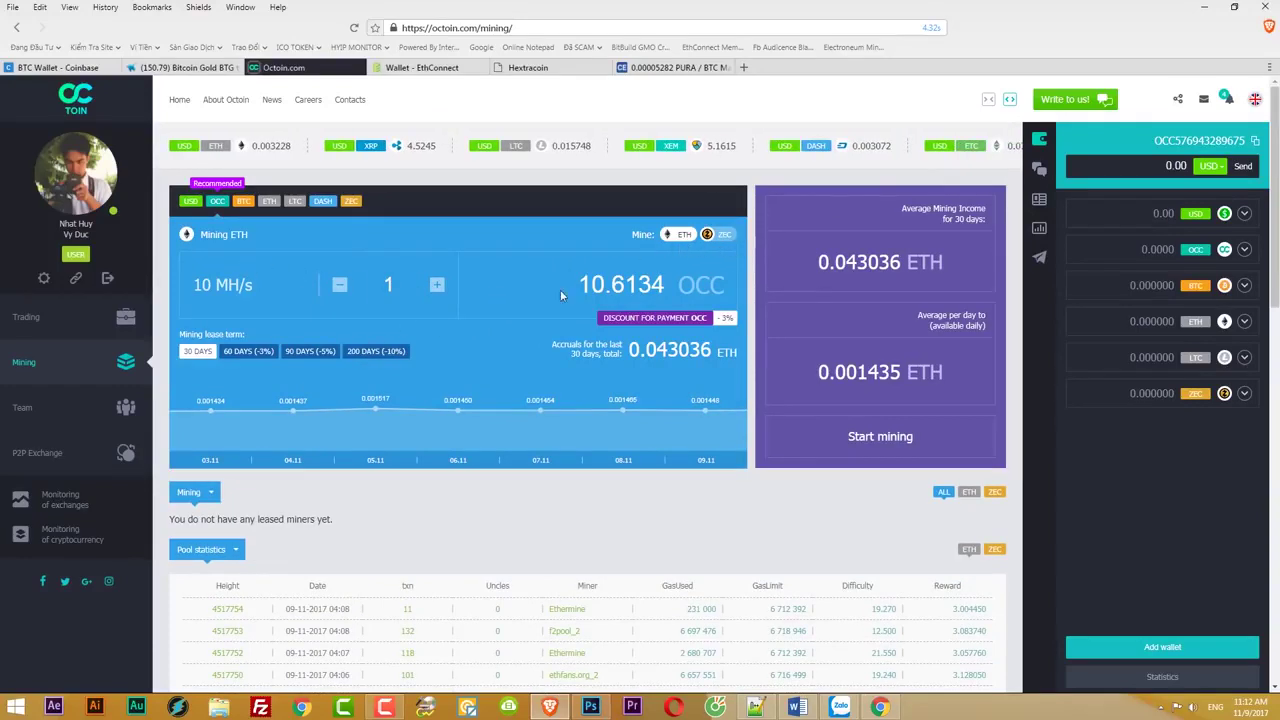
double_click(621, 285)
double_click(701, 285)
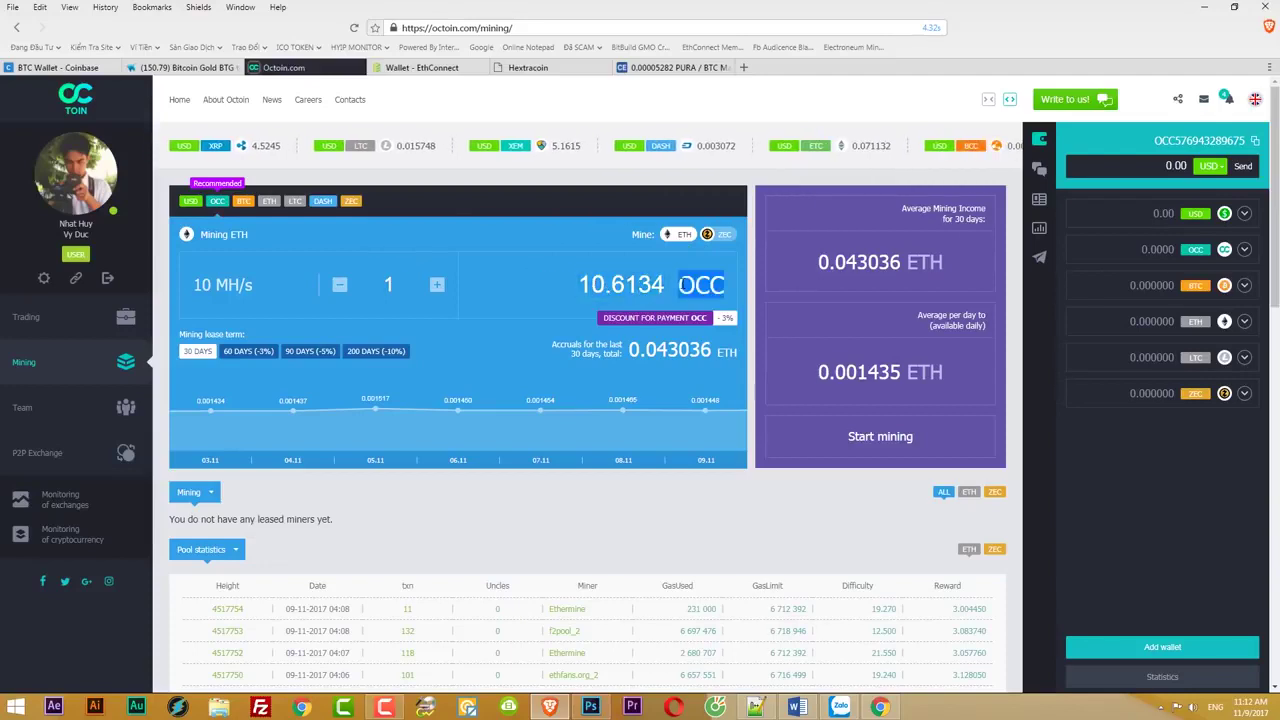
key("ctrl+l")
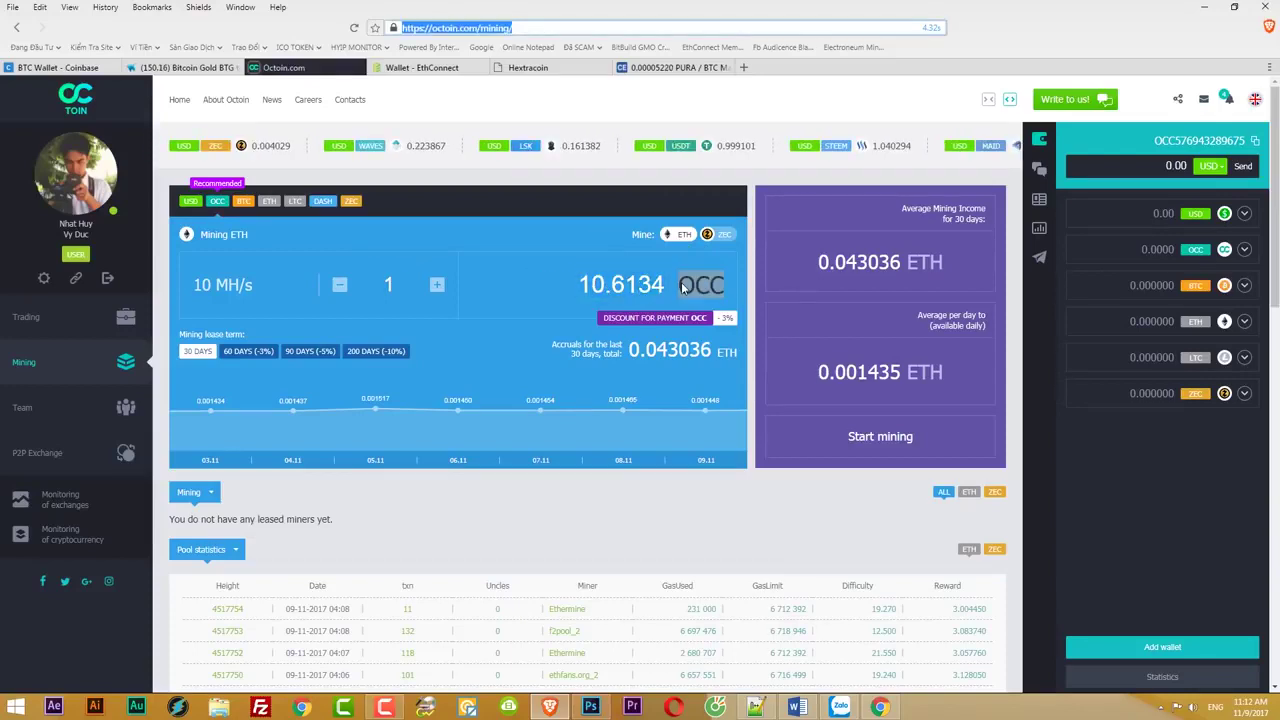
left_click(522, 344)
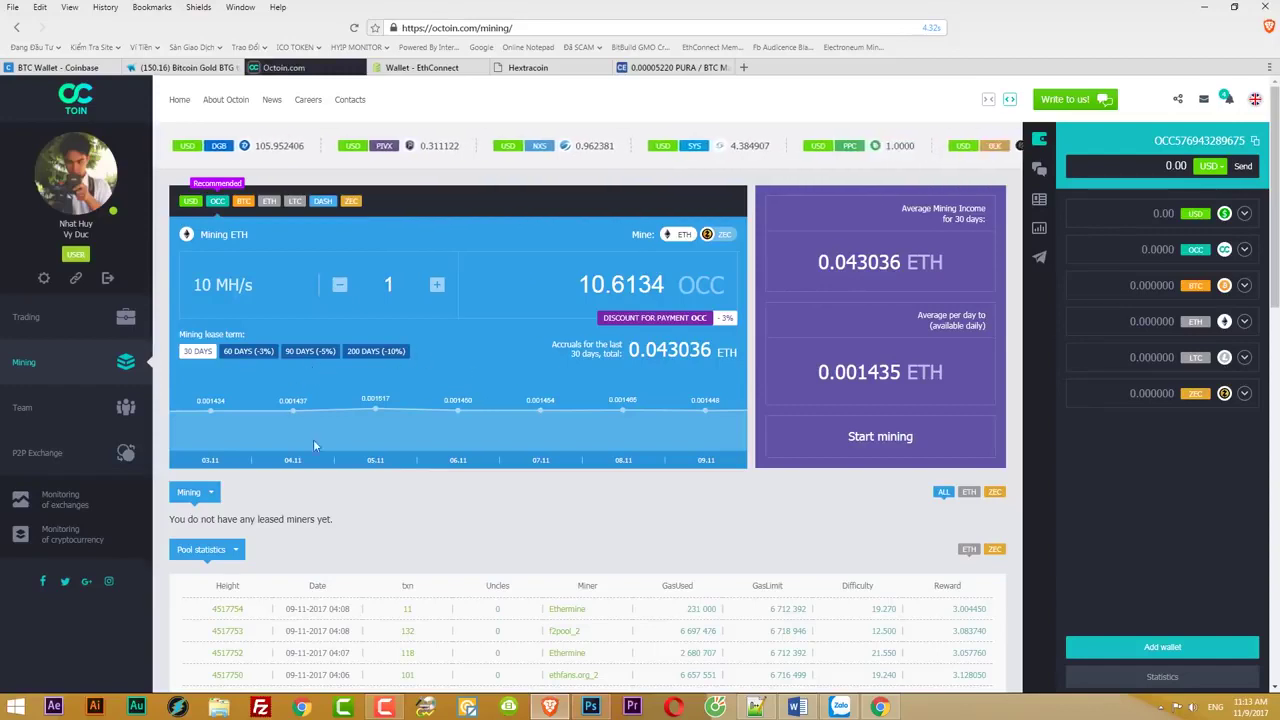
scroll(388, 477, "down", 2)
scroll(388, 477, "down", 3)
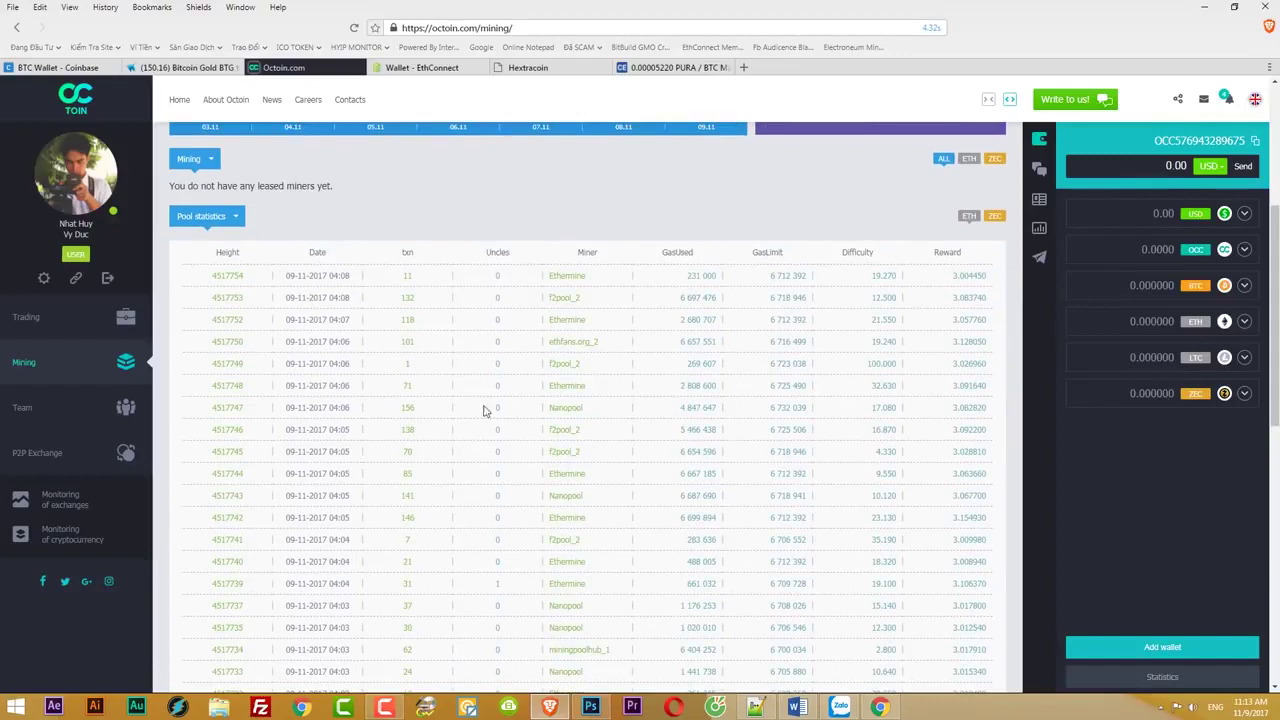
scroll(372, 503, "down", 10)
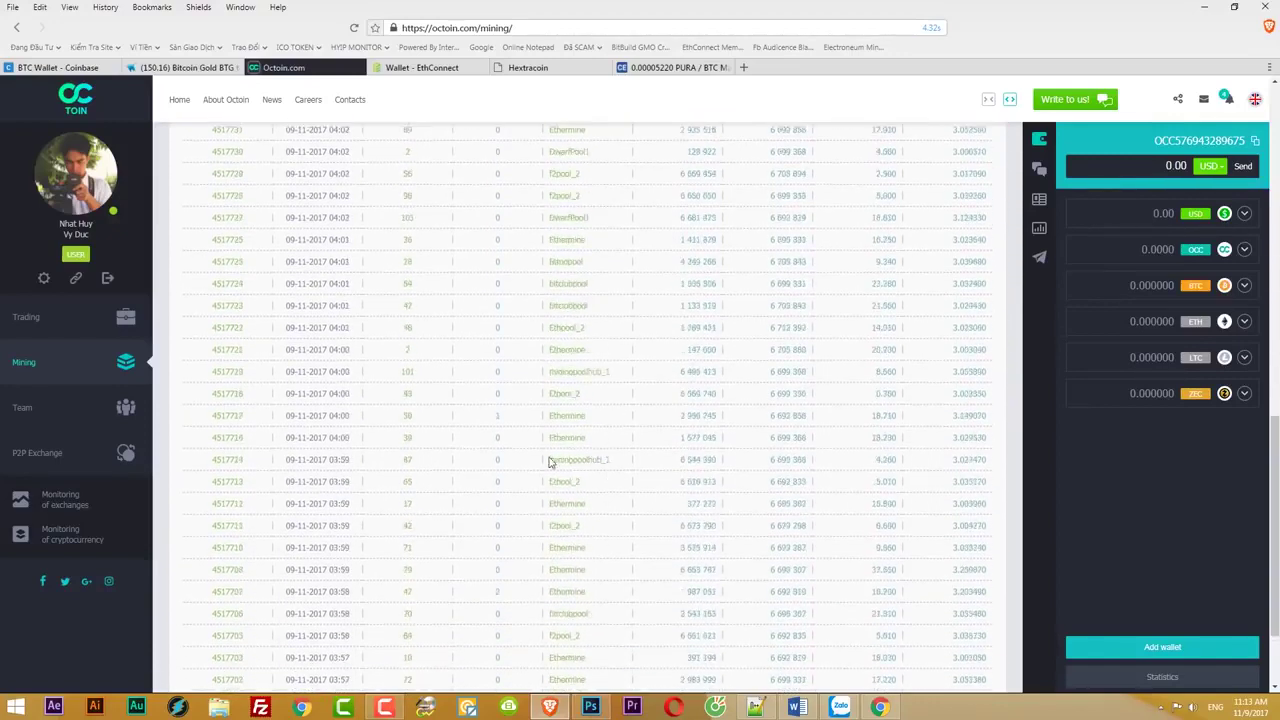
scroll(550, 440, "up", 10)
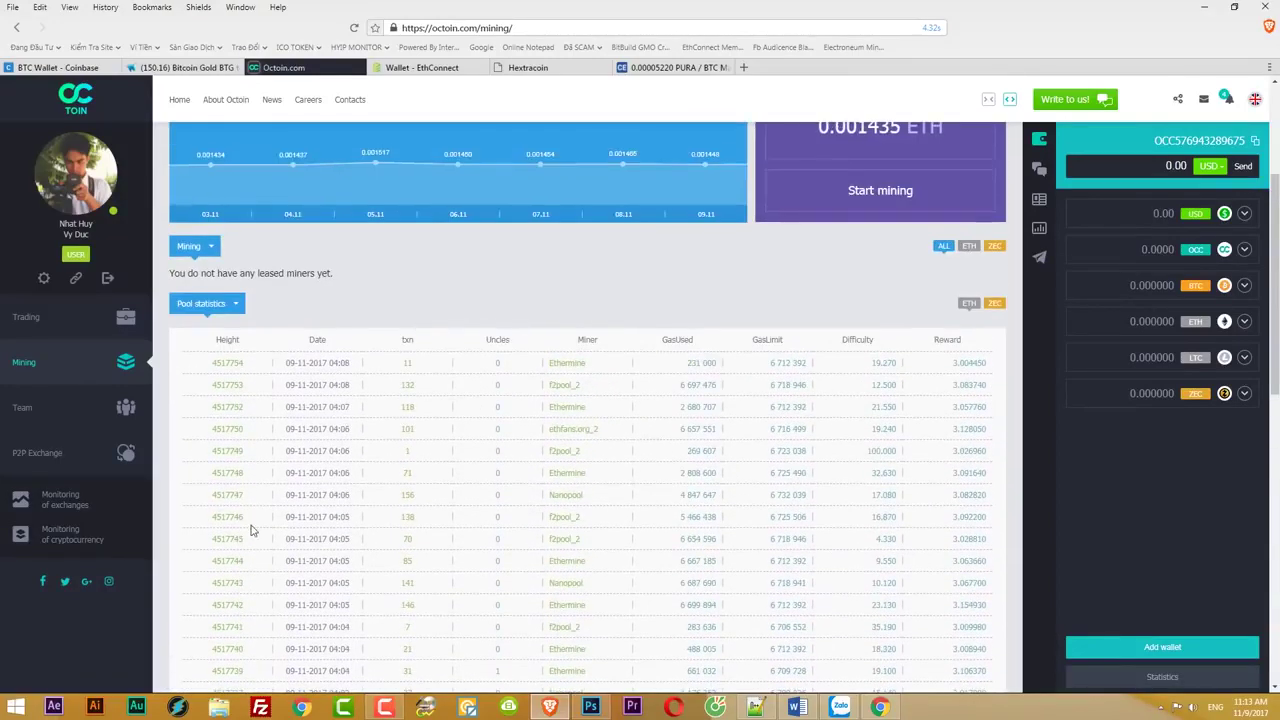
Step: Open the P2P Exchange and browse sellers' offers, such as the DGB and 0.010000 BCC ones
left_click(73, 456)
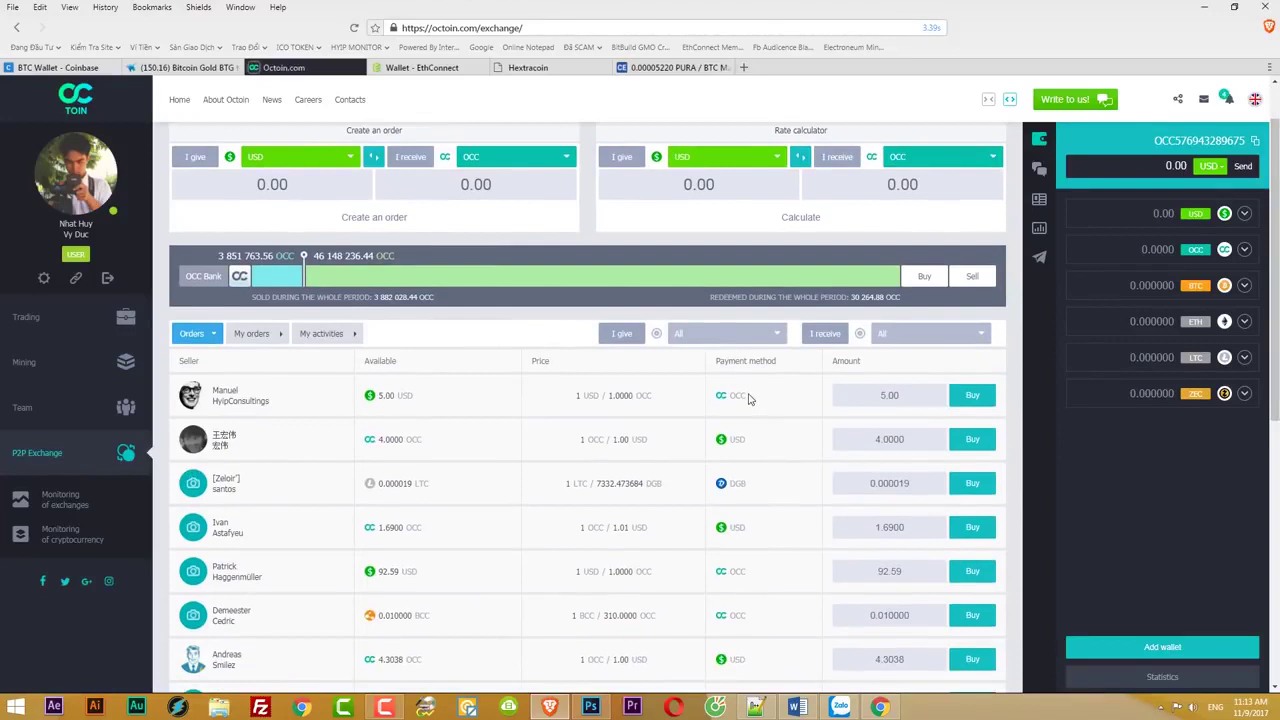
double_click(739, 487)
scroll(766, 483, "down", 2)
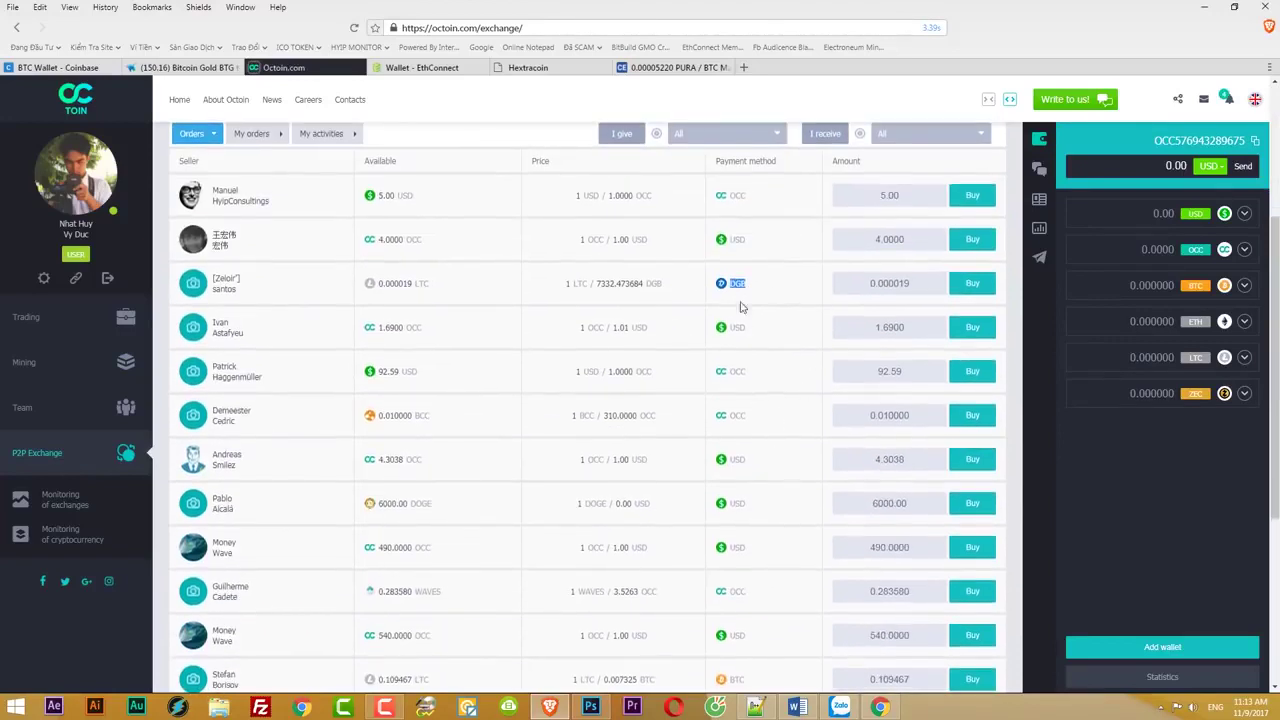
double_click(400, 414)
left_click(590, 441)
scroll(801, 487, "down", 1)
scroll(801, 487, "down", 3)
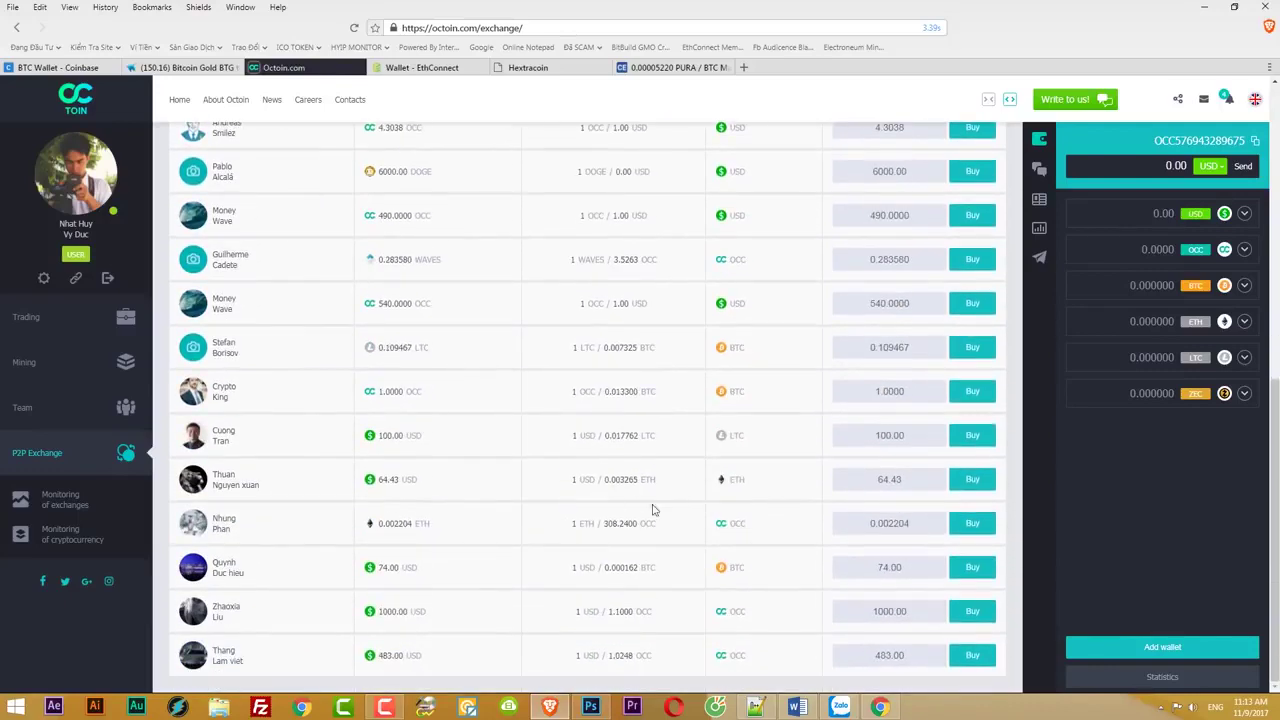
Step: Review more offers, like the 64.43 amount, then return to the Trading page
double_click(890, 480)
scroll(895, 478, "up", 10)
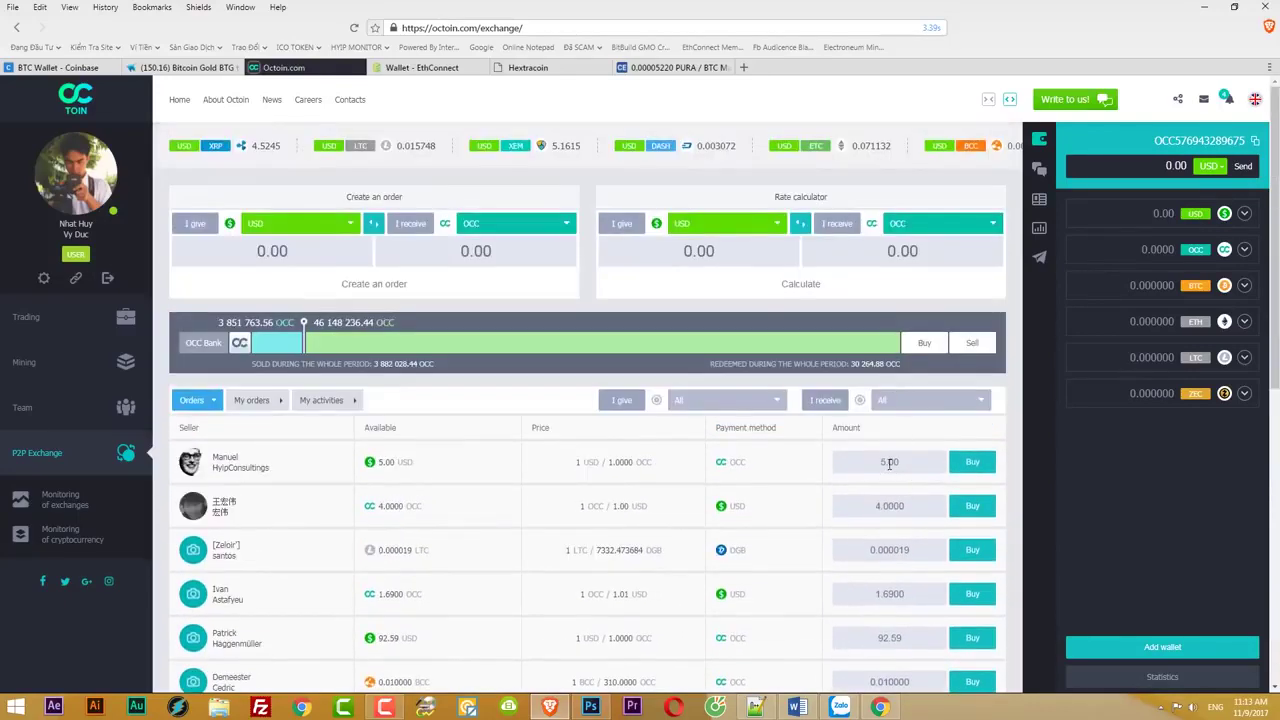
scroll(874, 480, "down", 10)
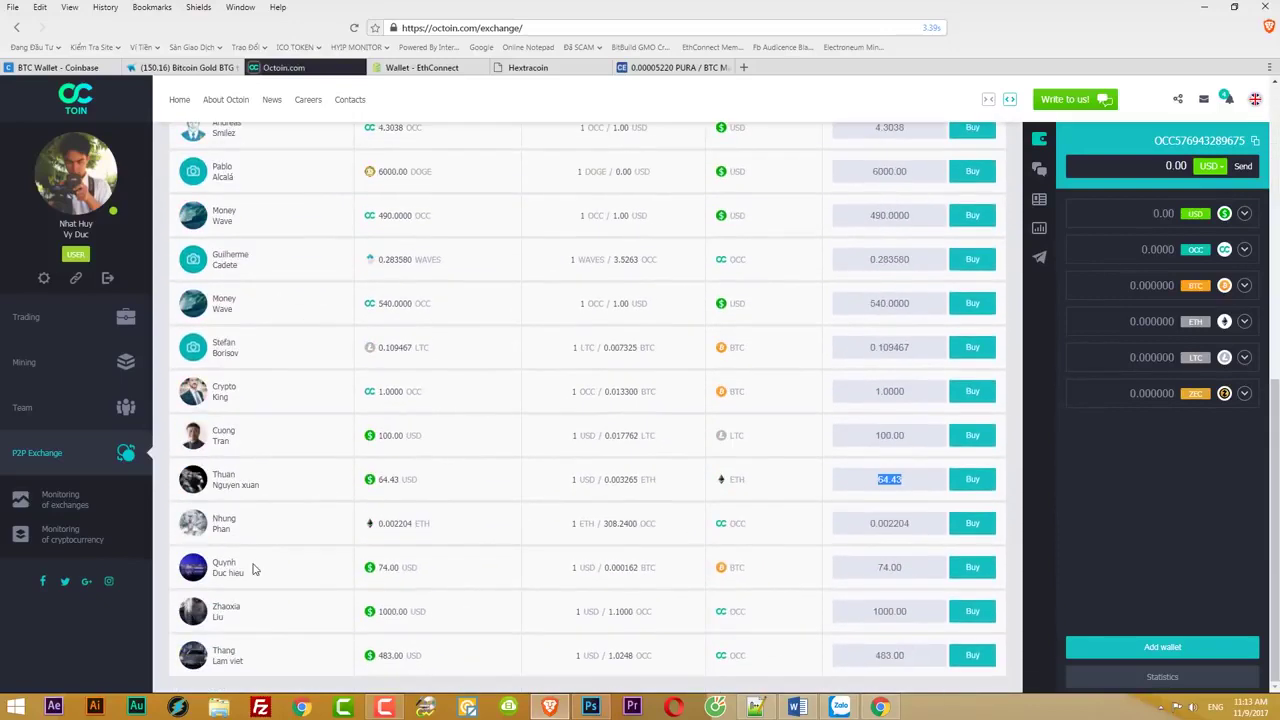
scroll(253, 568, "up", 10)
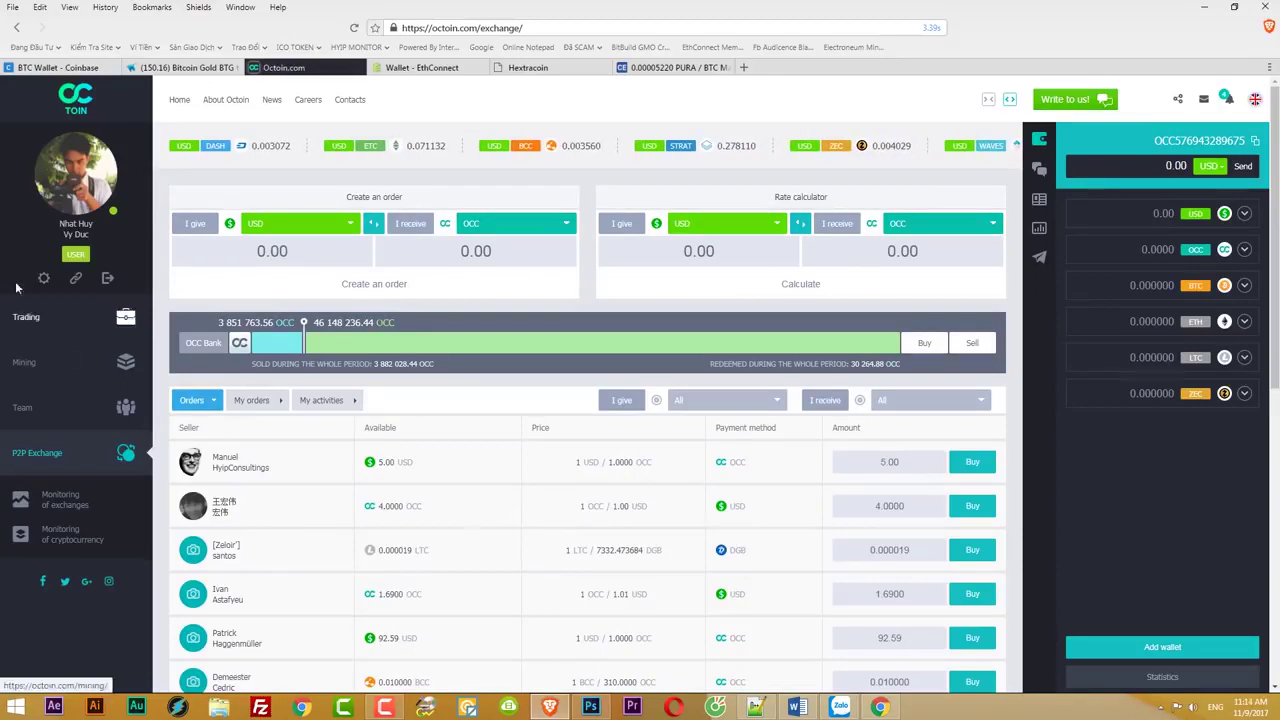
left_click(50, 320)
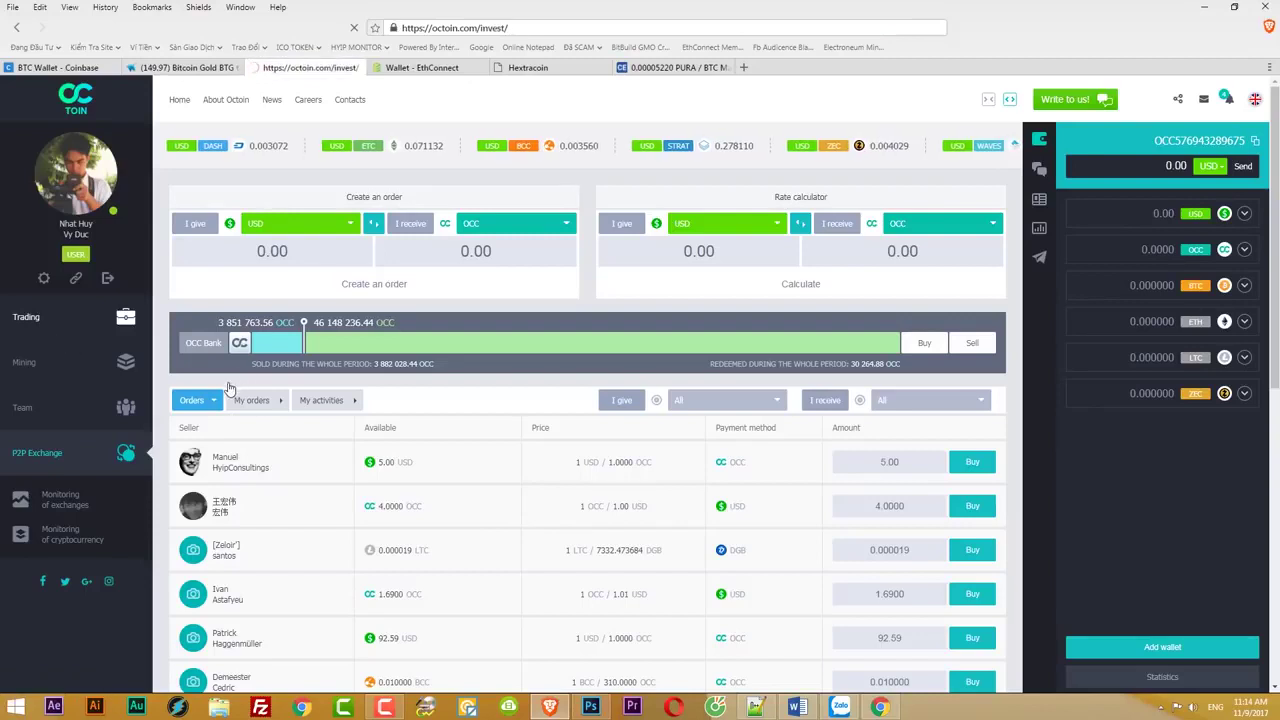
scroll(290, 420, "down", 3)
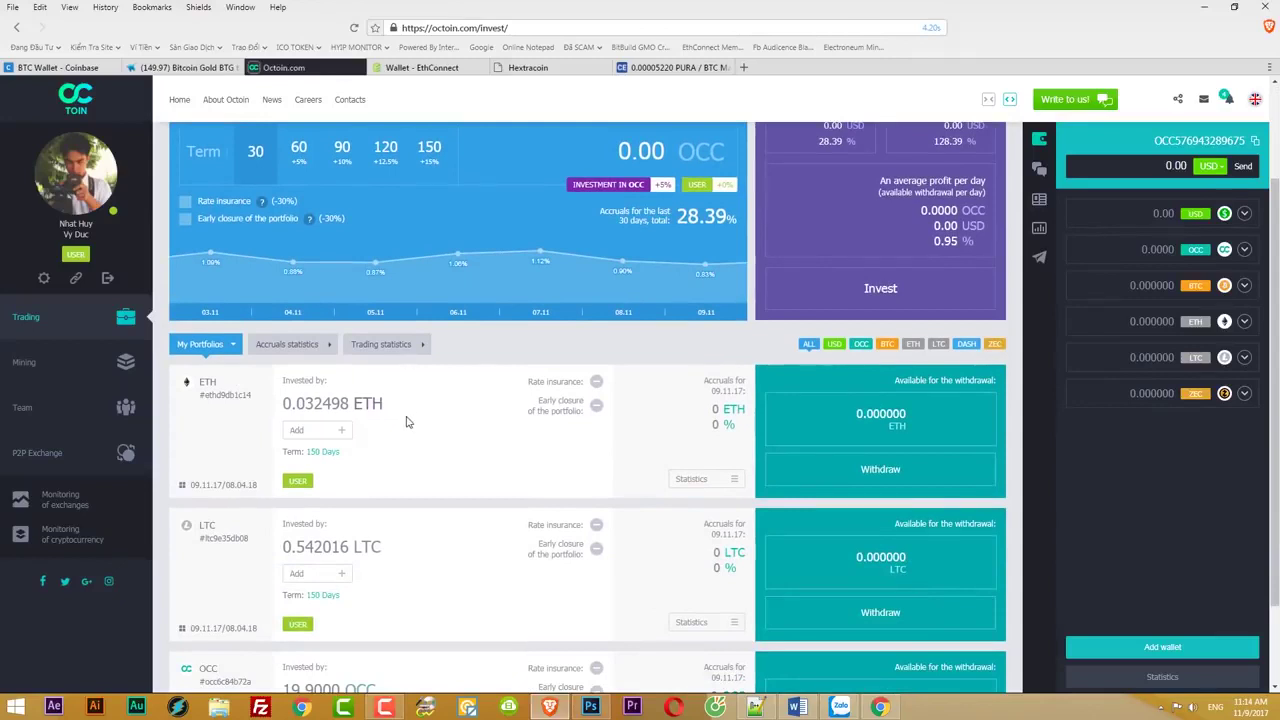
scroll(233, 430, "down", 1)
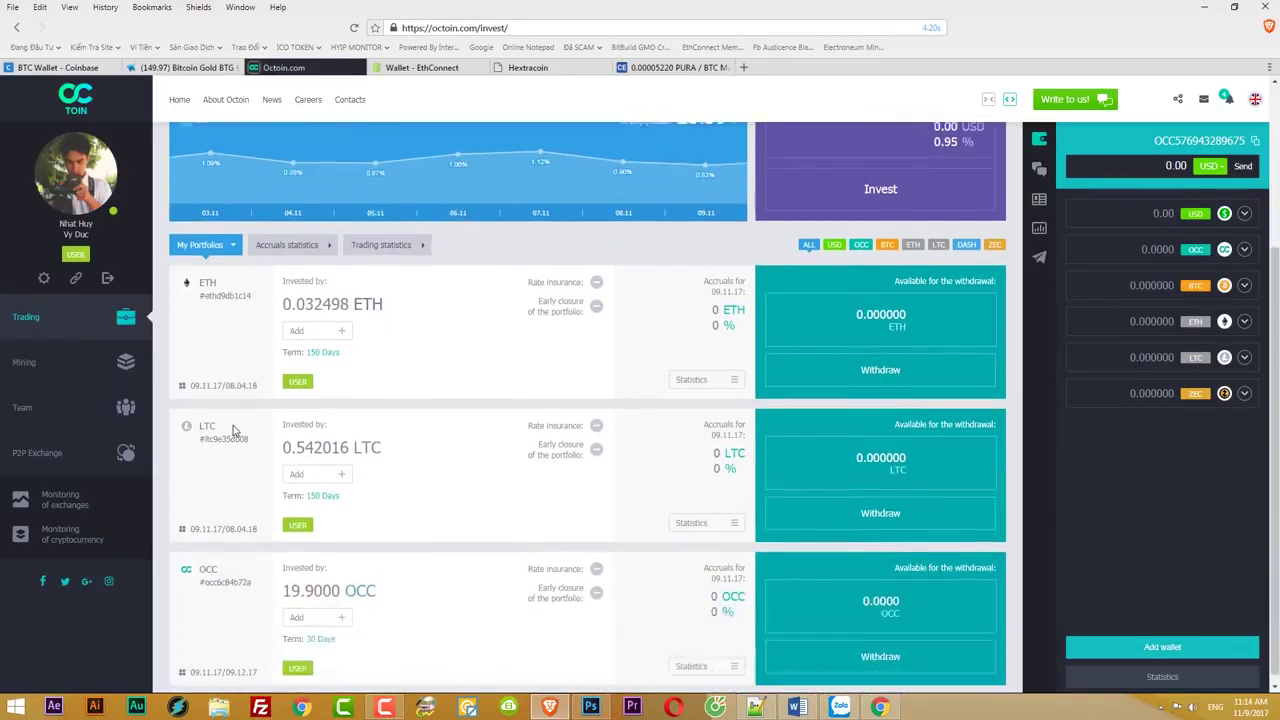
double_click(208, 422)
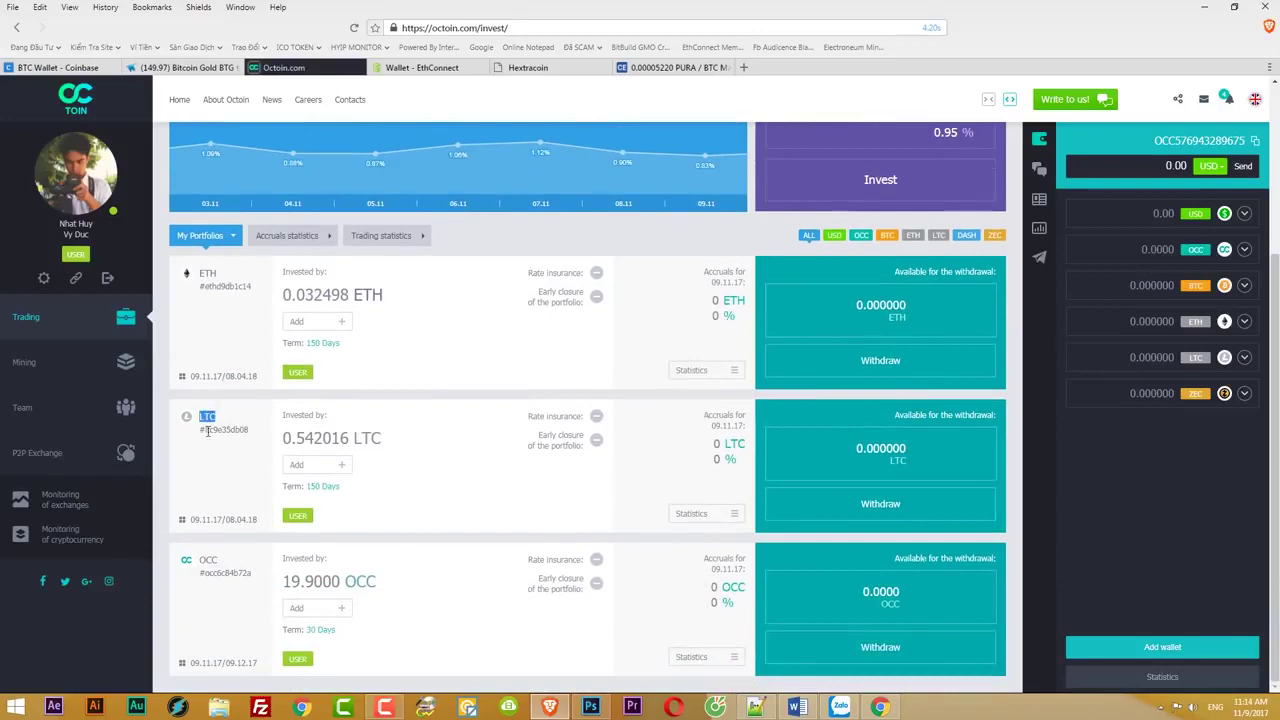
double_click(330, 582)
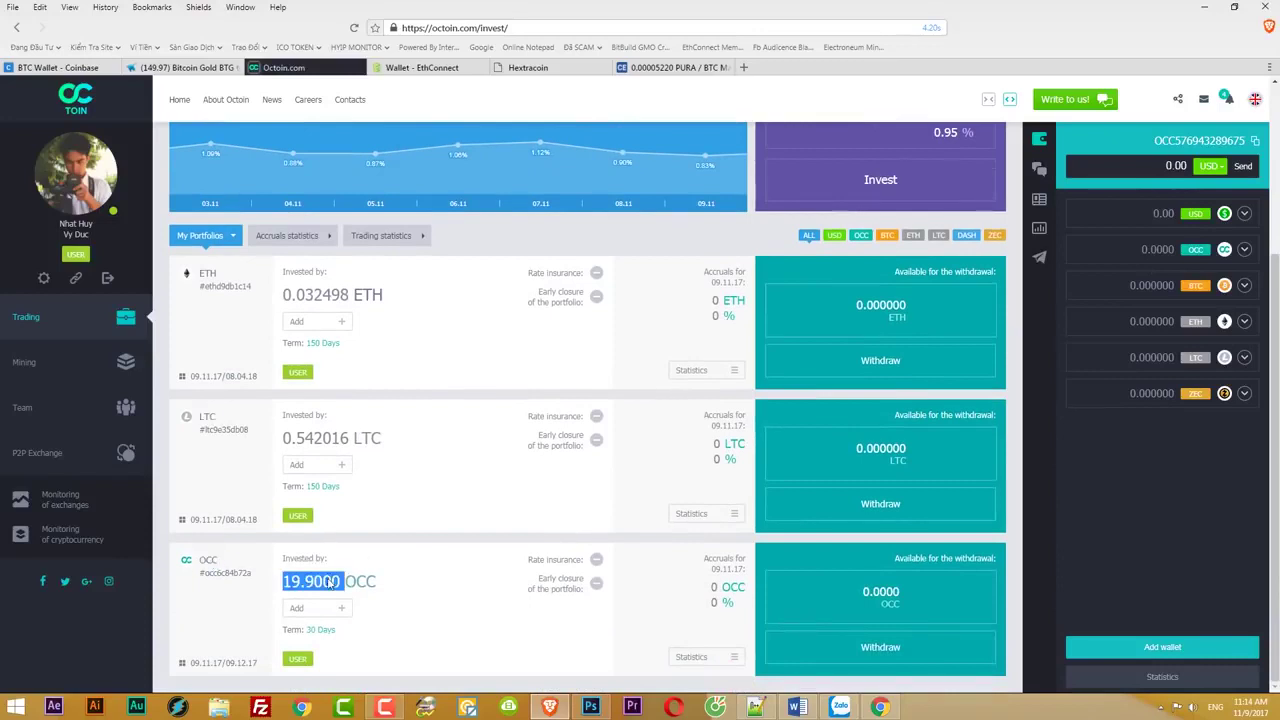
triple_click(330, 583)
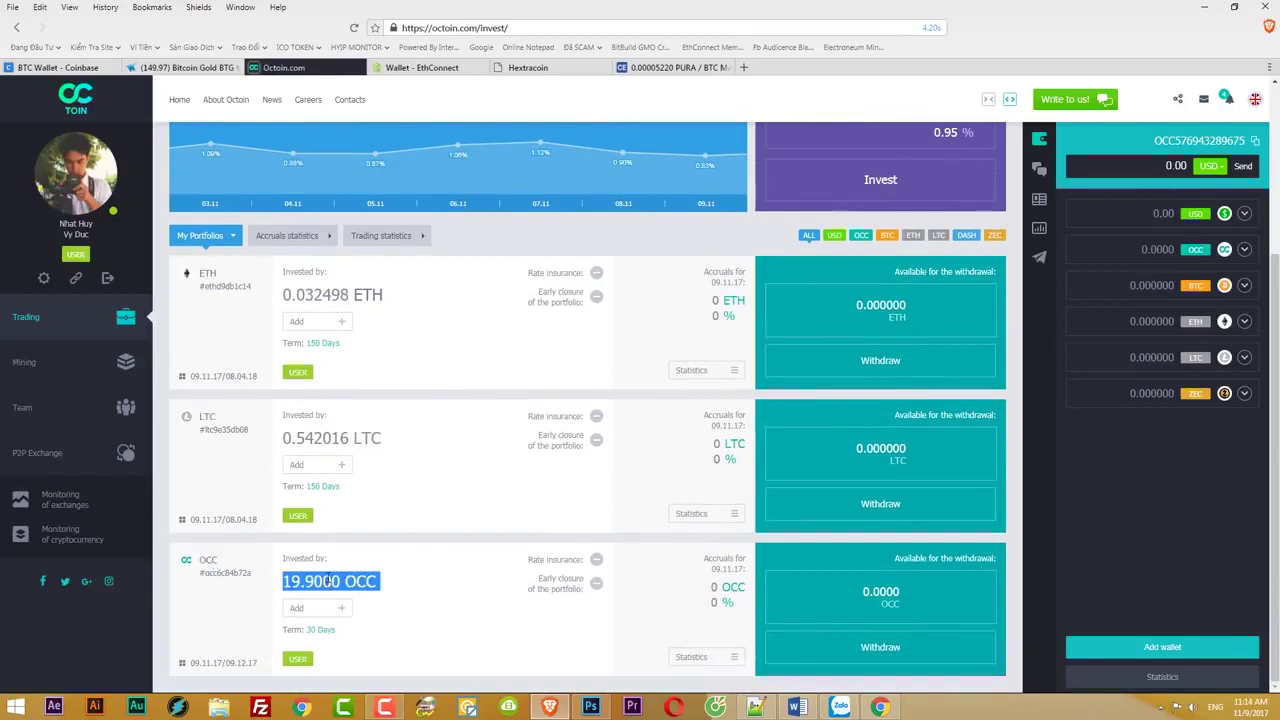
triple_click(311, 442)
triple_click(331, 292)
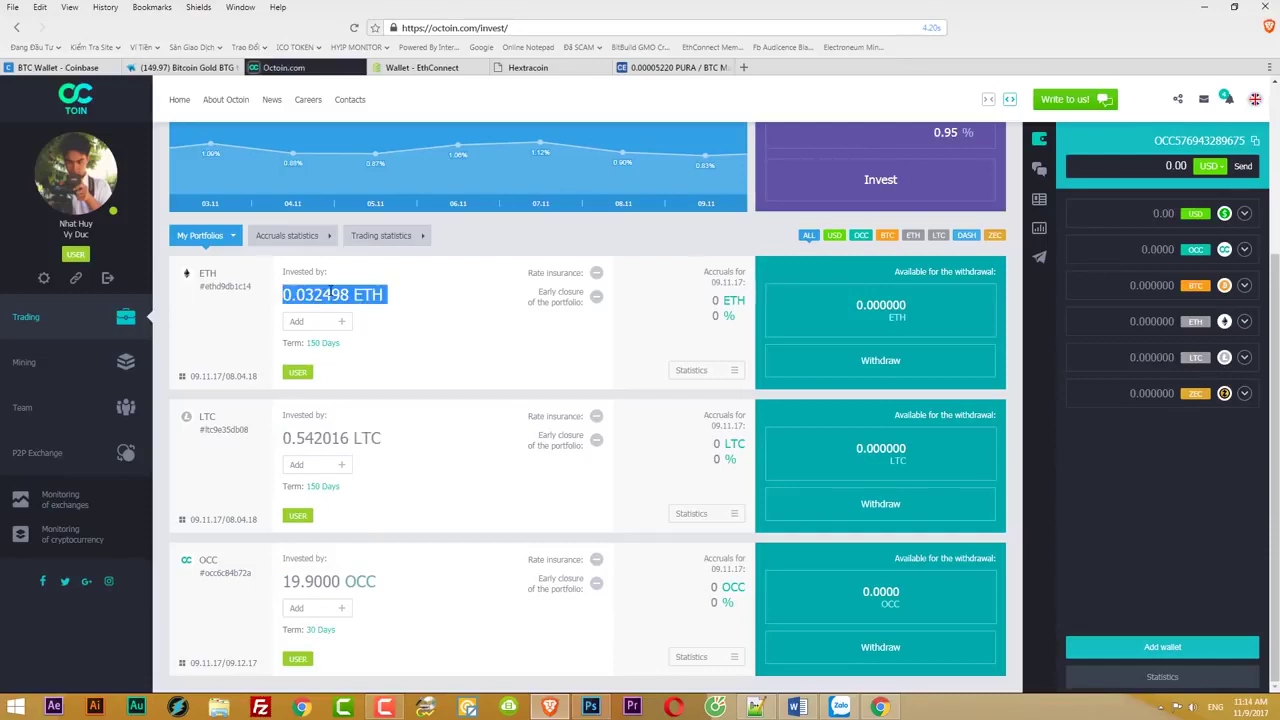
double_click(316, 294)
left_click_drag(341, 344, 310, 344)
left_click_drag(341, 486, 311, 508)
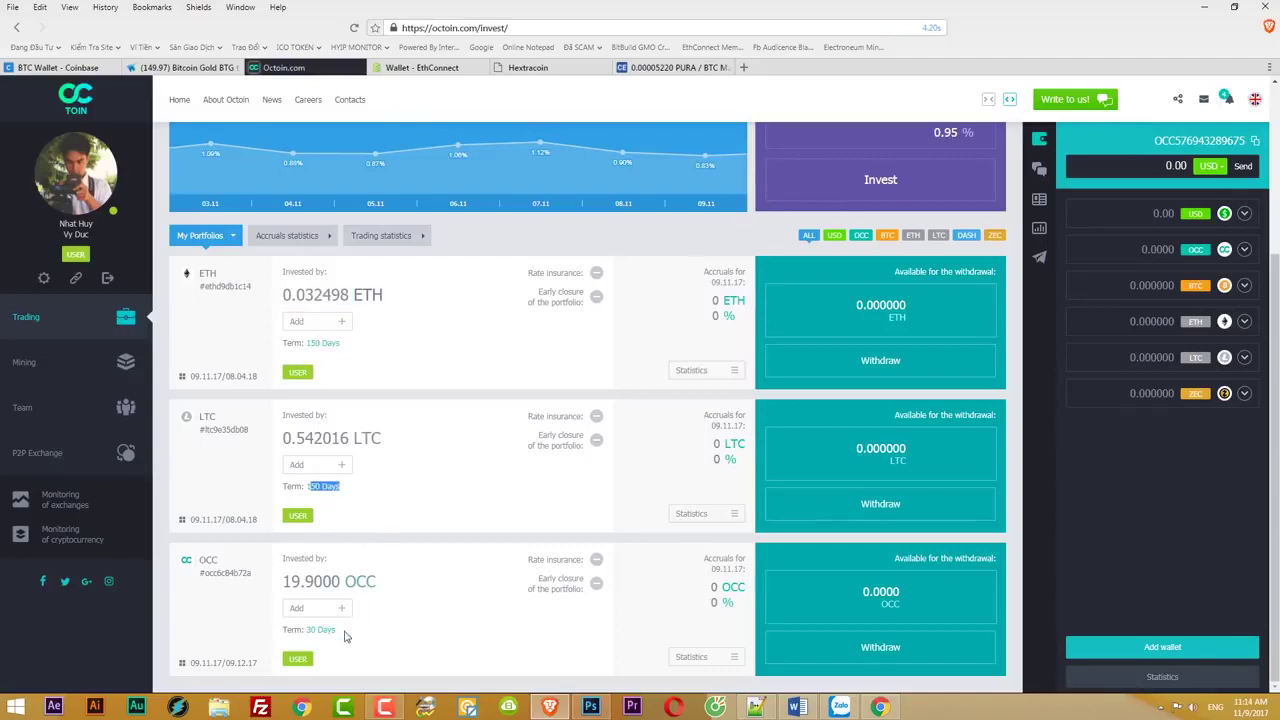
left_click_drag(346, 630, 304, 631)
left_click(396, 638)
scroll(527, 376, "up", 3)
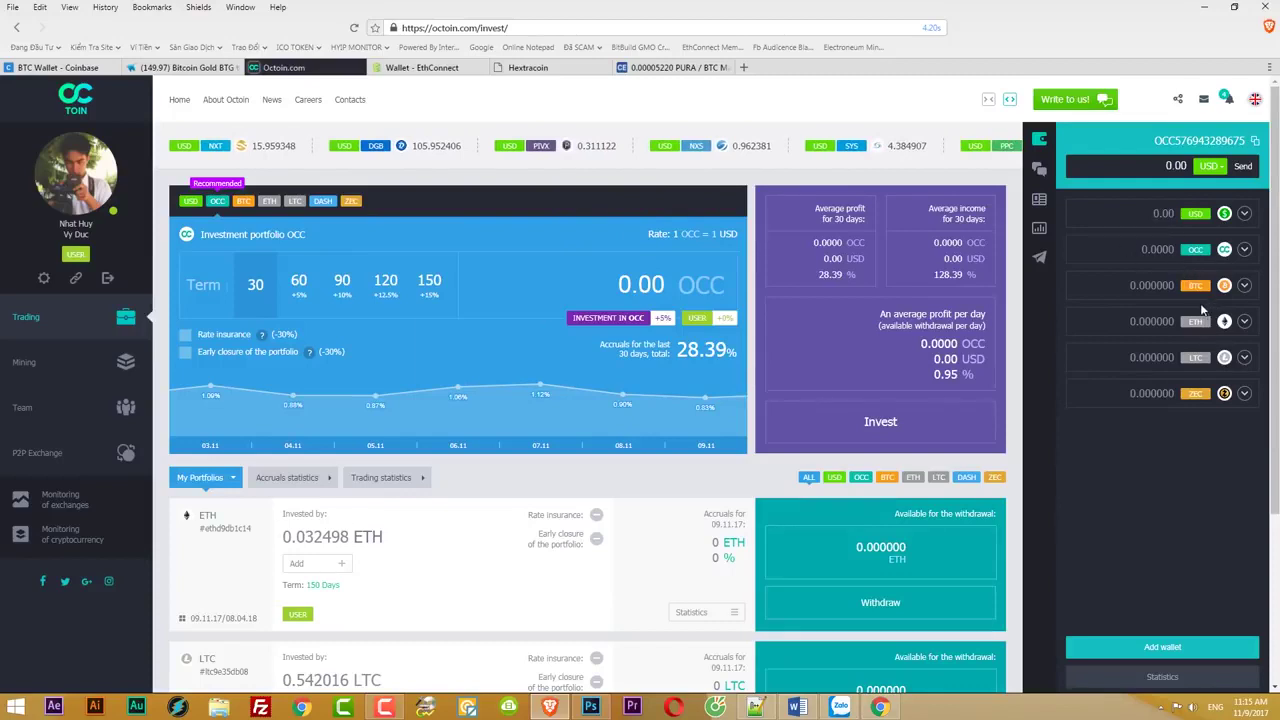
Step: Expand the ETH, LTC and BTC wallet rows to show their replenish and withdraw options
left_click(1180, 323)
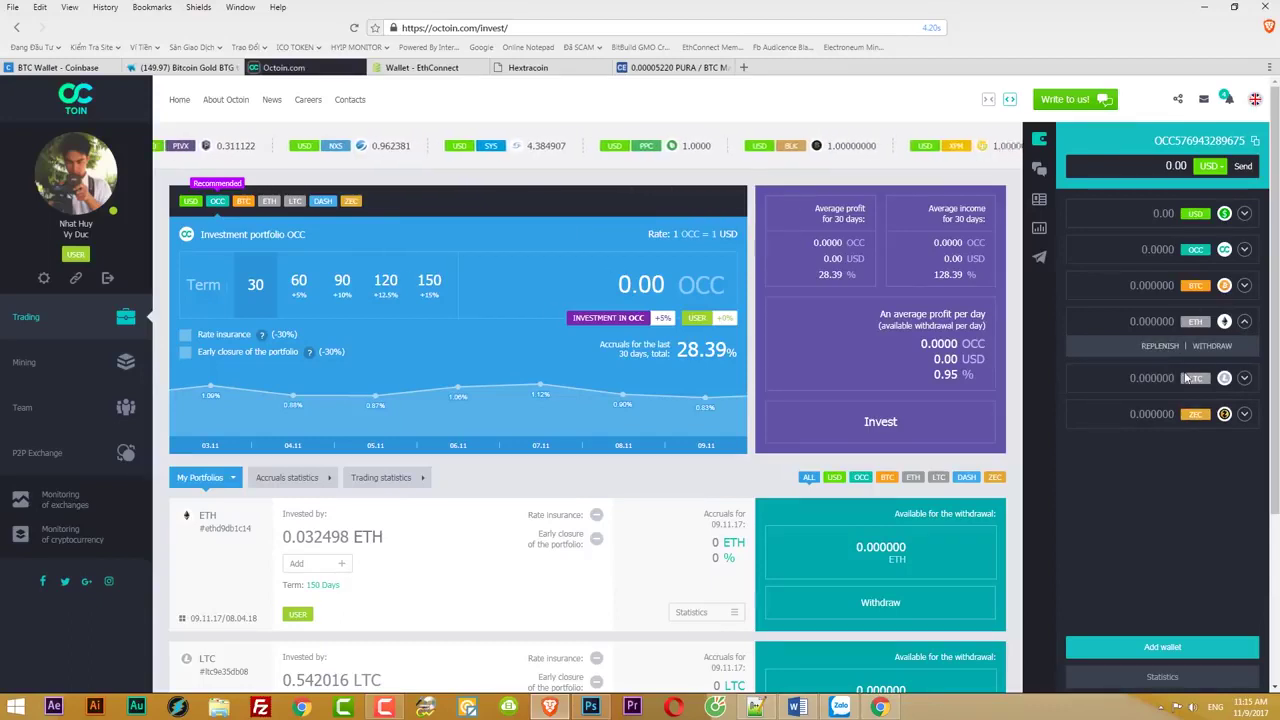
left_click(1198, 379)
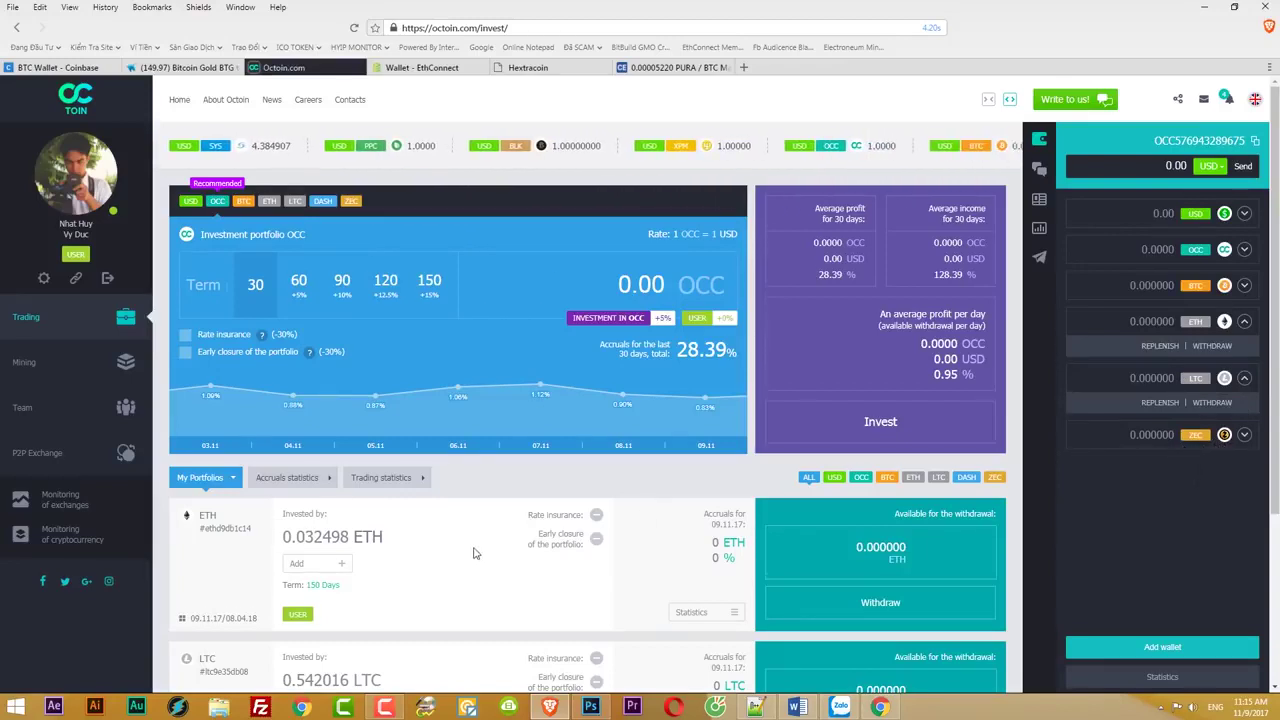
scroll(475, 553, "down", 3)
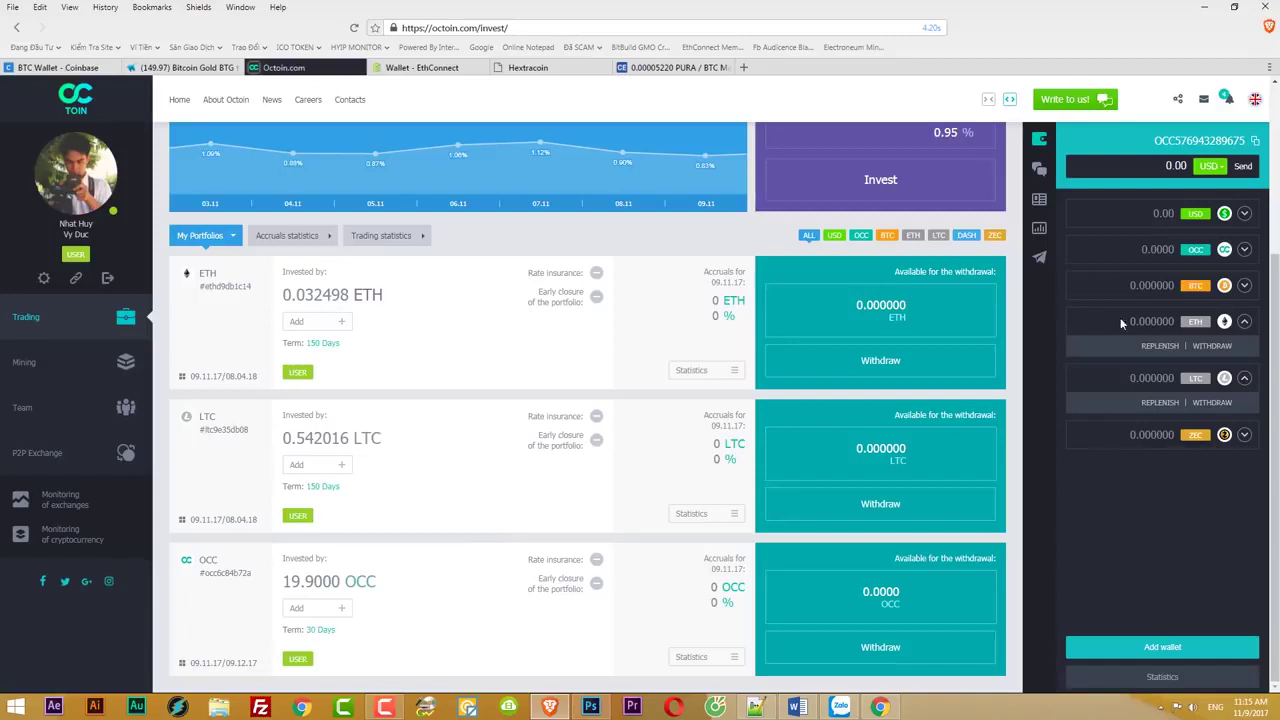
left_click(1245, 286)
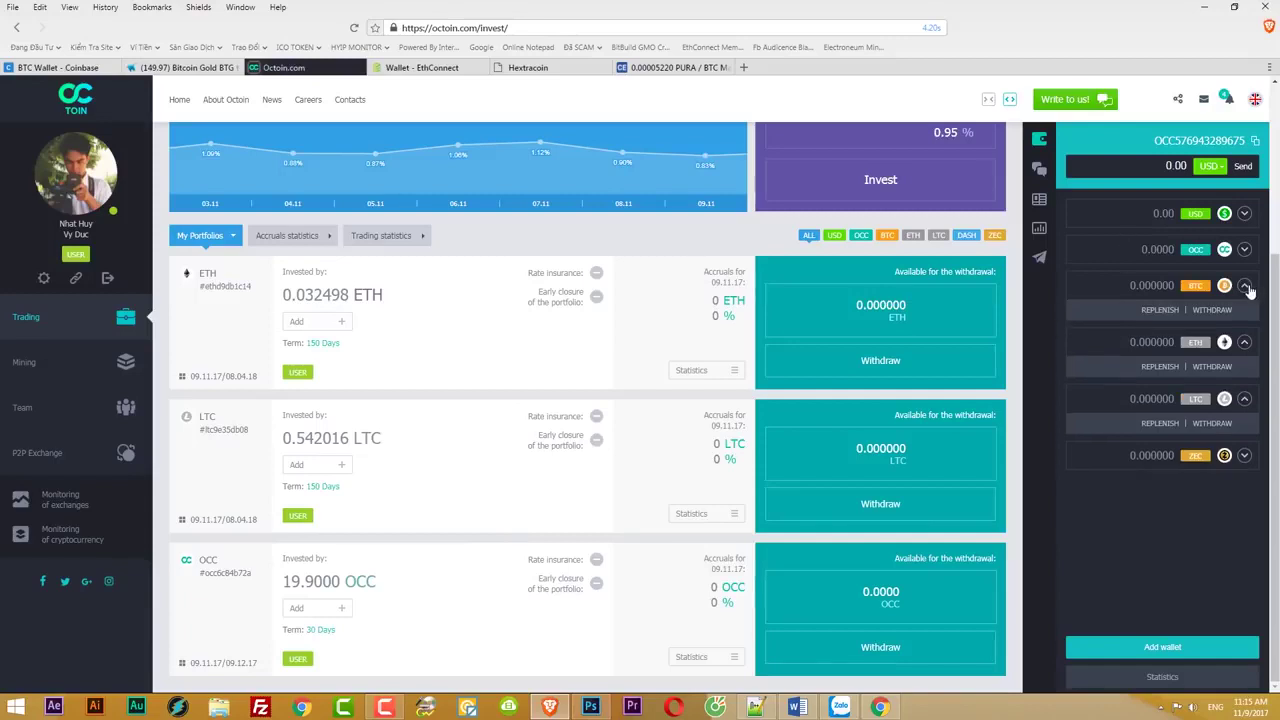
Step: Reveal the BTC deposit address with its QR code and copy the address
left_click(1152, 311)
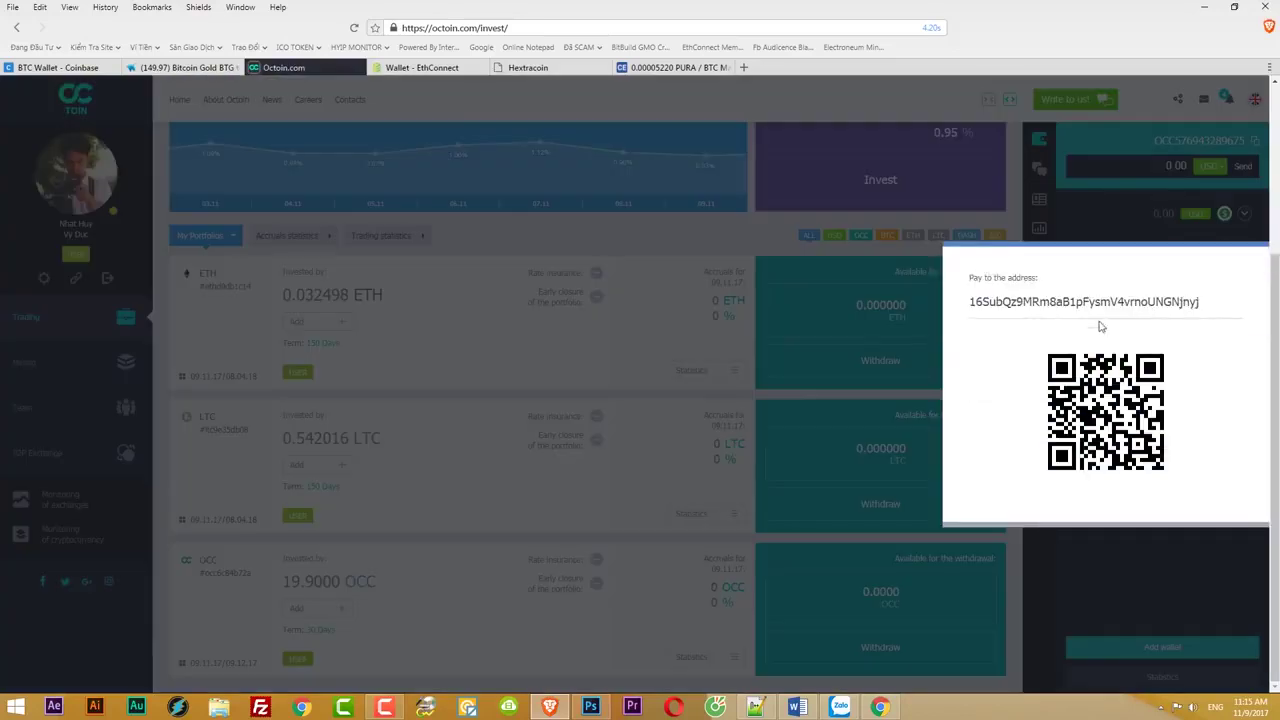
double_click(1028, 305)
key("ctrl+c")
left_click(57, 68)
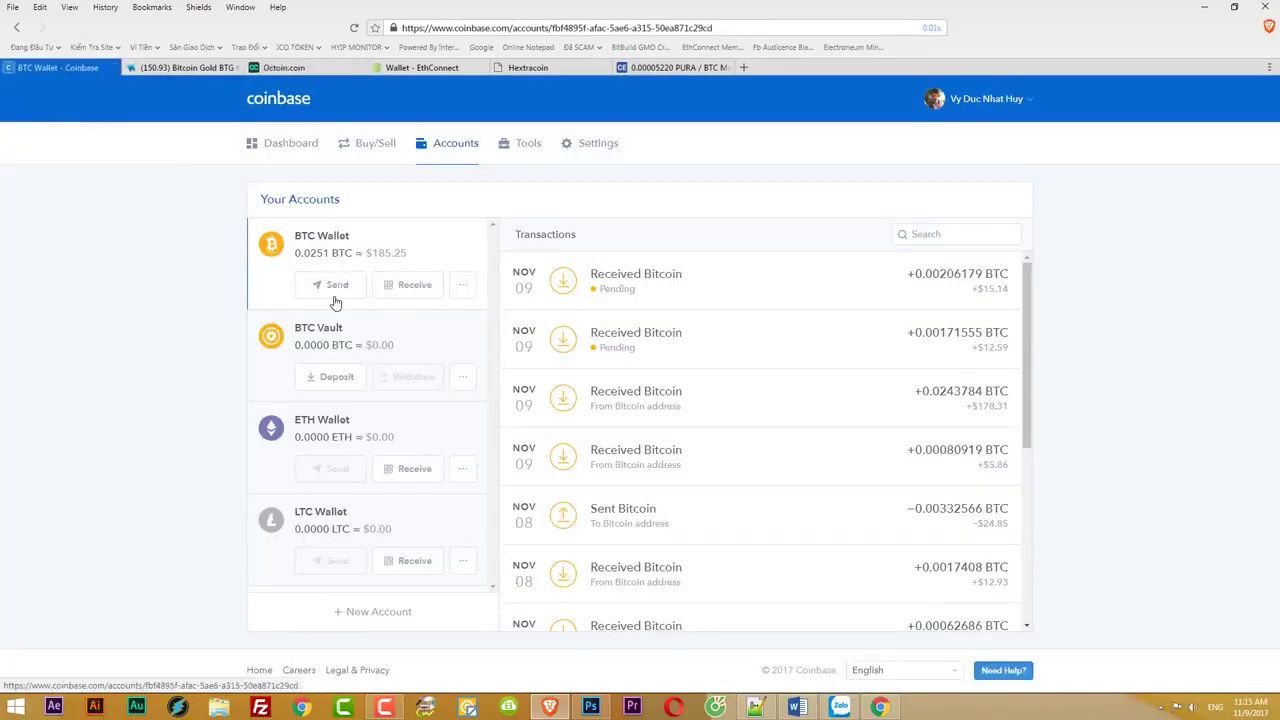
Step: Set up a BTC Wallet send of the max amount to the pasted Octoin address, noting 'Octoin'
left_click(335, 287)
key("ctrl+v")
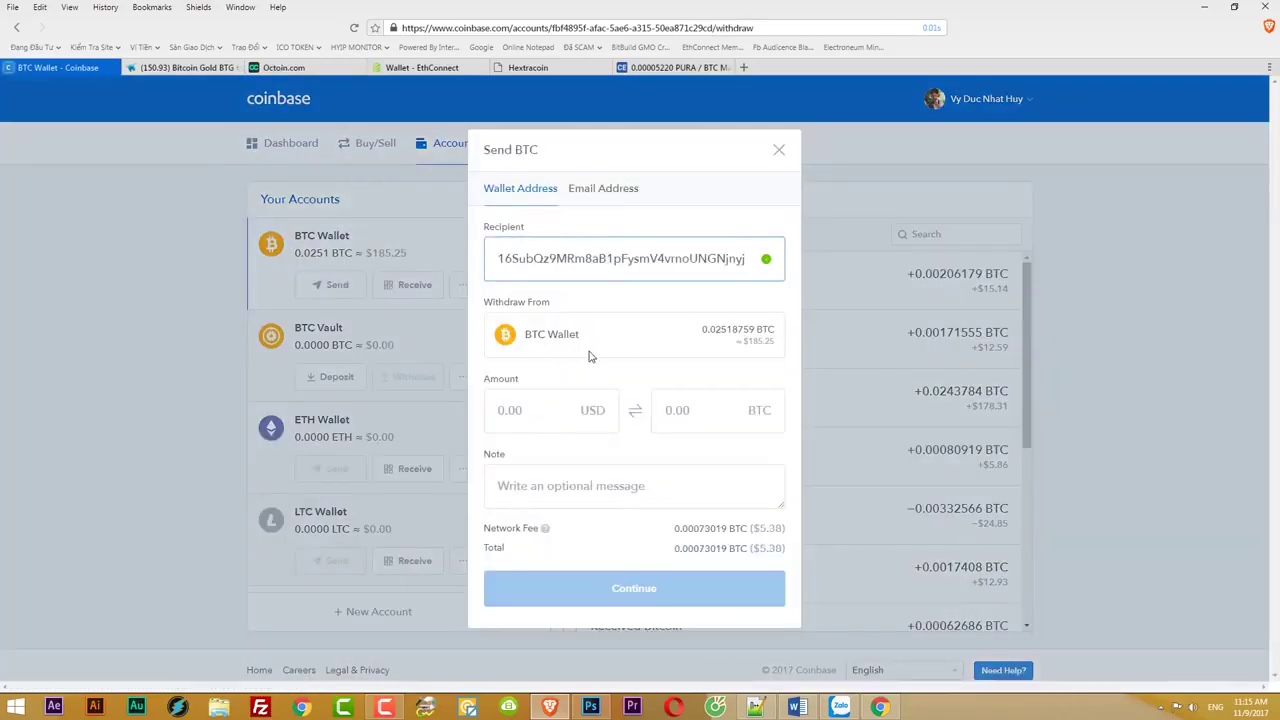
left_click(527, 408)
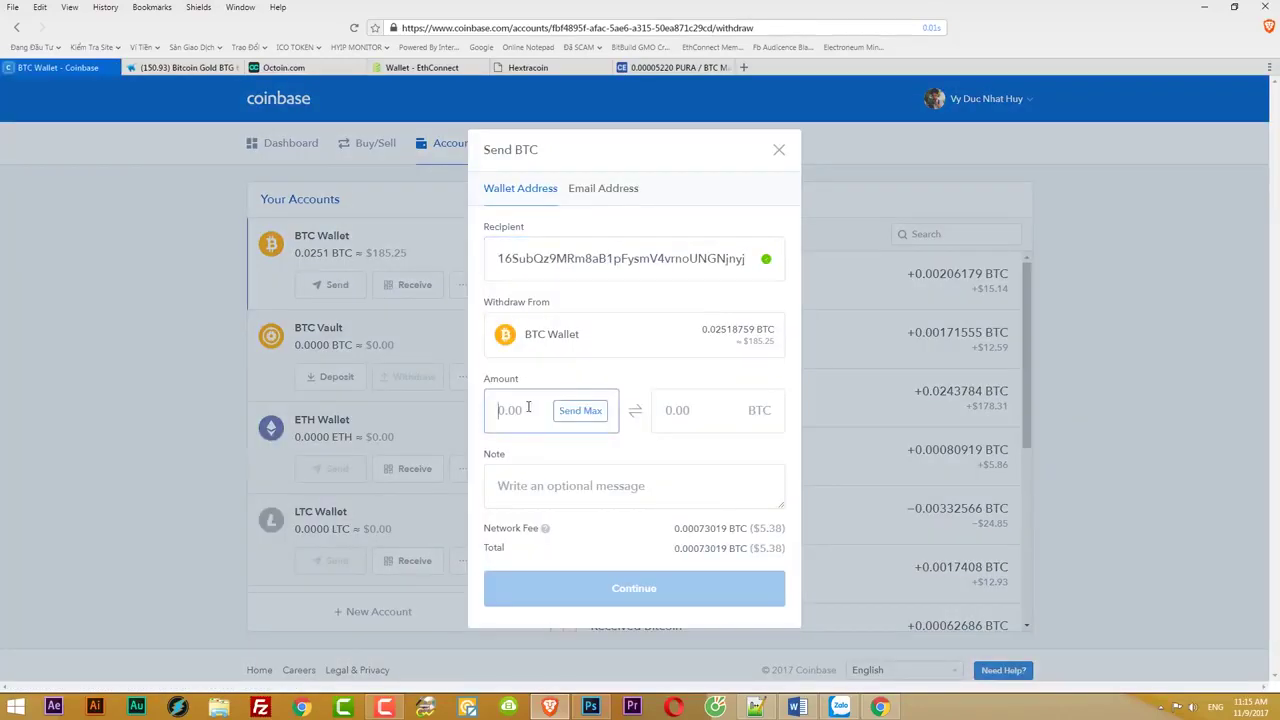
left_click(584, 414)
left_click(638, 468)
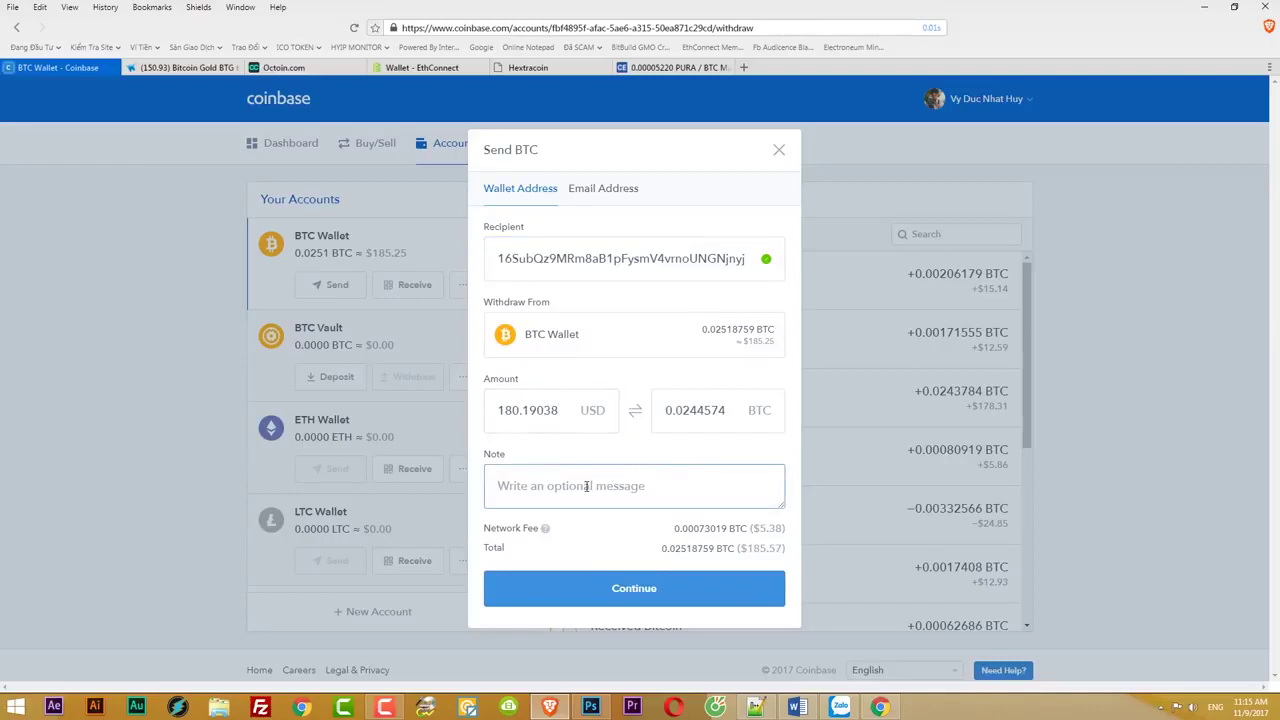
type("Oction")
left_click_drag(536, 487, 518, 488)
type("oin")
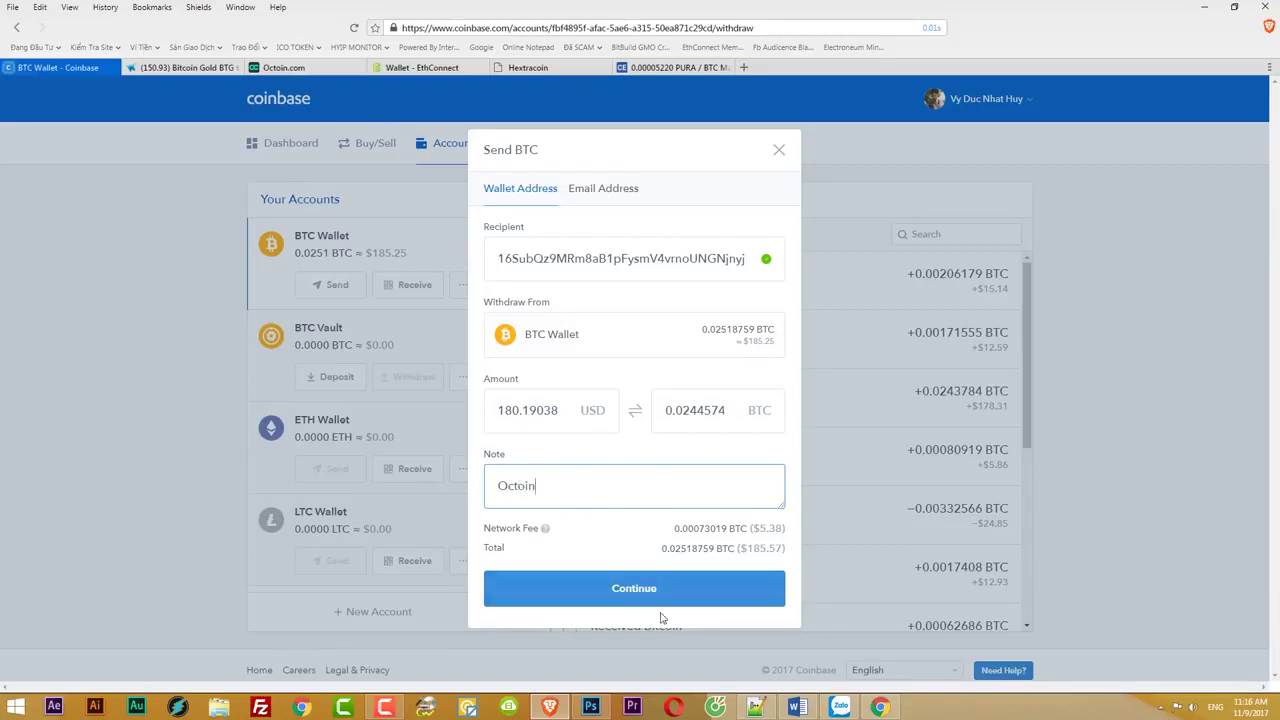
Step: Confirm the 0.02518759 BTC send with the two-step verification code
left_click(631, 594)
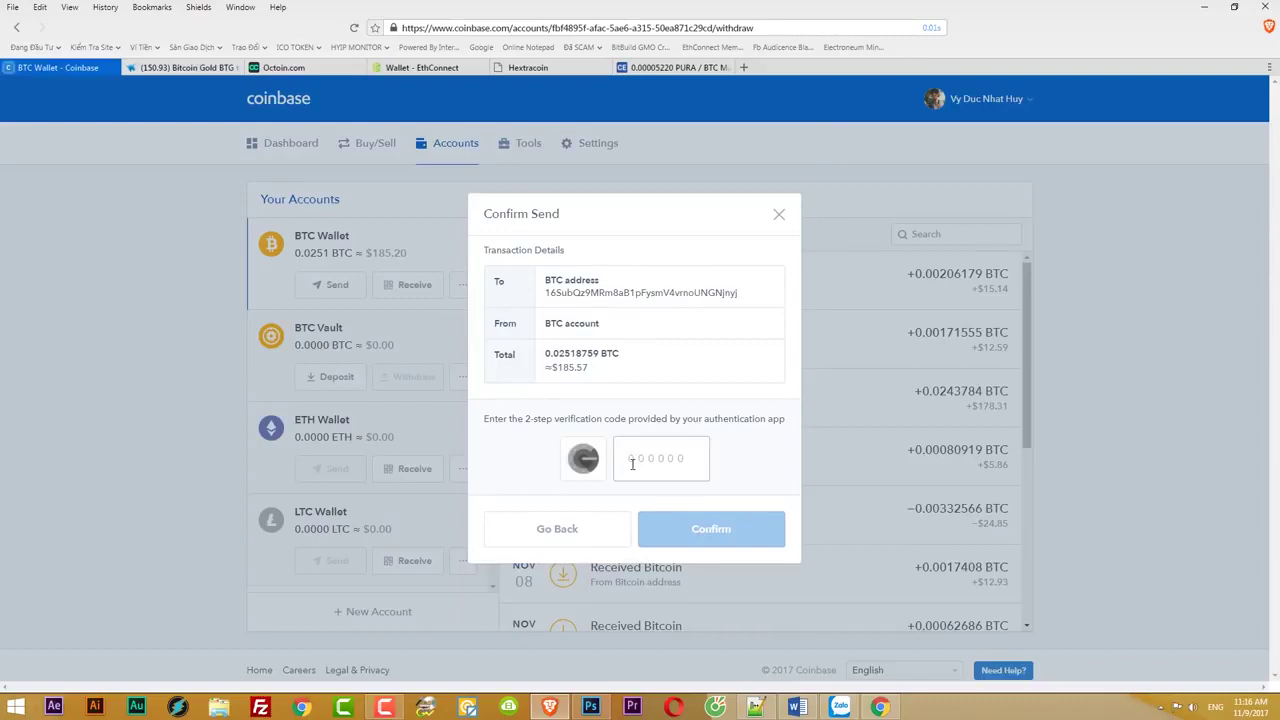
left_click(652, 453)
left_click(699, 536)
left_click(691, 537)
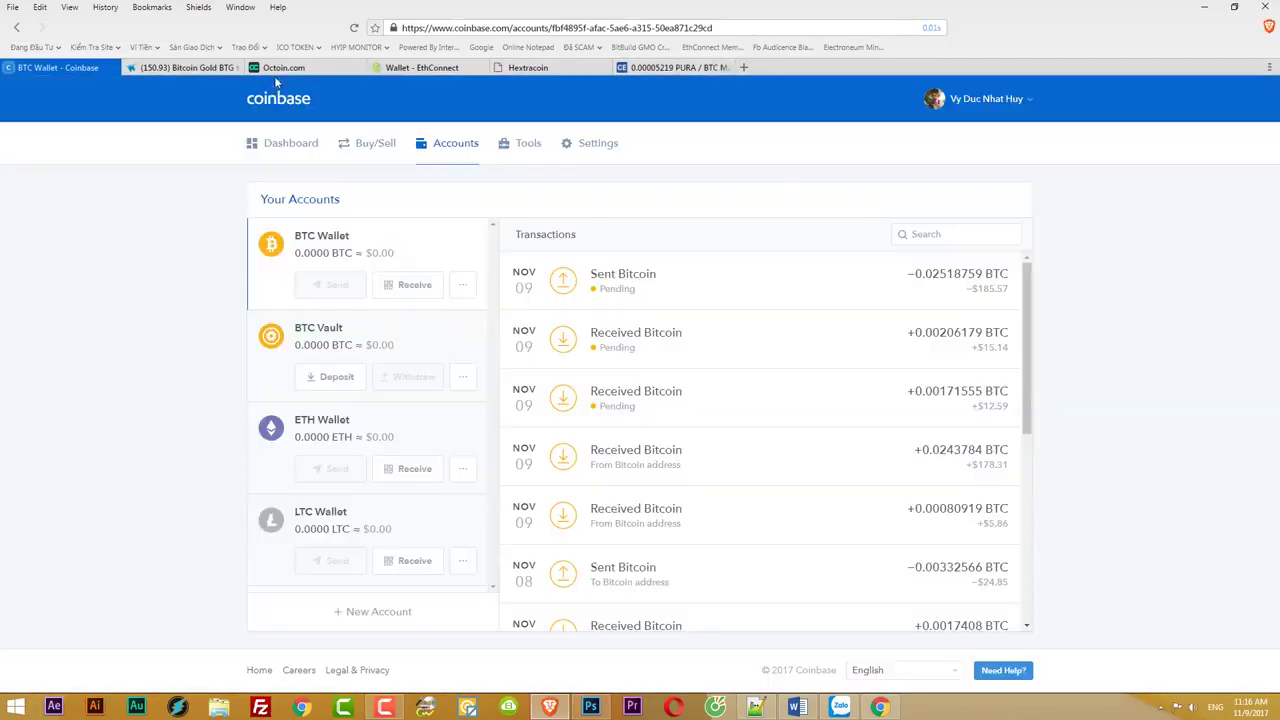
Step: Close Octoin's deposit address dialog, check Coinbase's pending Sent Bitcoin, and return to Trading
left_click(283, 67)
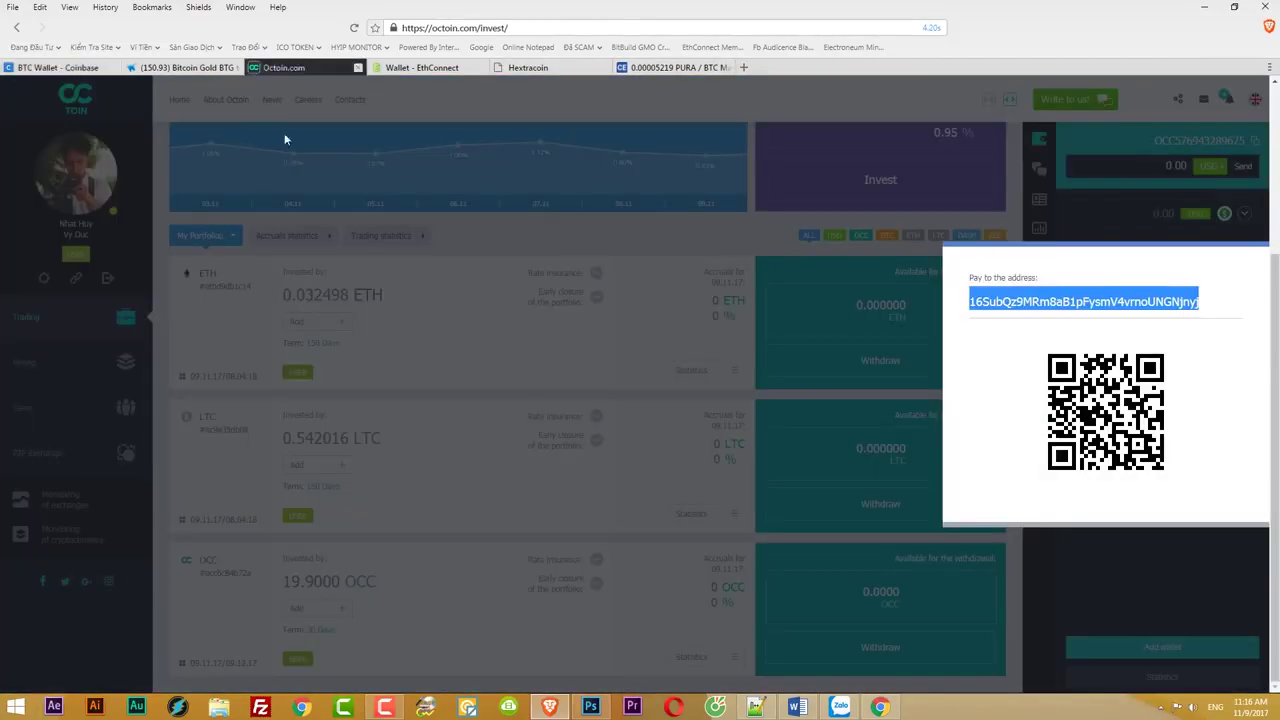
left_click(868, 350)
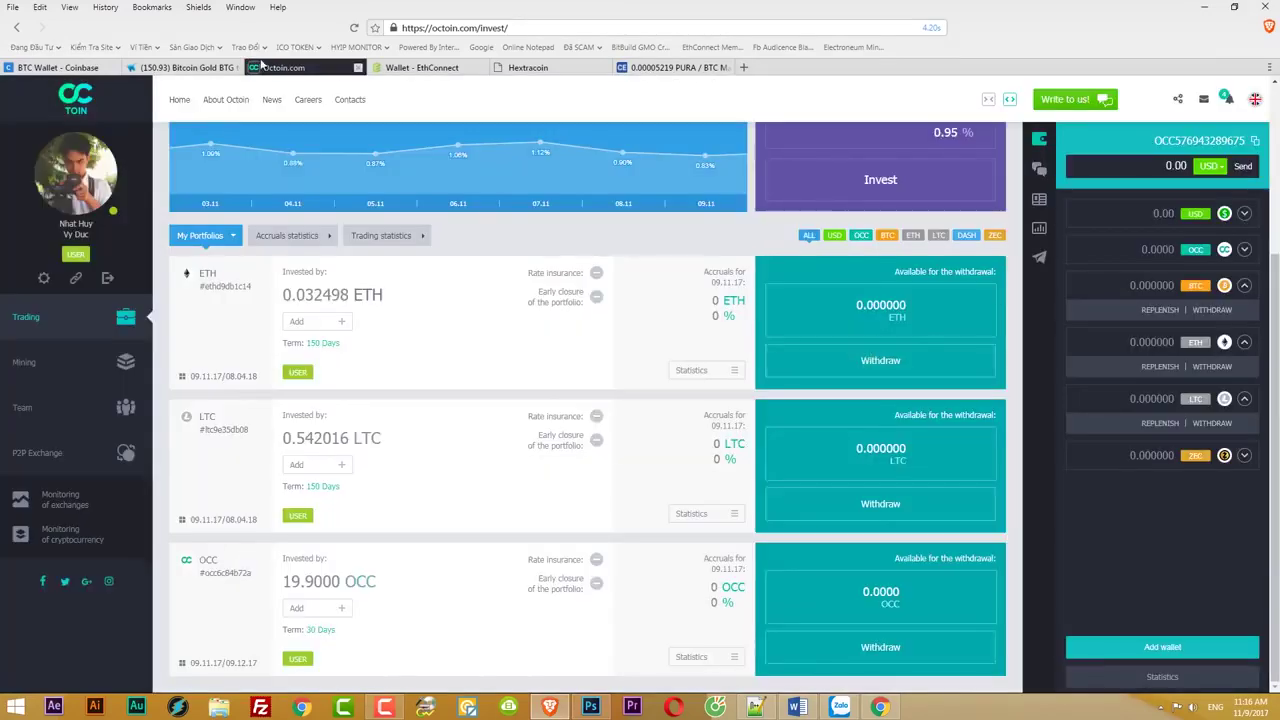
left_click(58, 67)
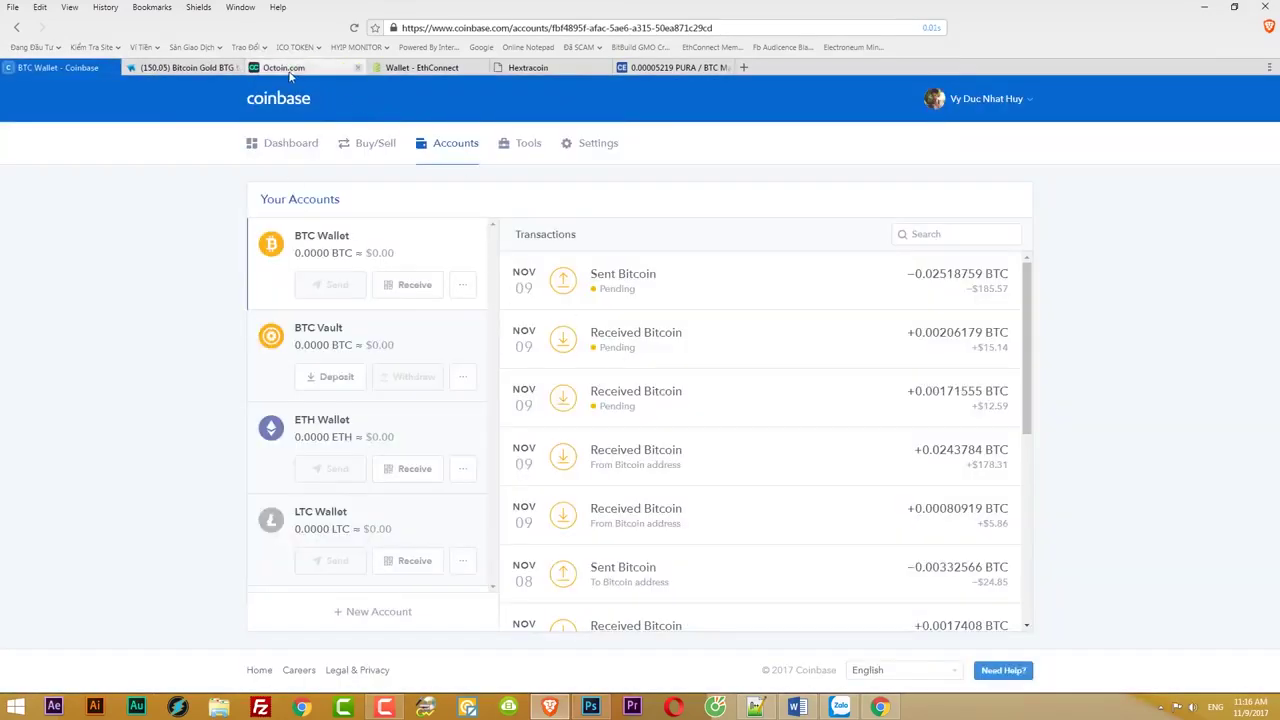
left_click(290, 67)
scroll(460, 370, "up", 3)
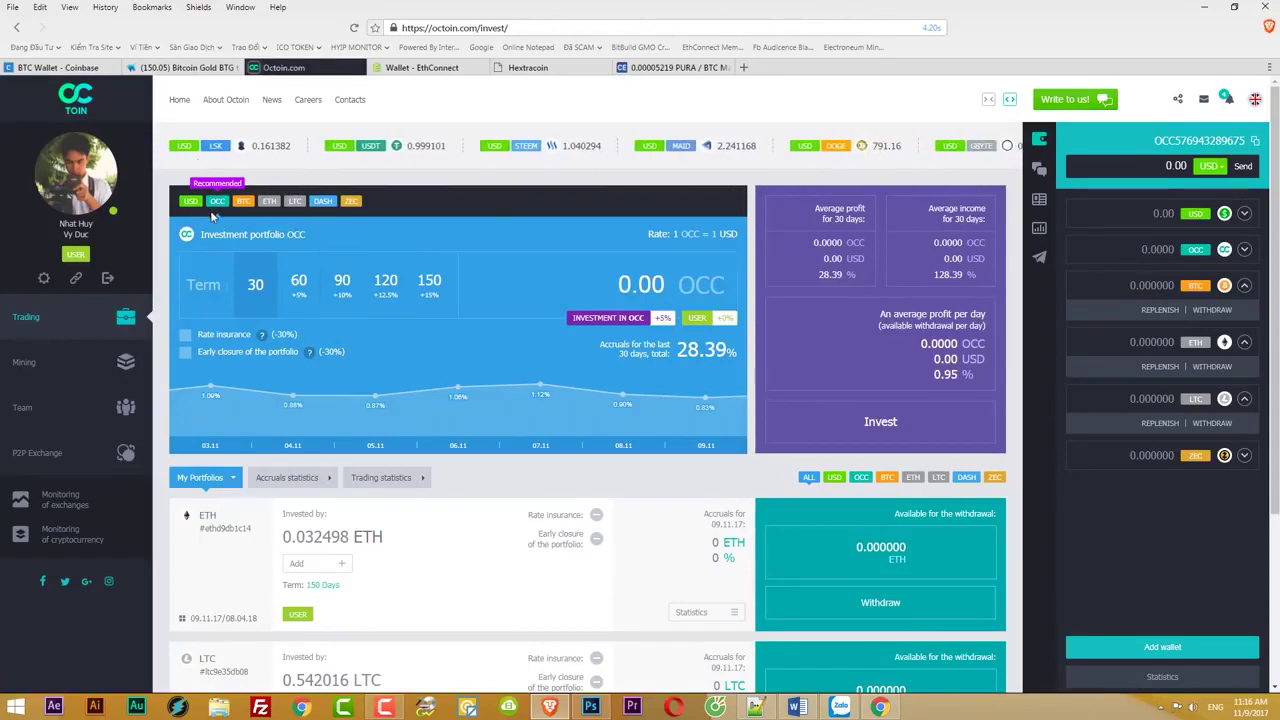
Step: Review the USD top-up methods, PerfectMoney and AdvCash, cancel, then scroll the portfolios
left_click(1244, 213)
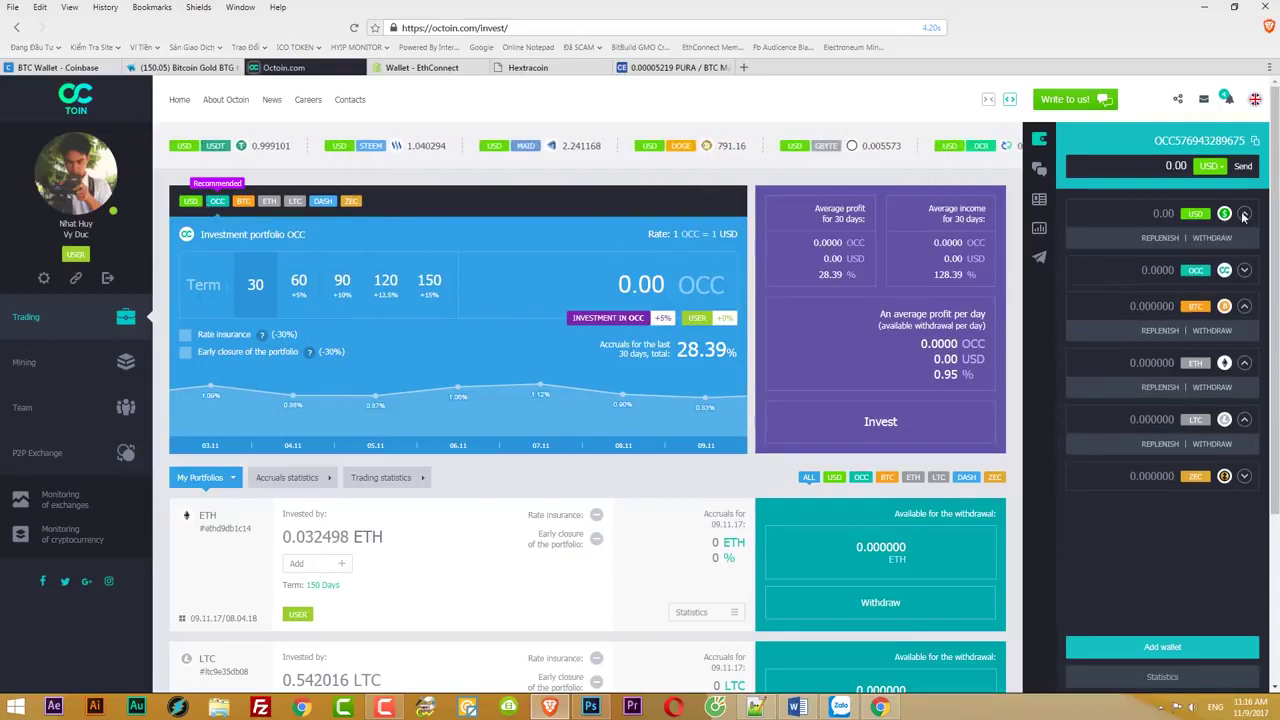
left_click(1162, 238)
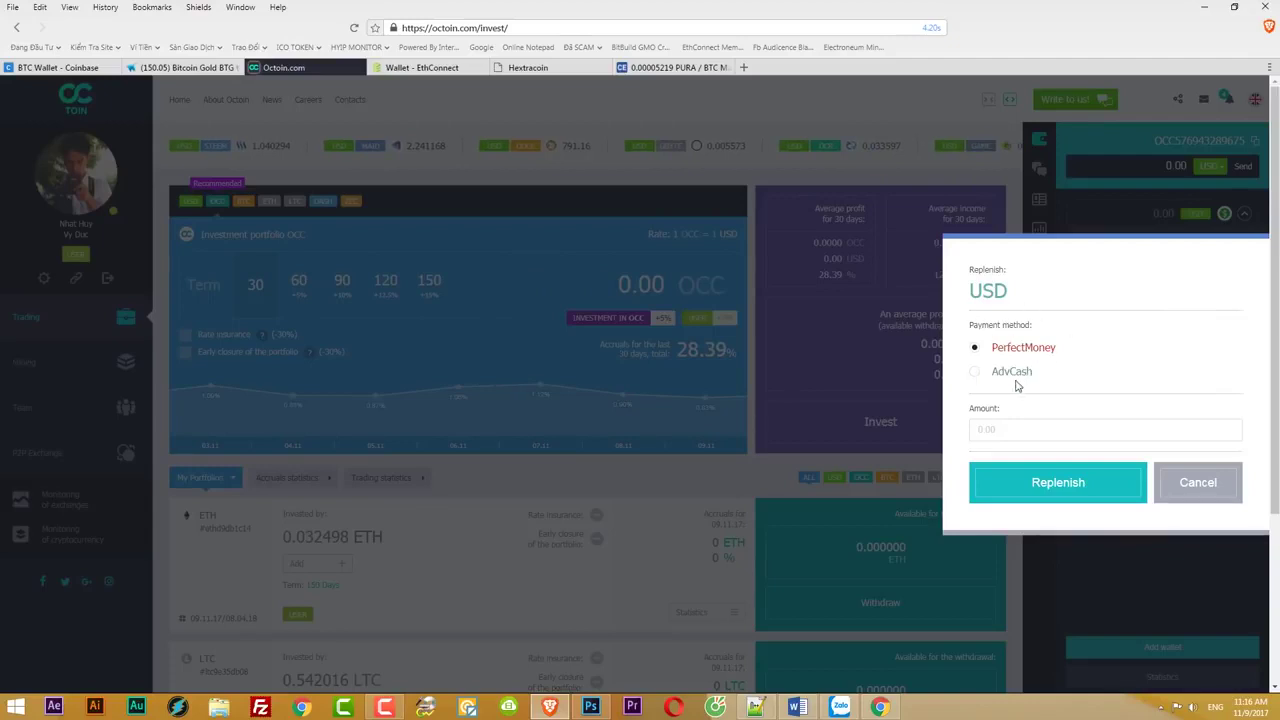
left_click(1176, 482)
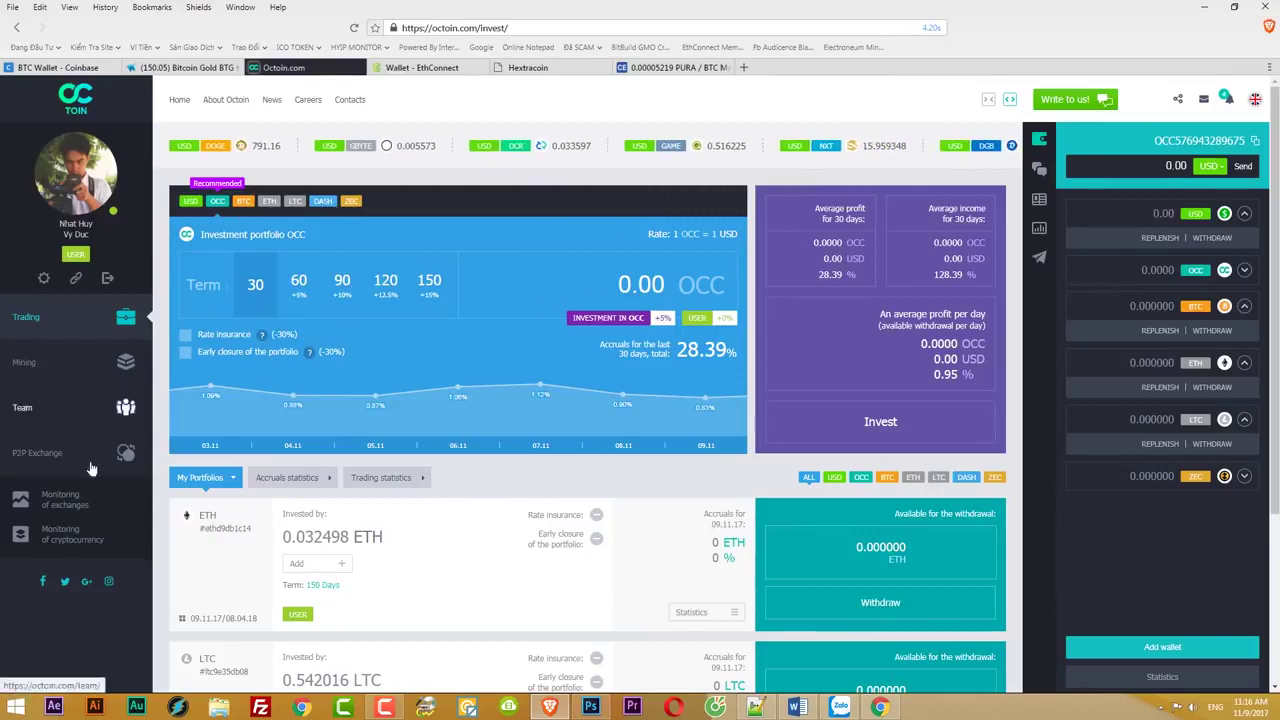
scroll(200, 550, "down", 2)
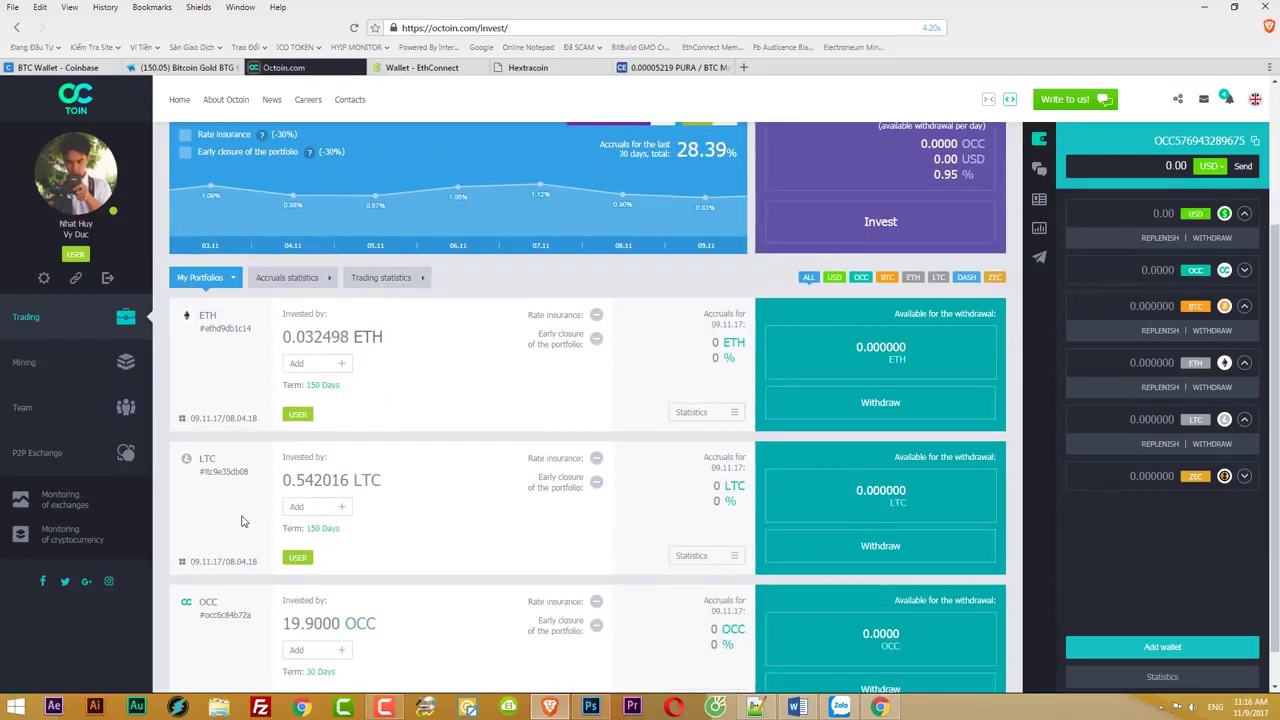
scroll(245, 515, "down", 1)
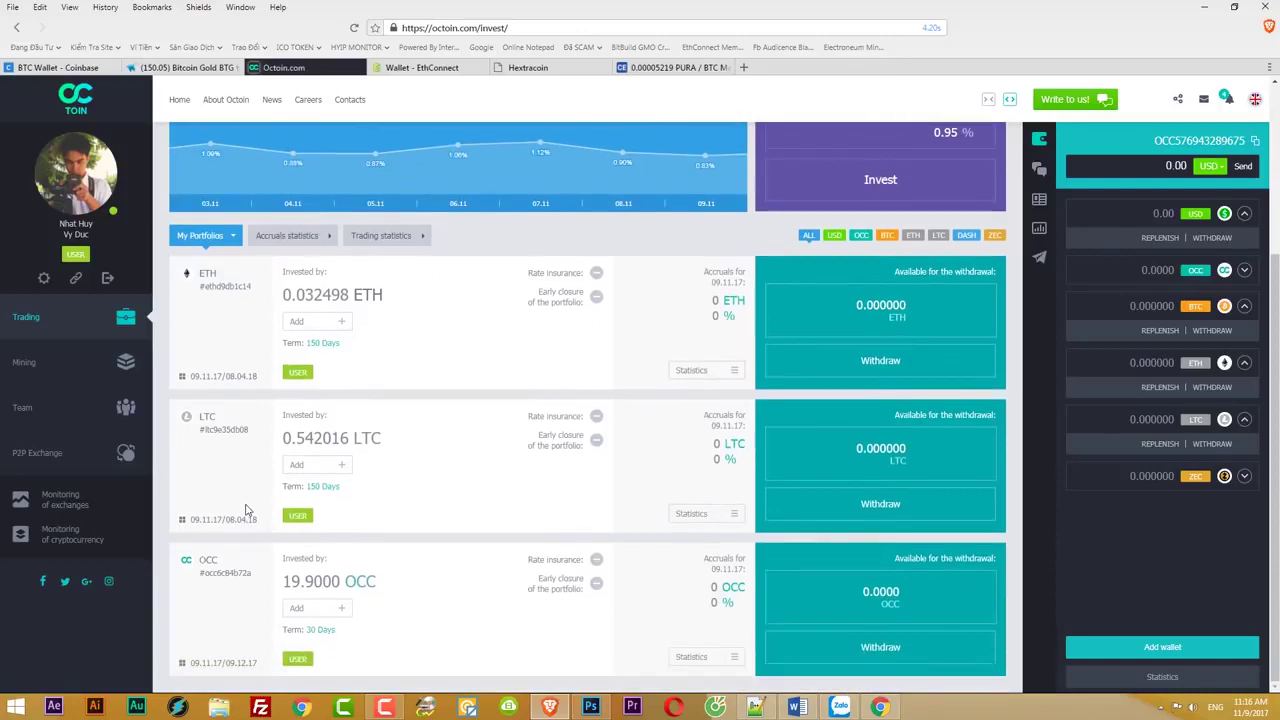
scroll(247, 510, "up", 2)
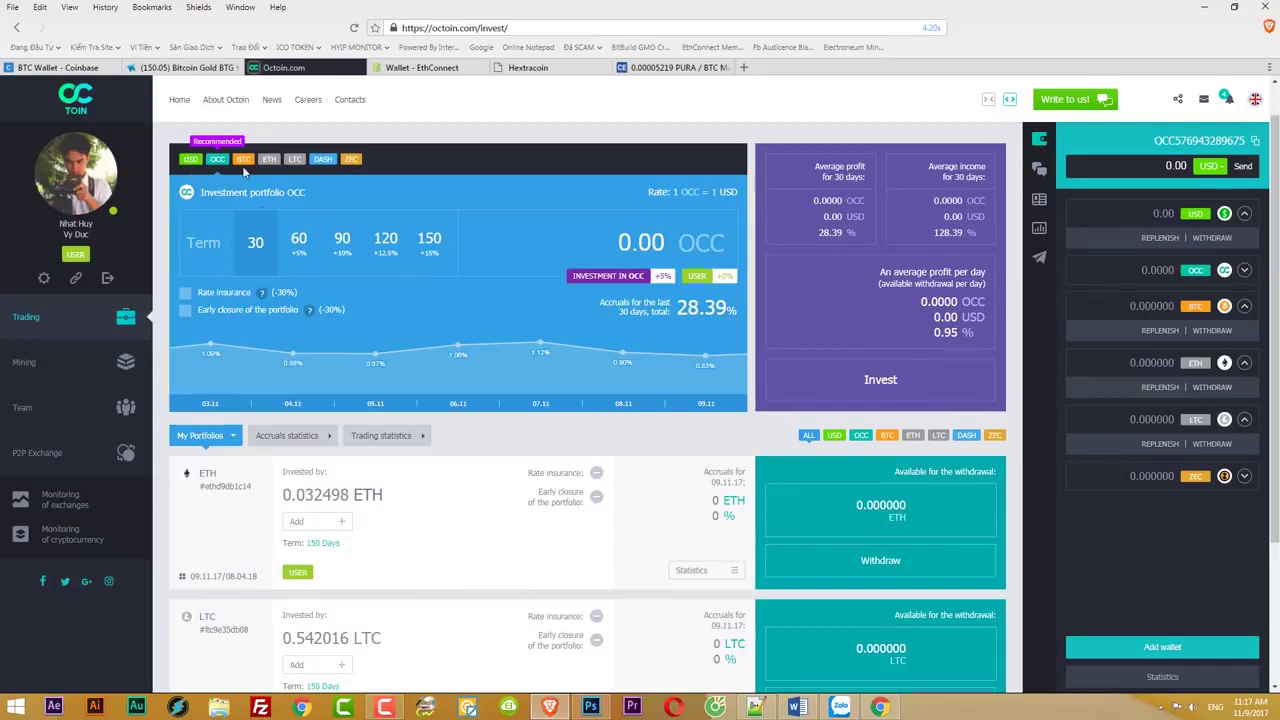
Step: Enter 1 BTC as the amount in the investment portfolio calculator
left_click(243, 161)
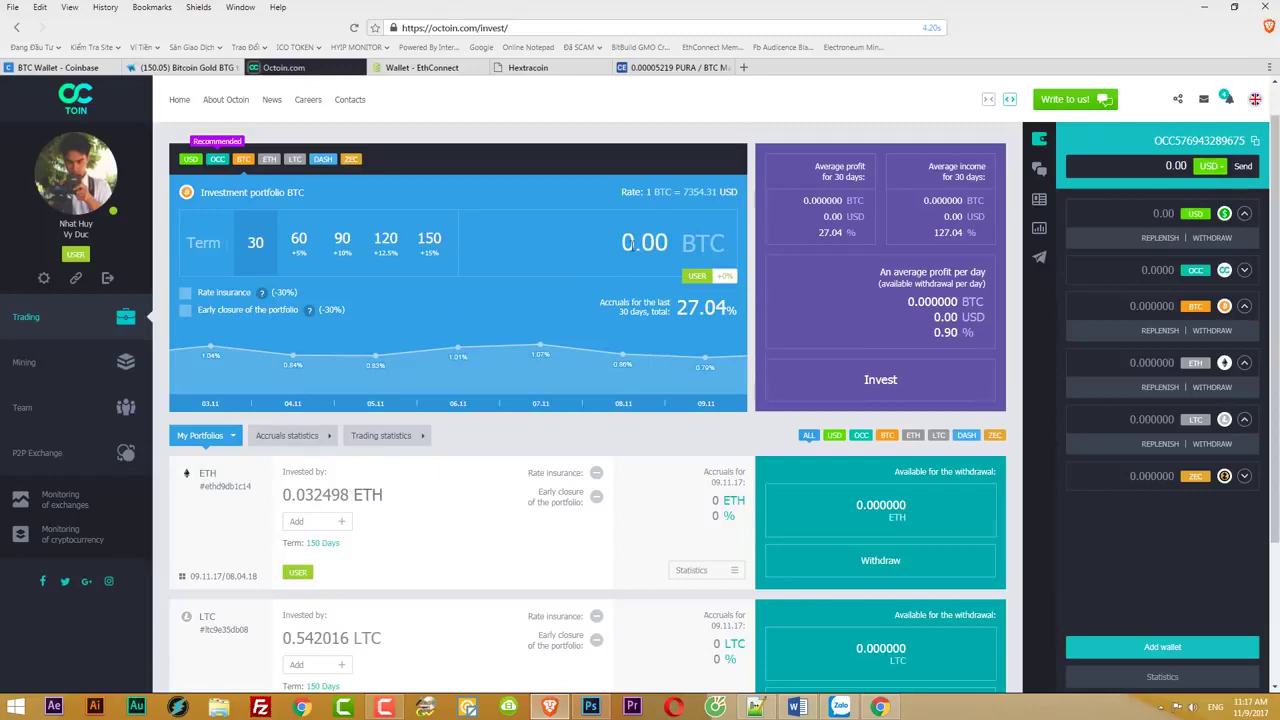
key("BackSpace")
key("BackSpace")
key("BackSpace")
key("BackSpace")
type("1")
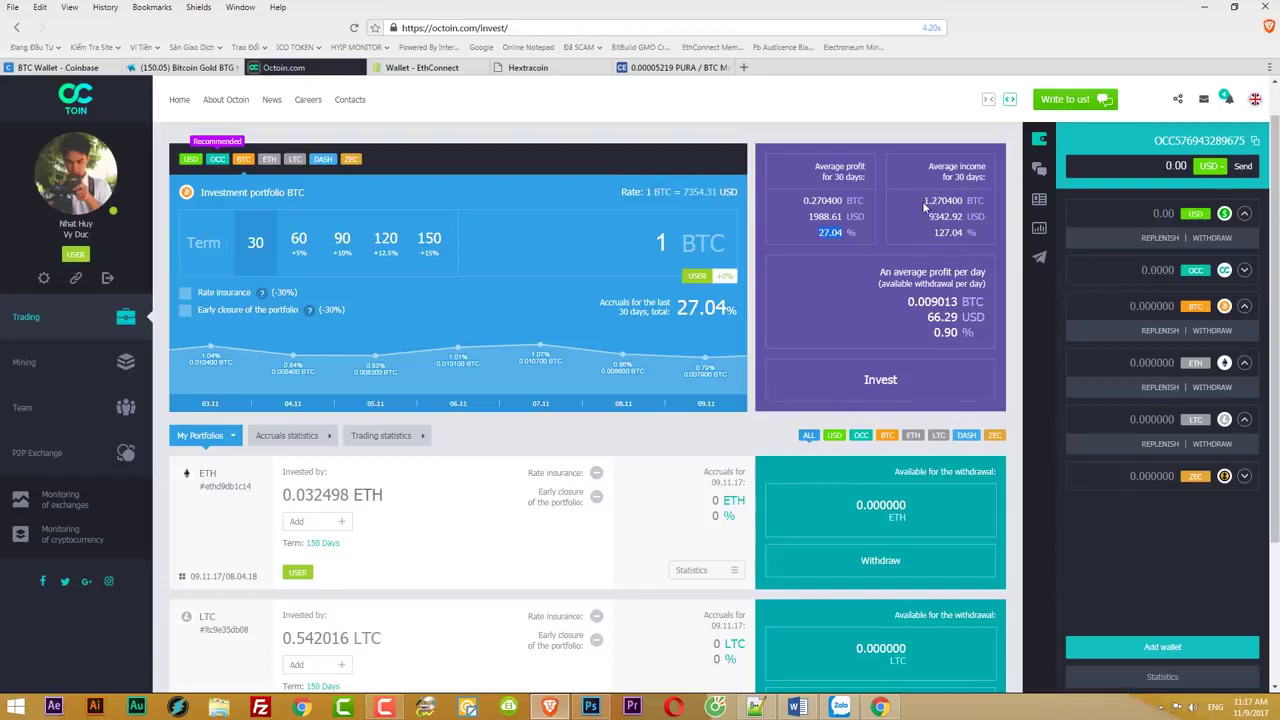
left_click(943, 202)
left_click(679, 440)
Step: Compare OCC's 28.39% average profit, then pick BTC with the 150-day term and open Mining
left_click(218, 161)
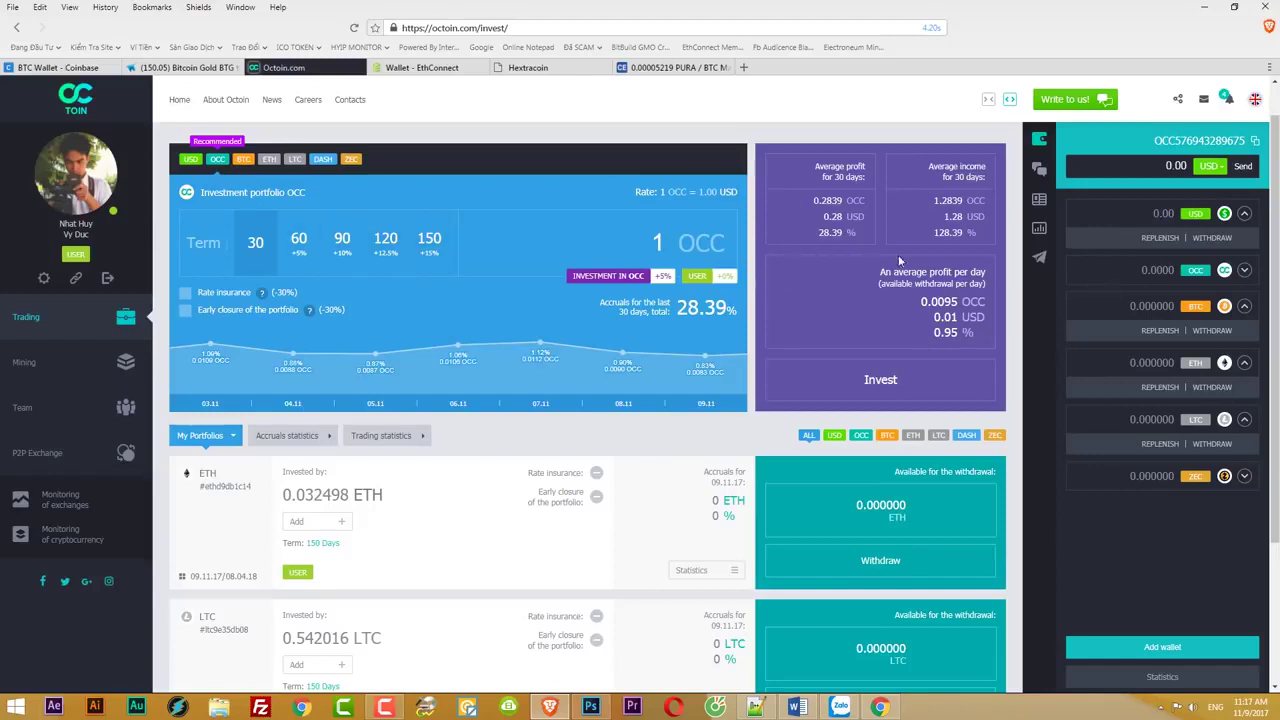
double_click(830, 233)
left_click(246, 161)
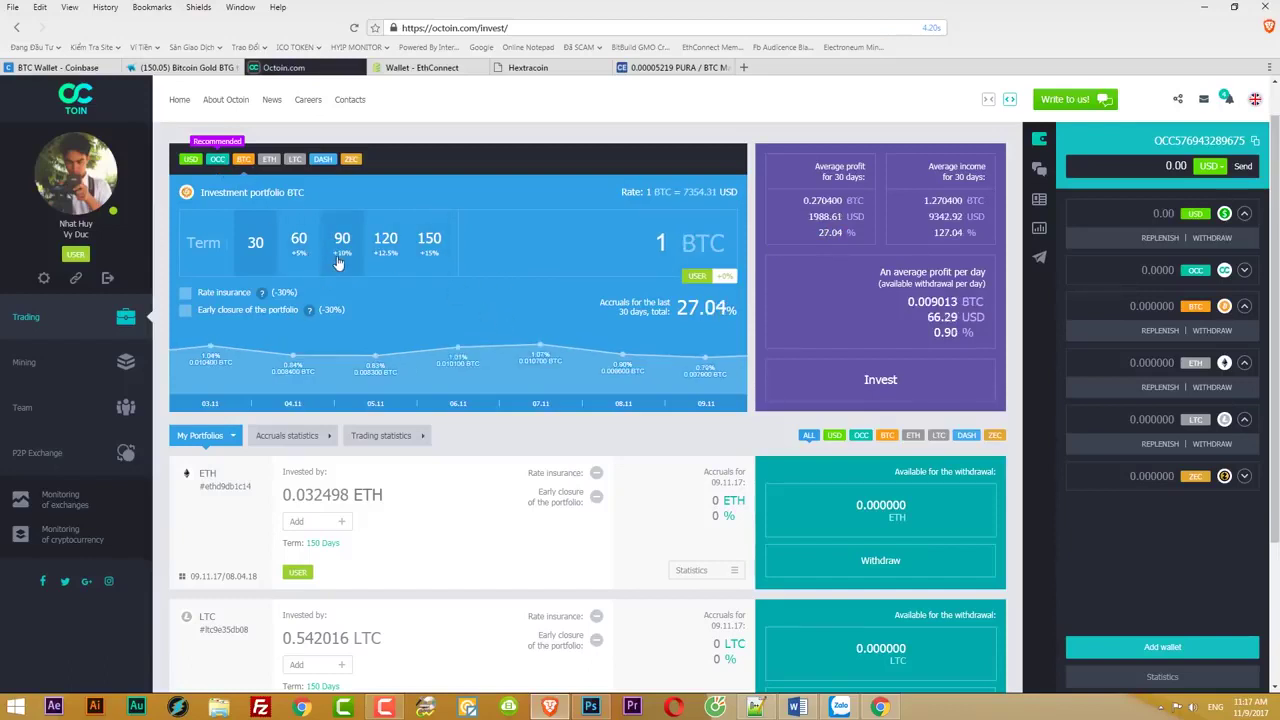
left_click(430, 246)
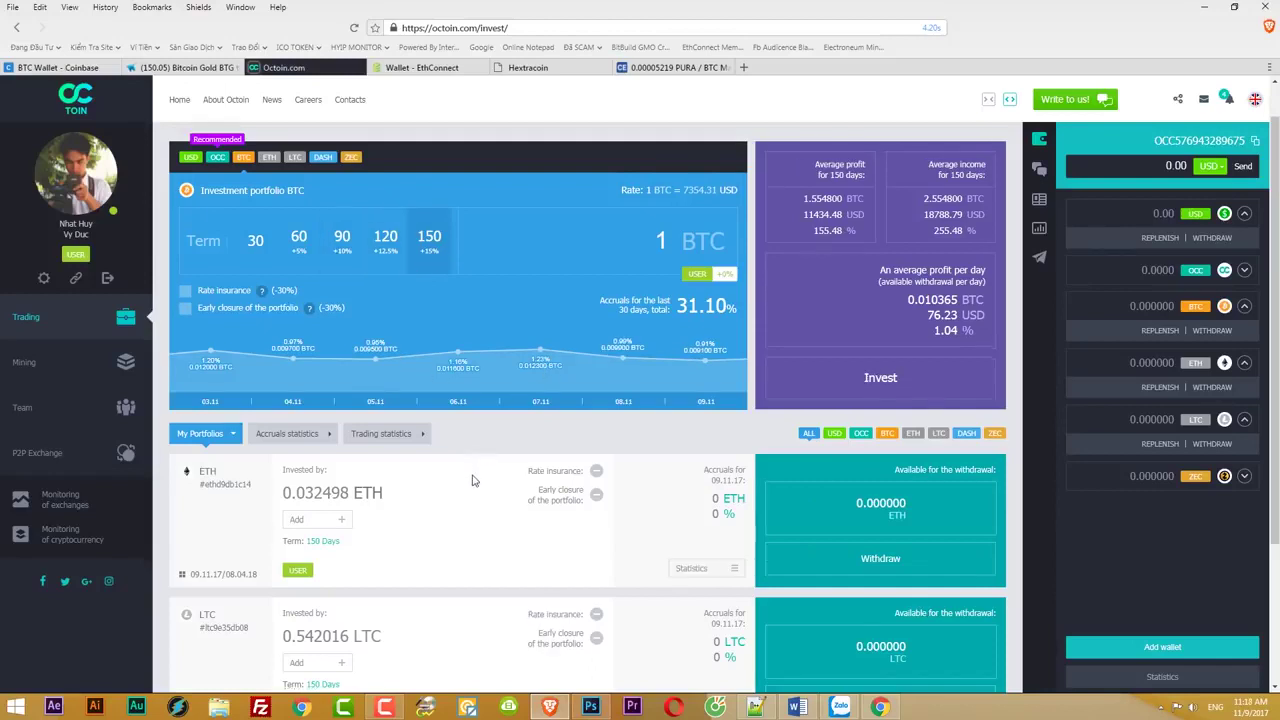
scroll(474, 481, "down", 2)
scroll(474, 481, "up", 2)
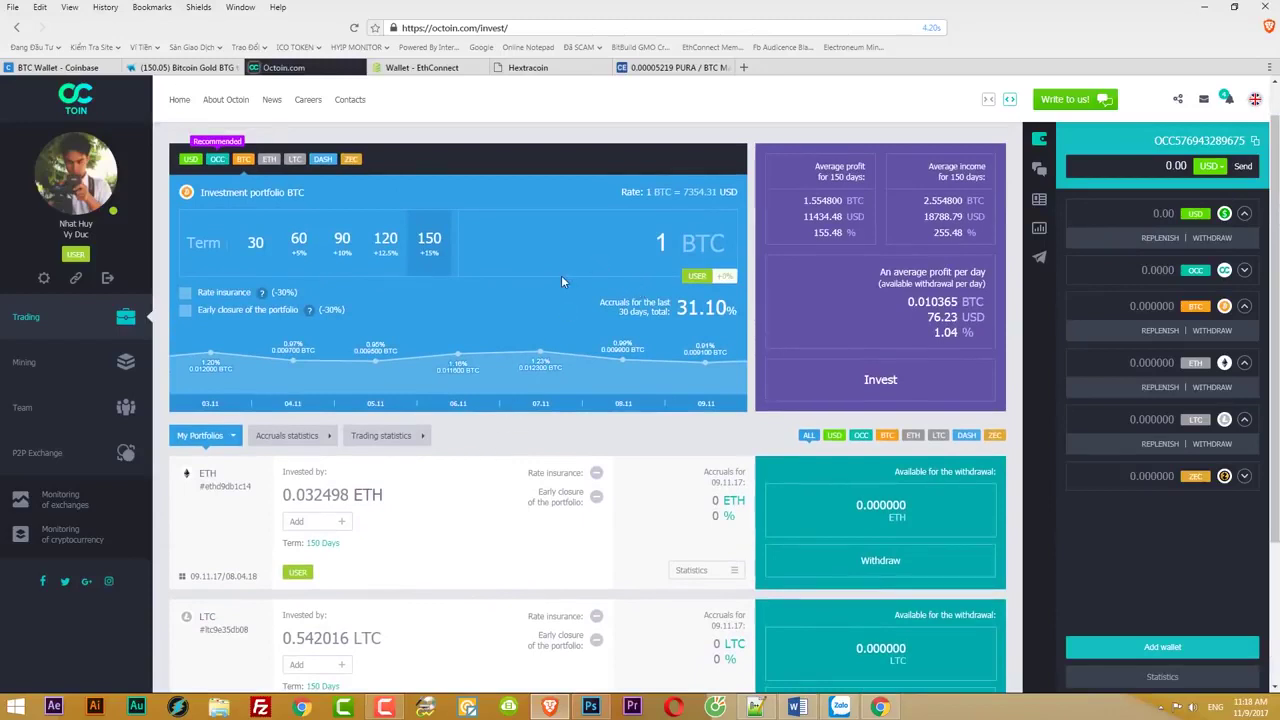
left_click(63, 366)
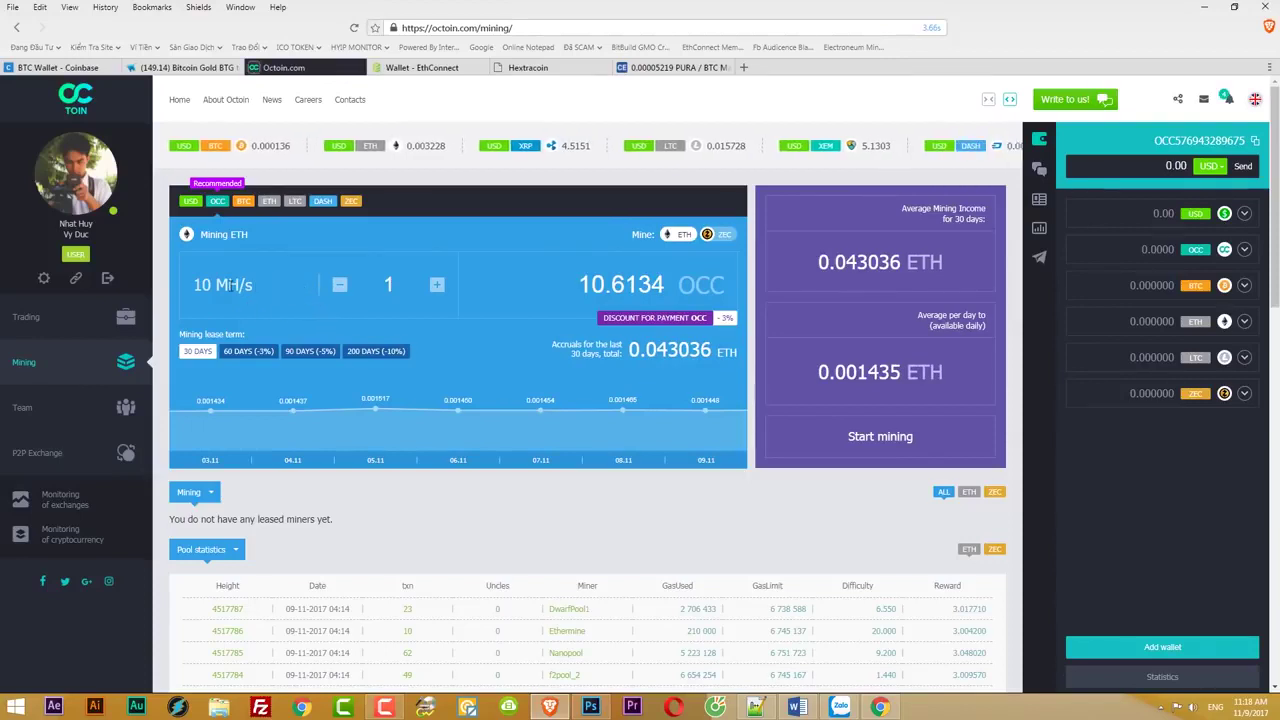
Step: Raise the ETH mining calculator to 10 miners for 100 MH/s
left_click(205, 285)
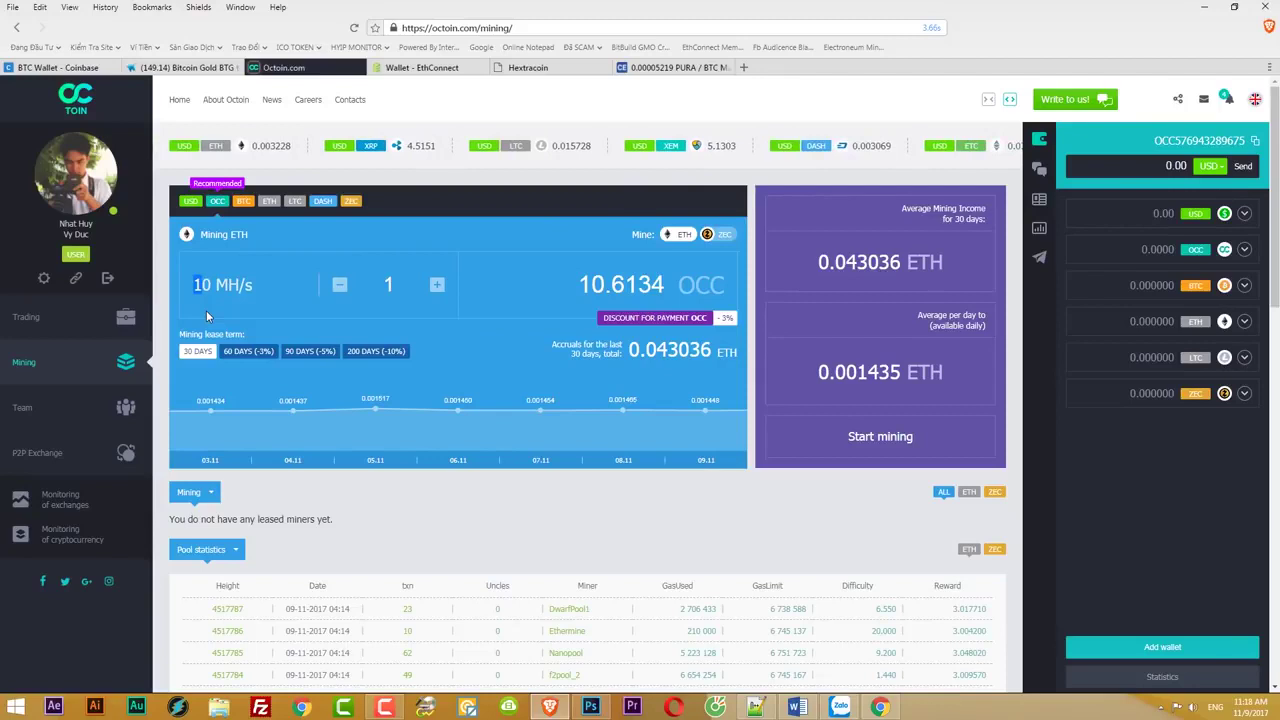
left_click(437, 287)
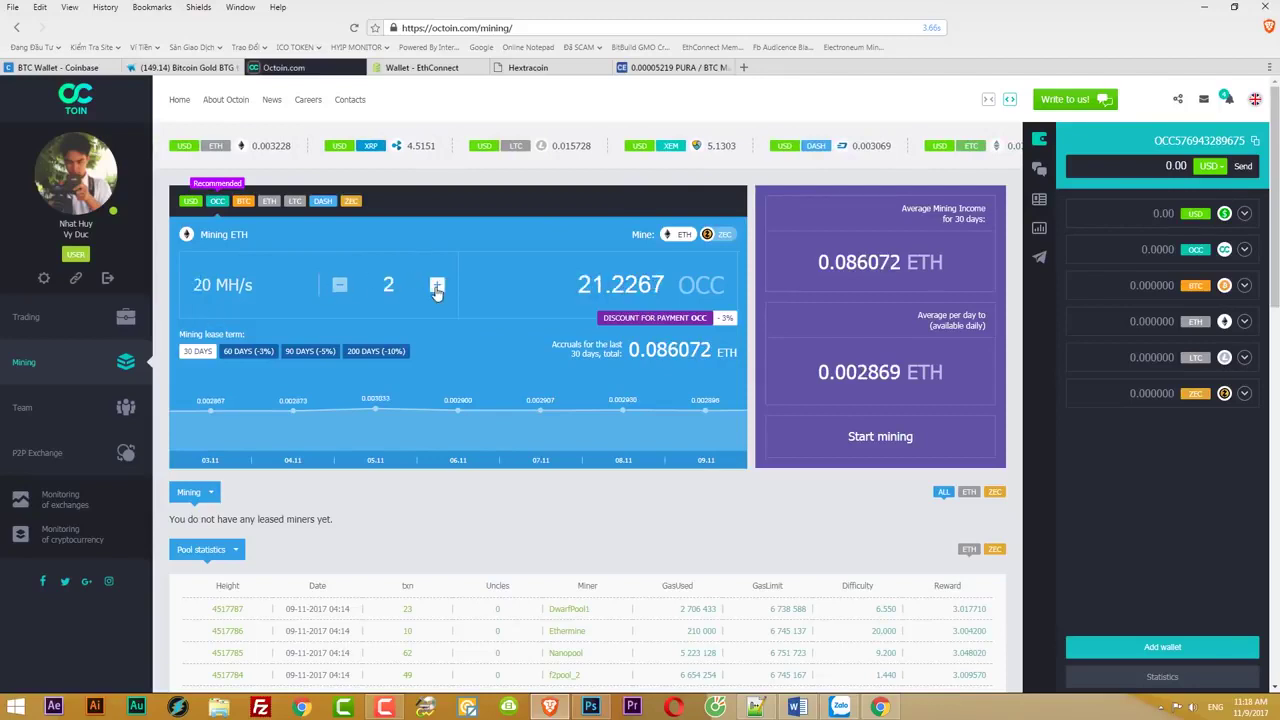
left_click(437, 287)
left_click(437, 287)
left_click(437, 287)
left_click(437, 287)
left_click(437, 287)
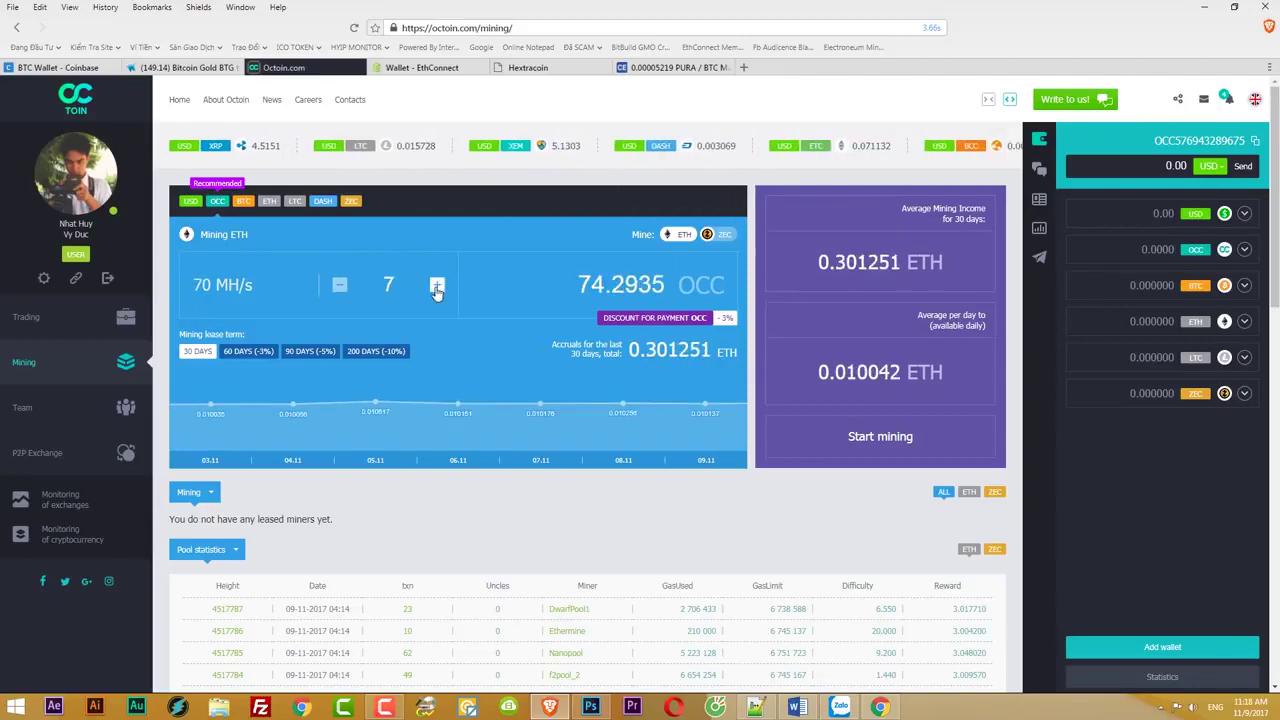
left_click(437, 287)
left_click(437, 287)
left_click(437, 287)
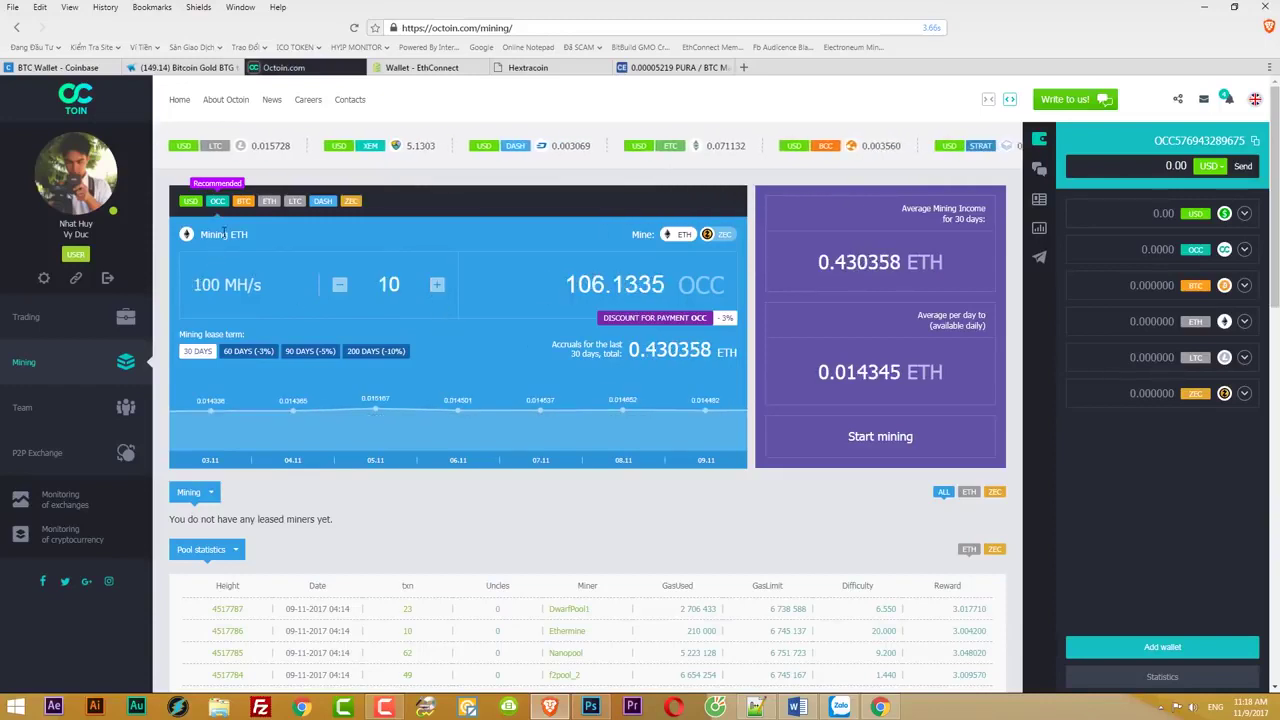
Step: Compare BTC and OCC pricing: 106.1335 OCC cost for 0.430358 ETH monthly income
left_click(242, 203)
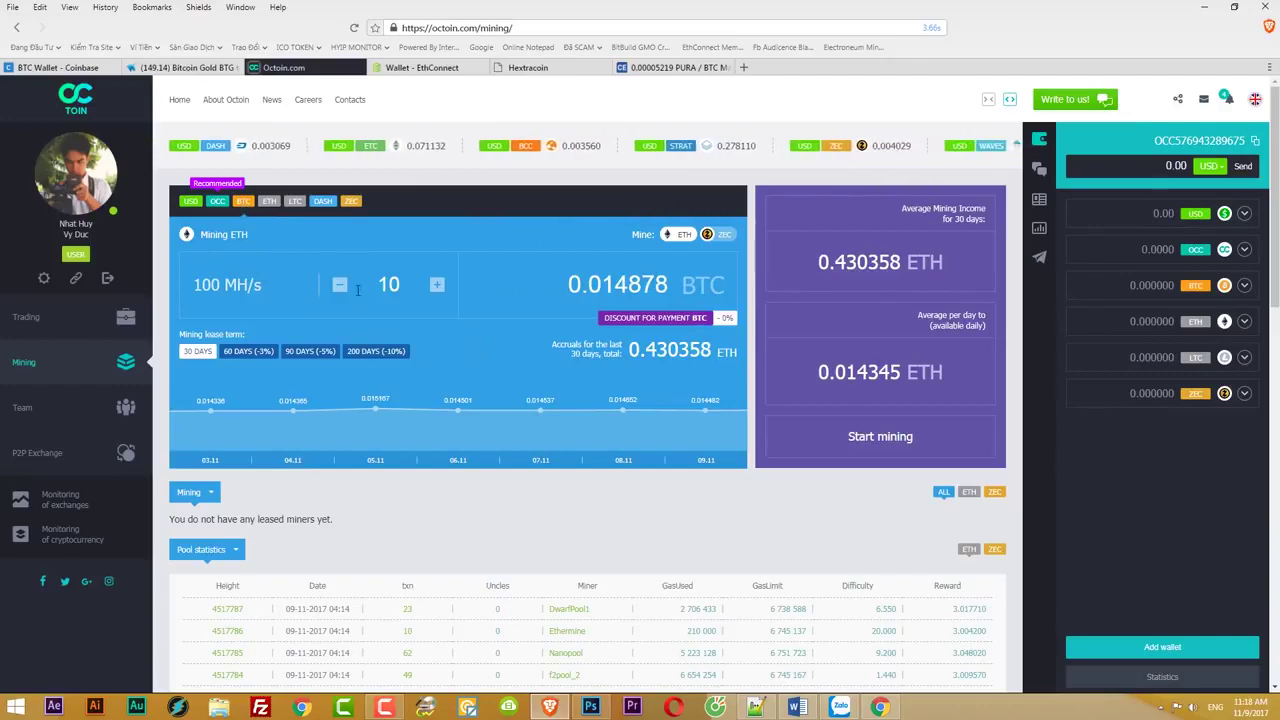
left_click(217, 201)
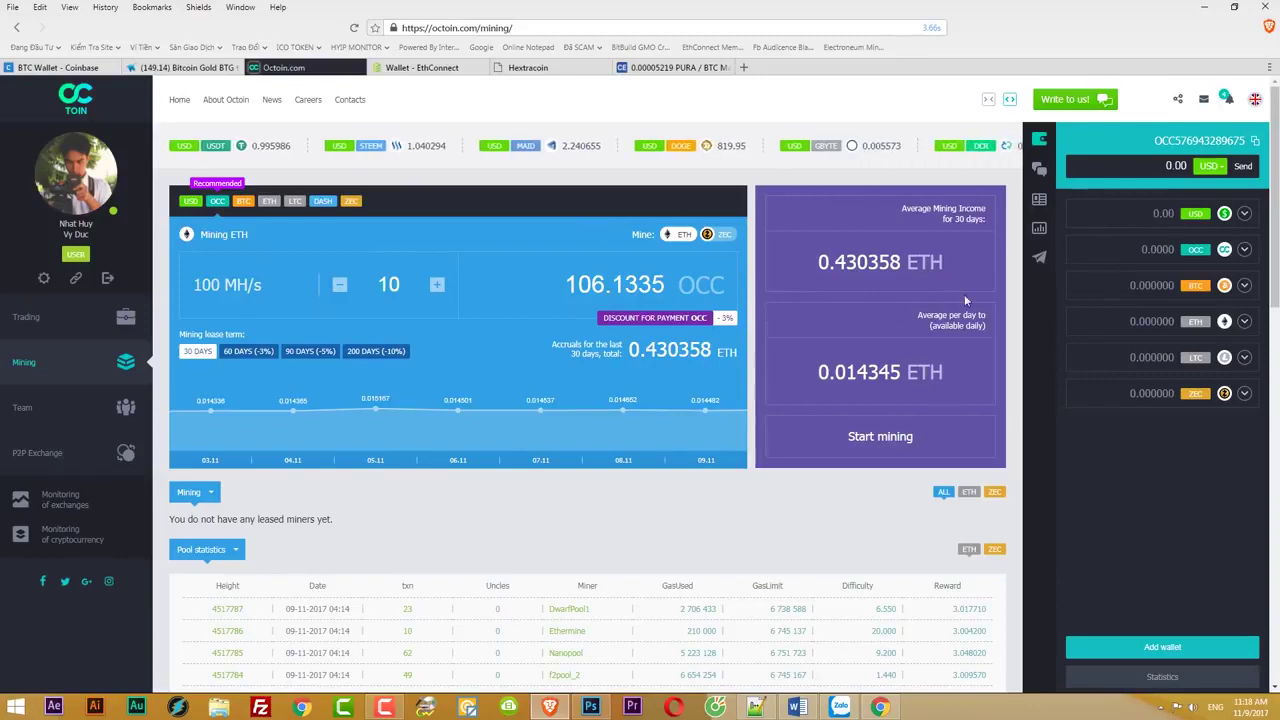
triple_click(848, 268)
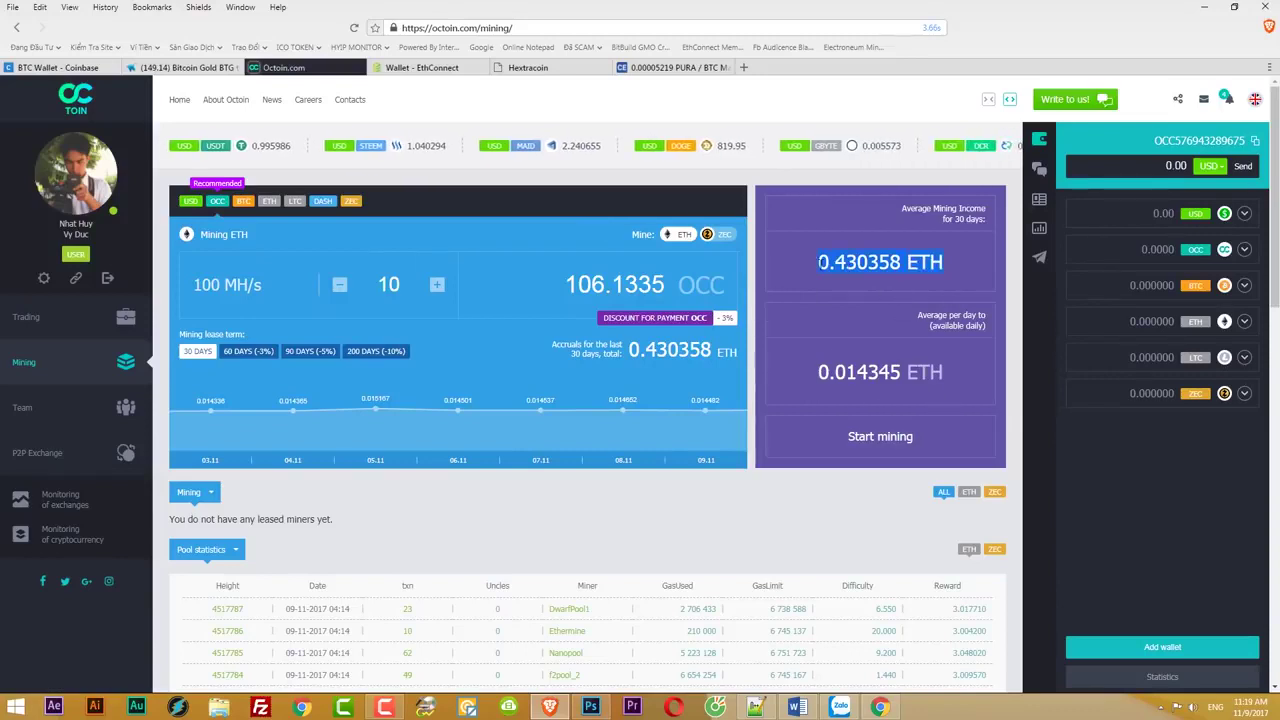
left_click(557, 243)
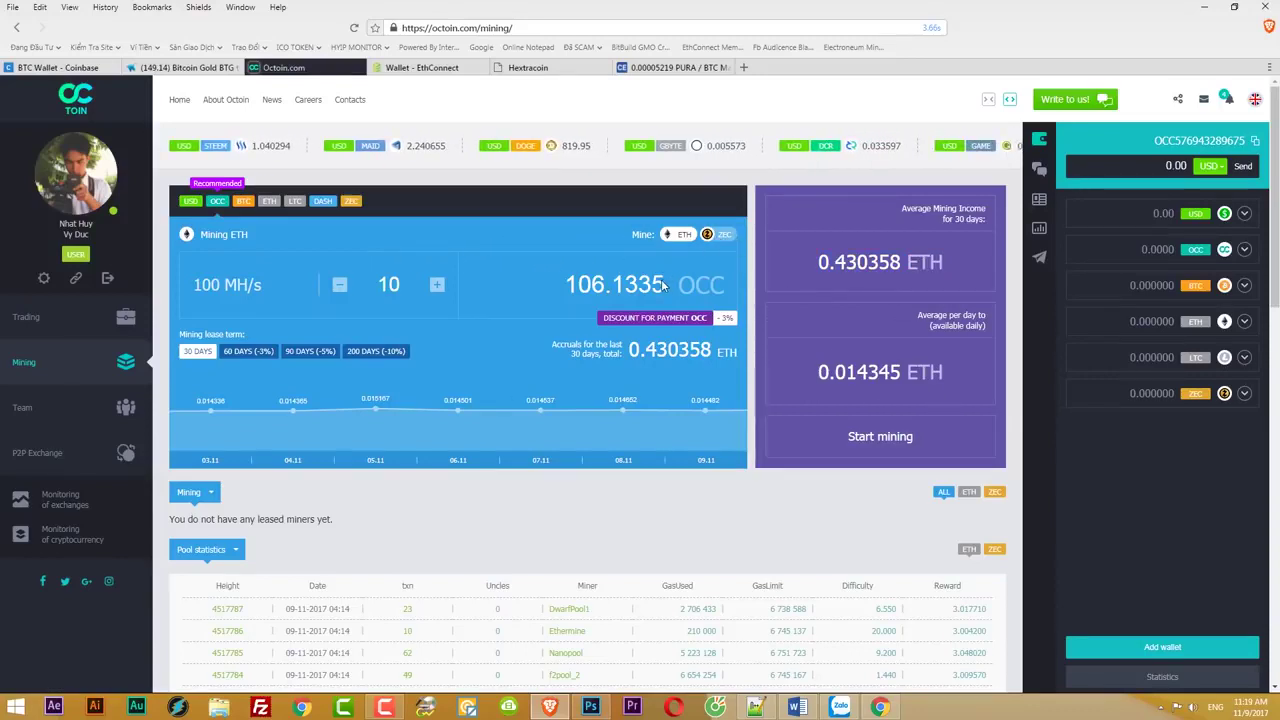
double_click(592, 287)
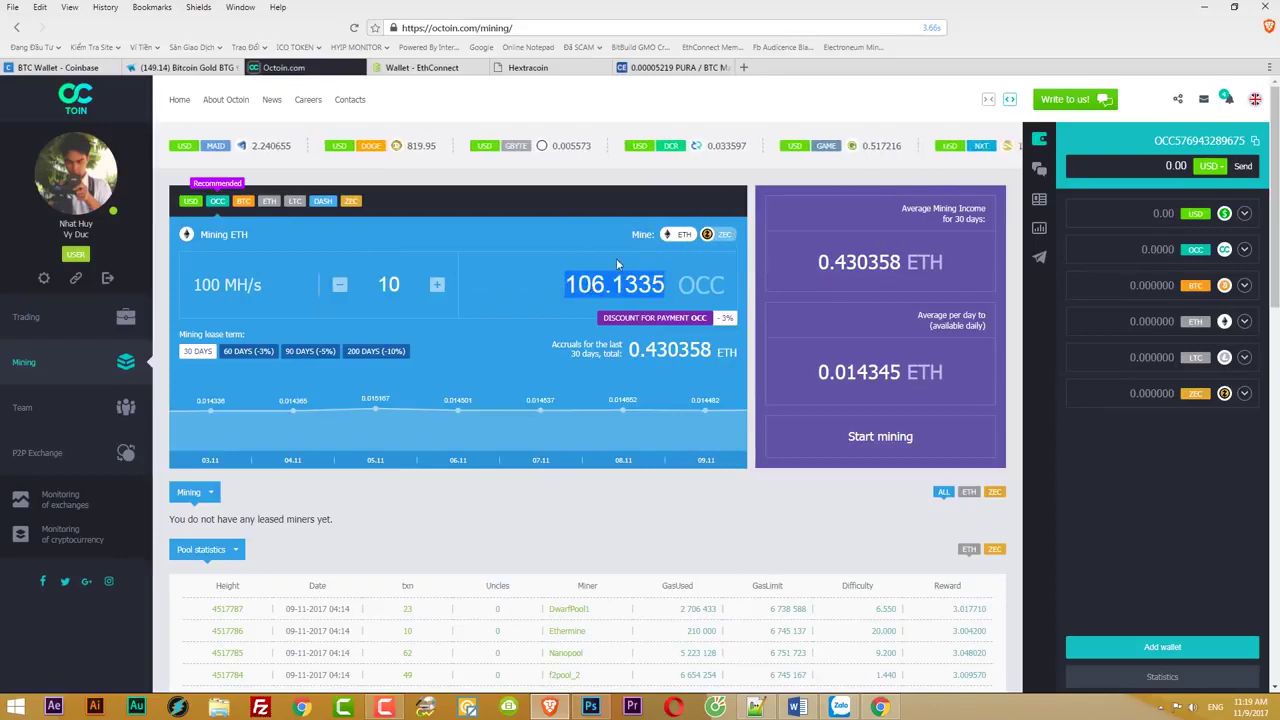
left_click(538, 290)
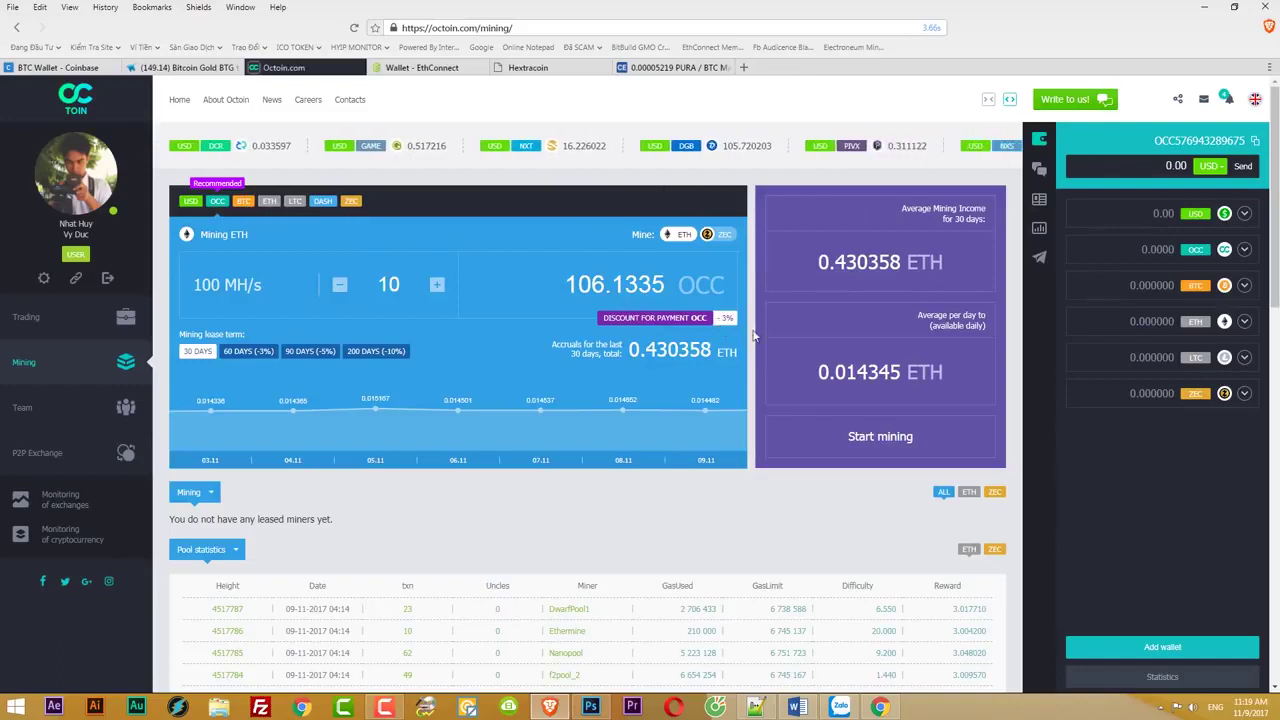
Step: Try to start mining, which fails for insufficient funds, then go to the Team page
left_click(865, 442)
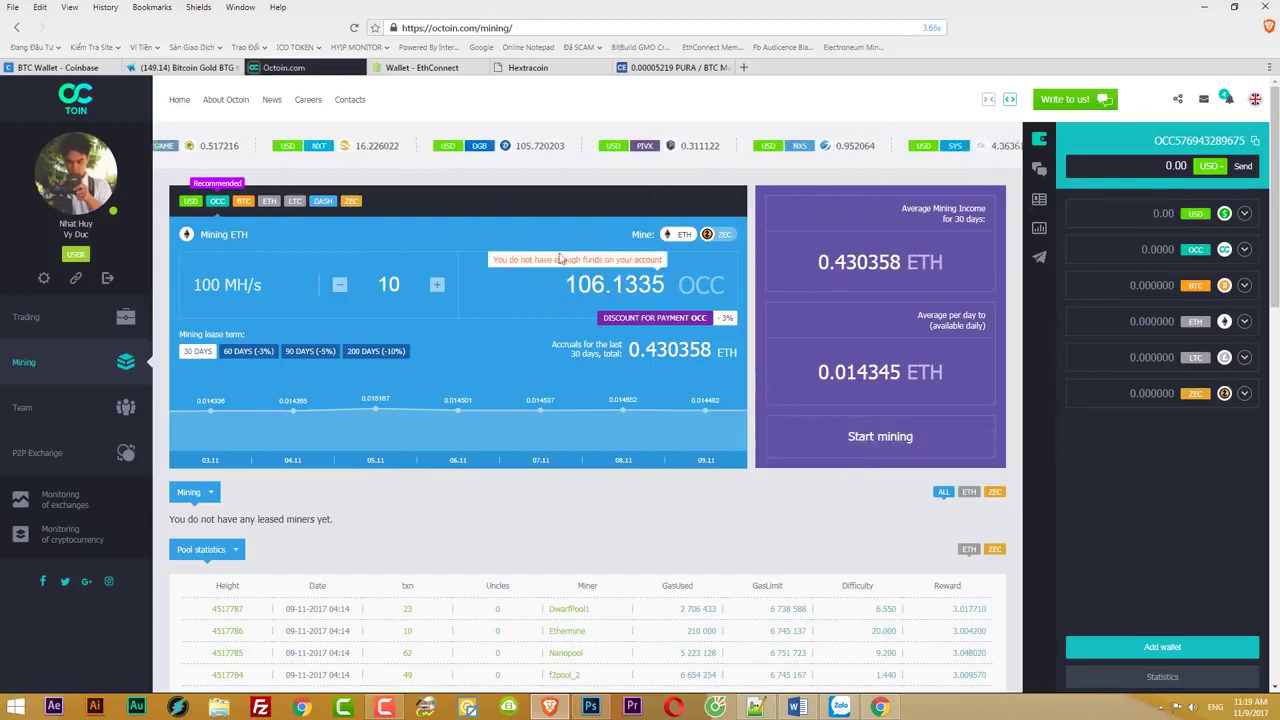
left_click_drag(589, 260, 654, 260)
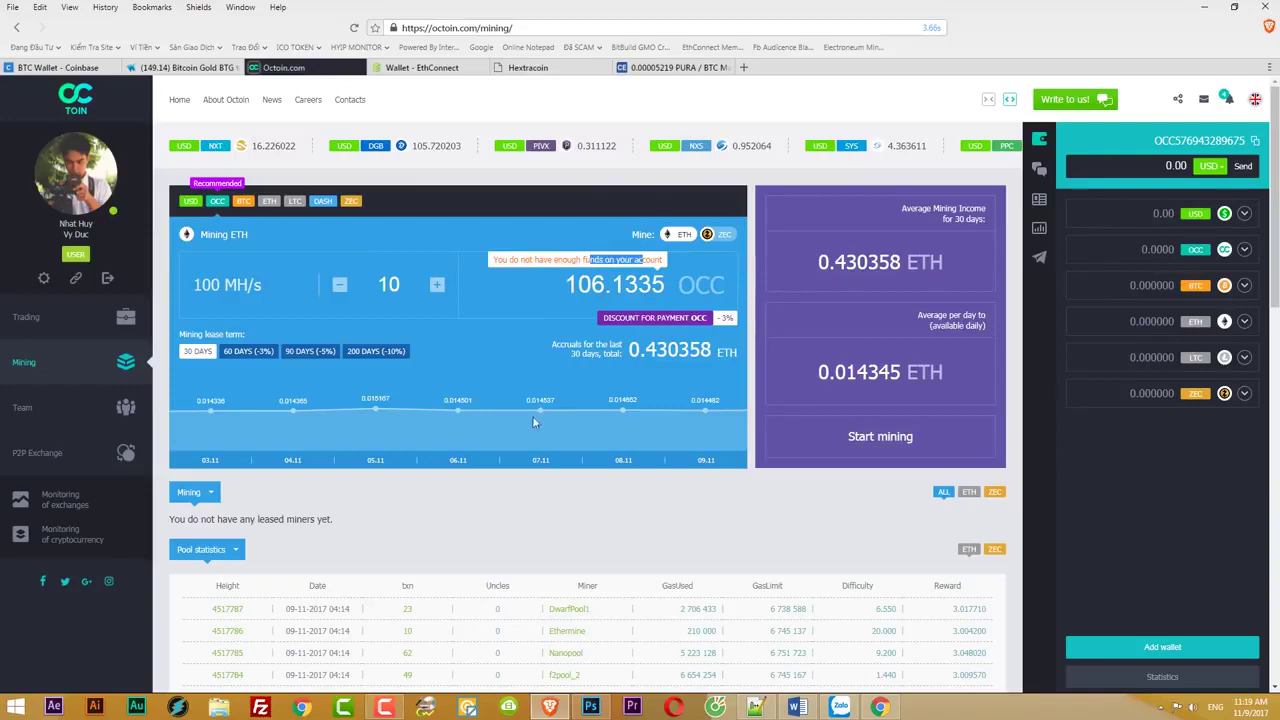
left_click(430, 468)
scroll(252, 421, "down", 2)
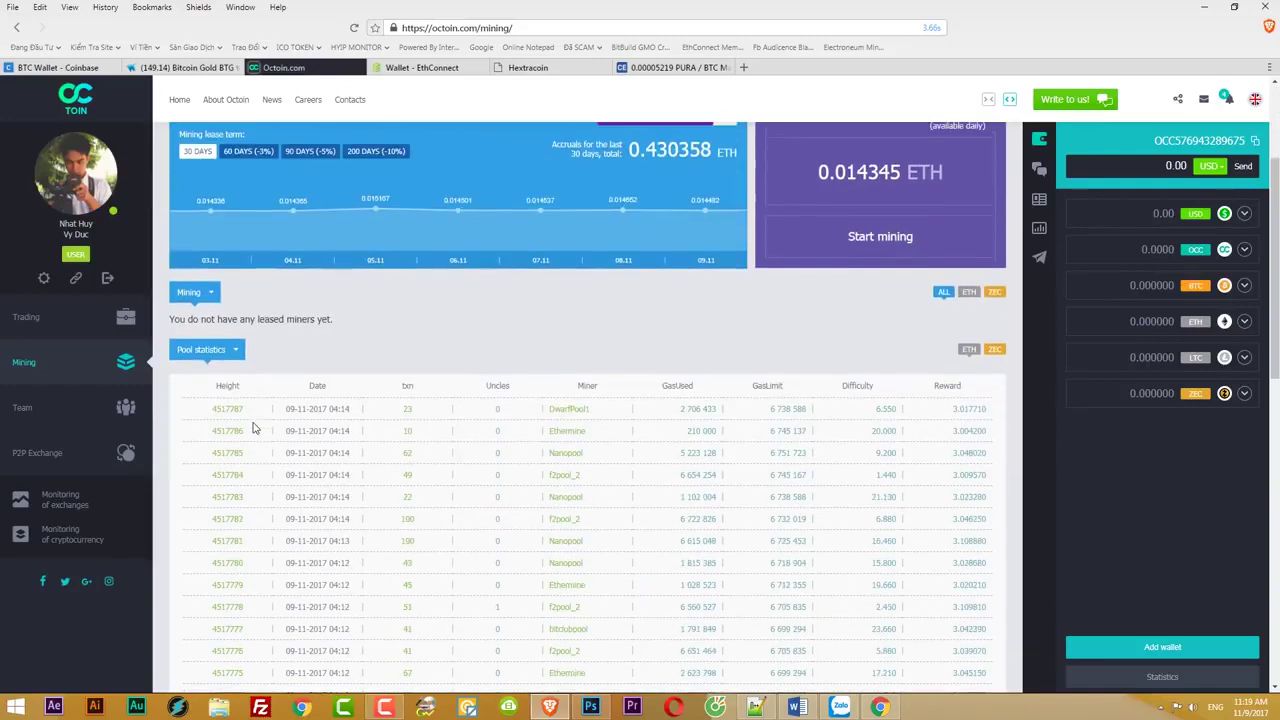
left_click(53, 414)
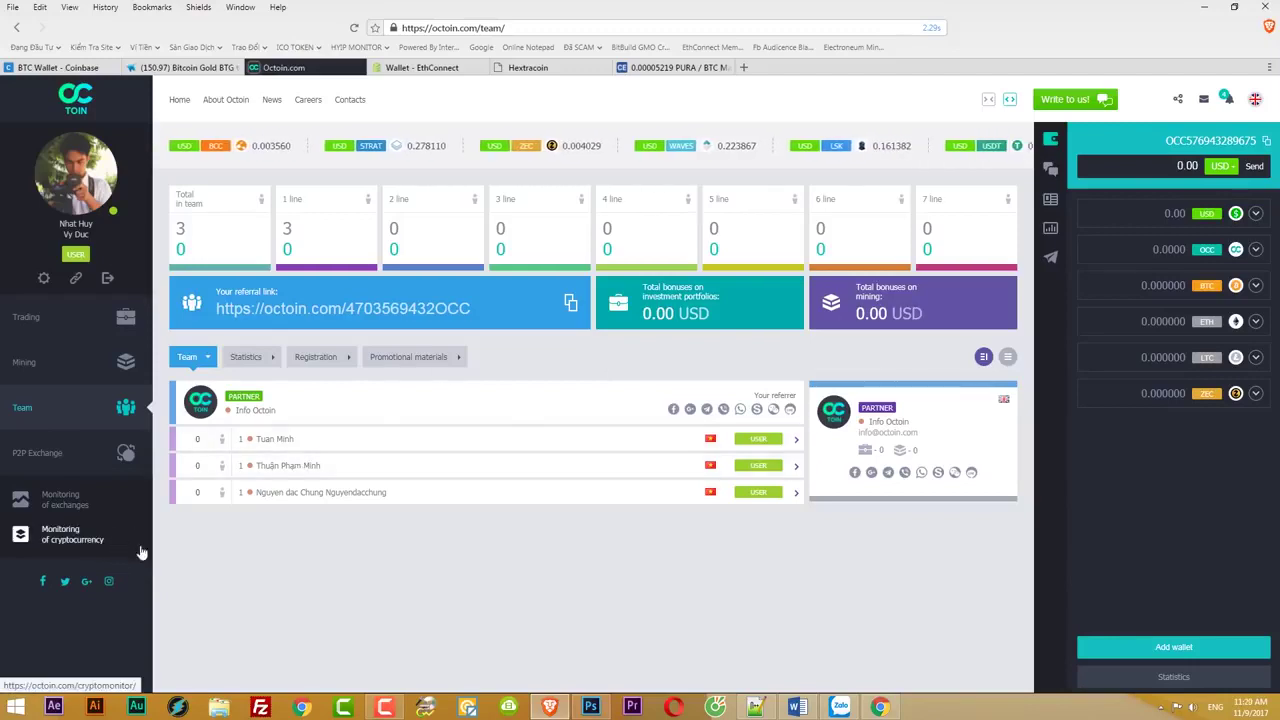
Step: Open the account page showing the 0.00 USD and 0.0000 OCC balances
left_click(80, 165)
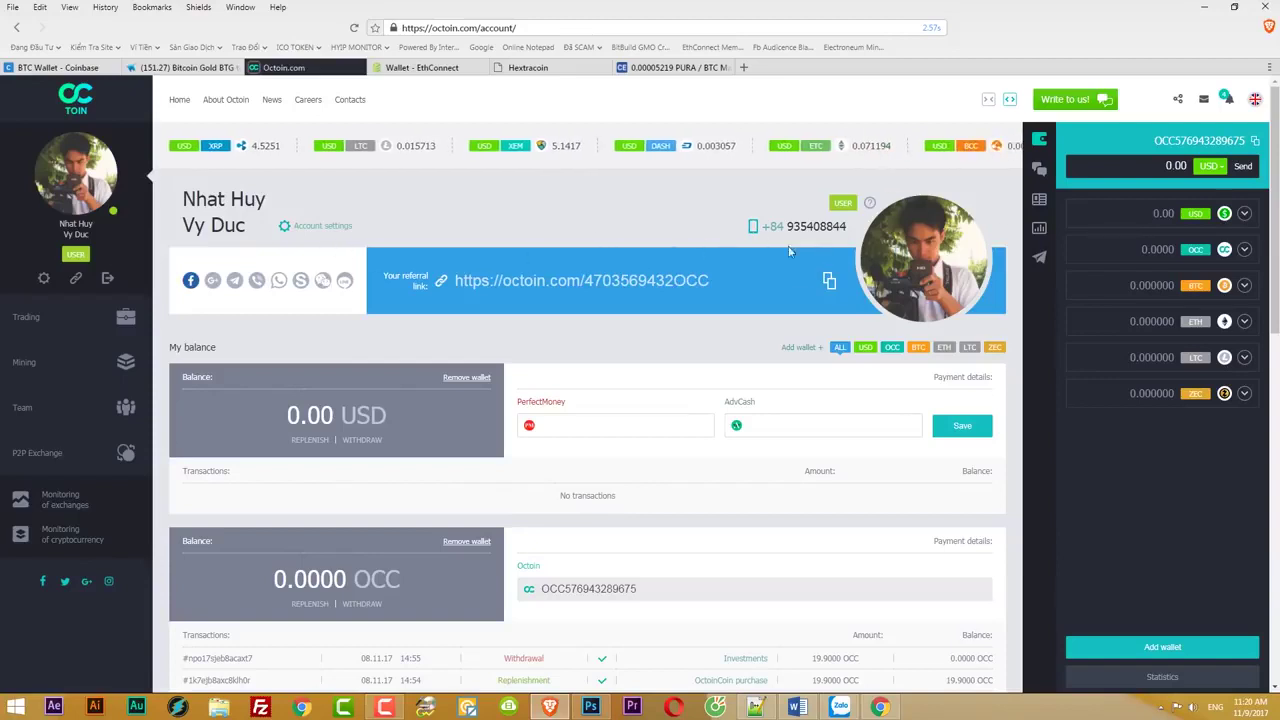
scroll(418, 298, "down", 3)
scroll(418, 292, "down", 3)
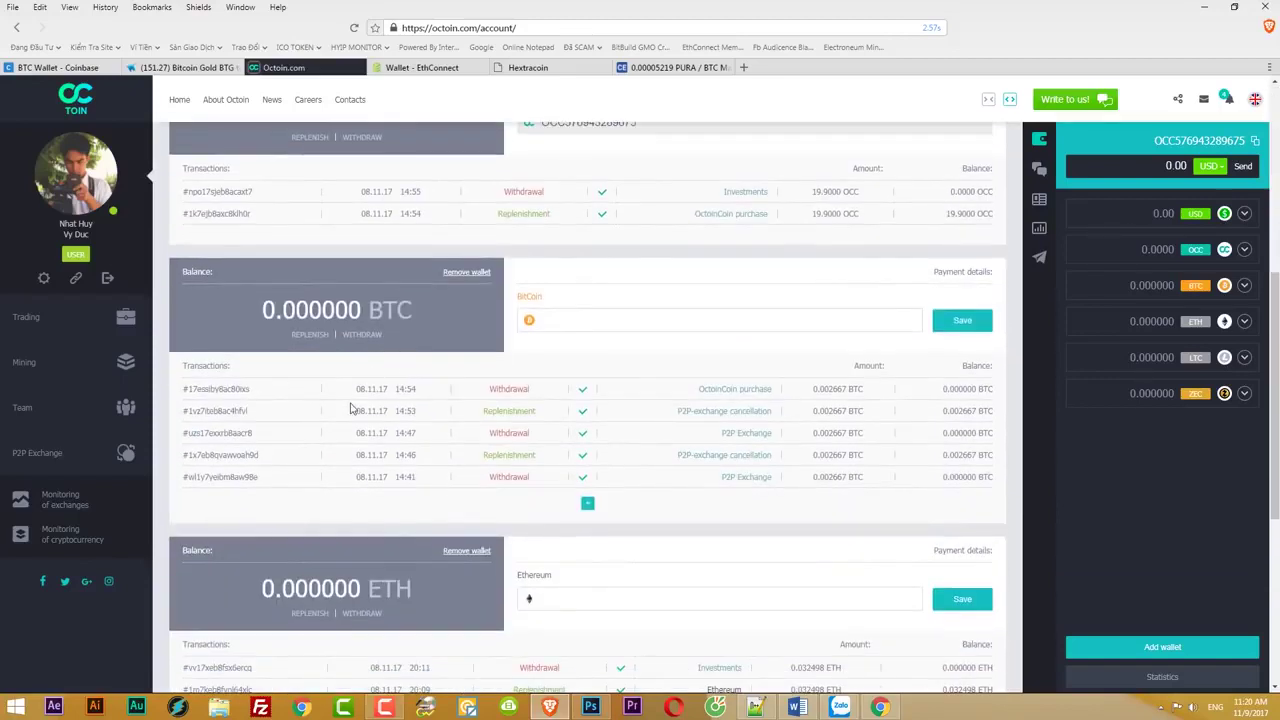
scroll(354, 408, "down", 2)
scroll(350, 408, "up", 6)
scroll(388, 362, "down", 2)
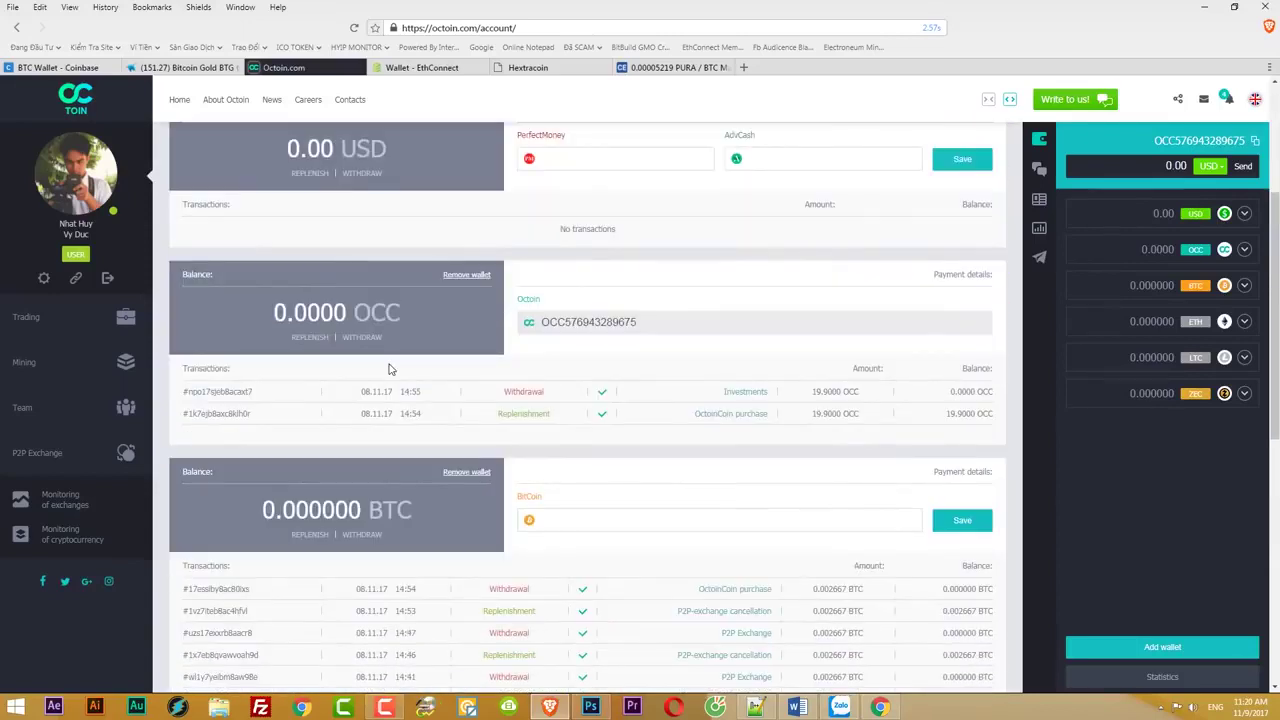
double_click(505, 392)
double_click(515, 413)
left_click(518, 413)
scroll(522, 436, "down", 2)
double_click(508, 389)
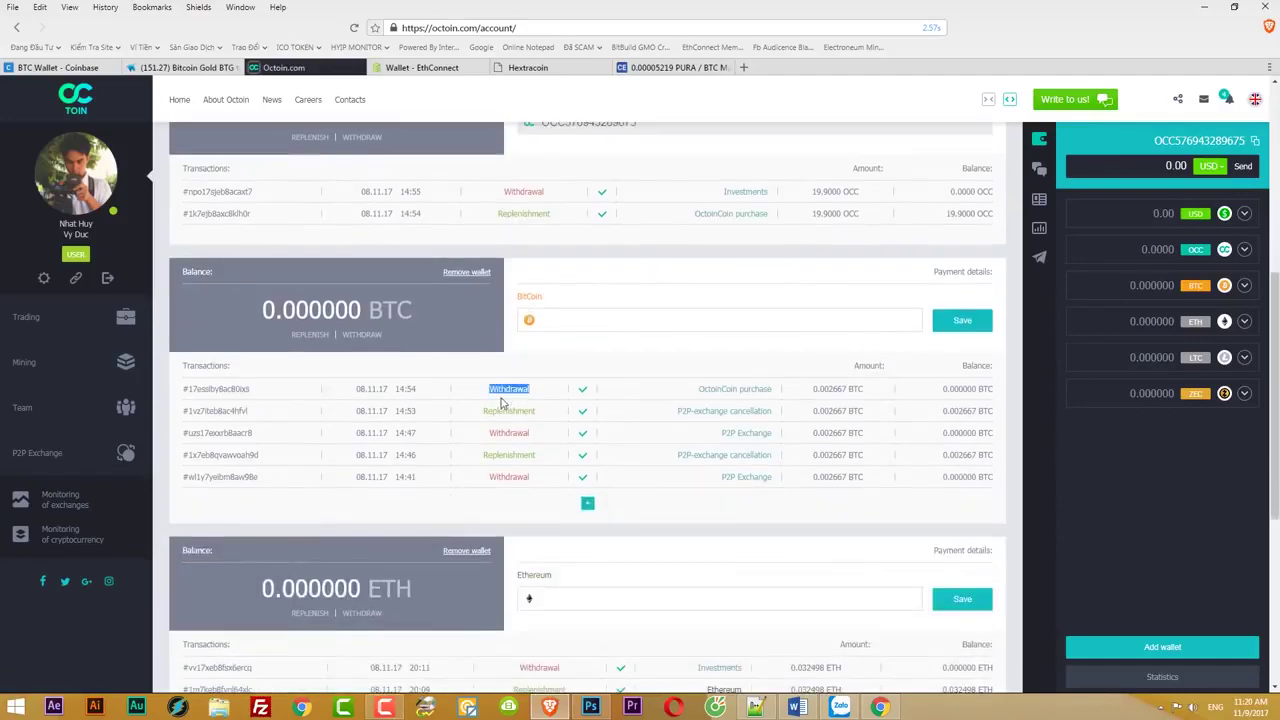
left_click(501, 405)
double_click(508, 454)
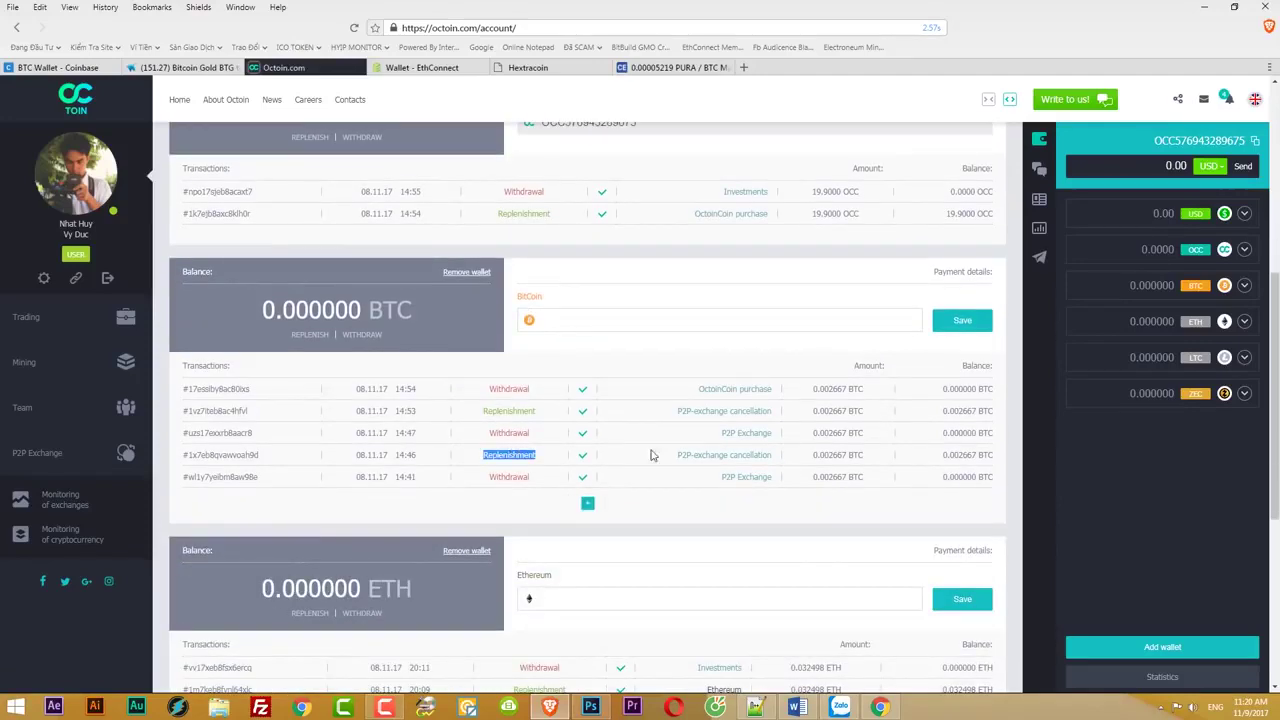
triple_click(718, 392)
left_click(492, 386)
triple_click(685, 410)
double_click(508, 410)
scroll(516, 432, "down", 1)
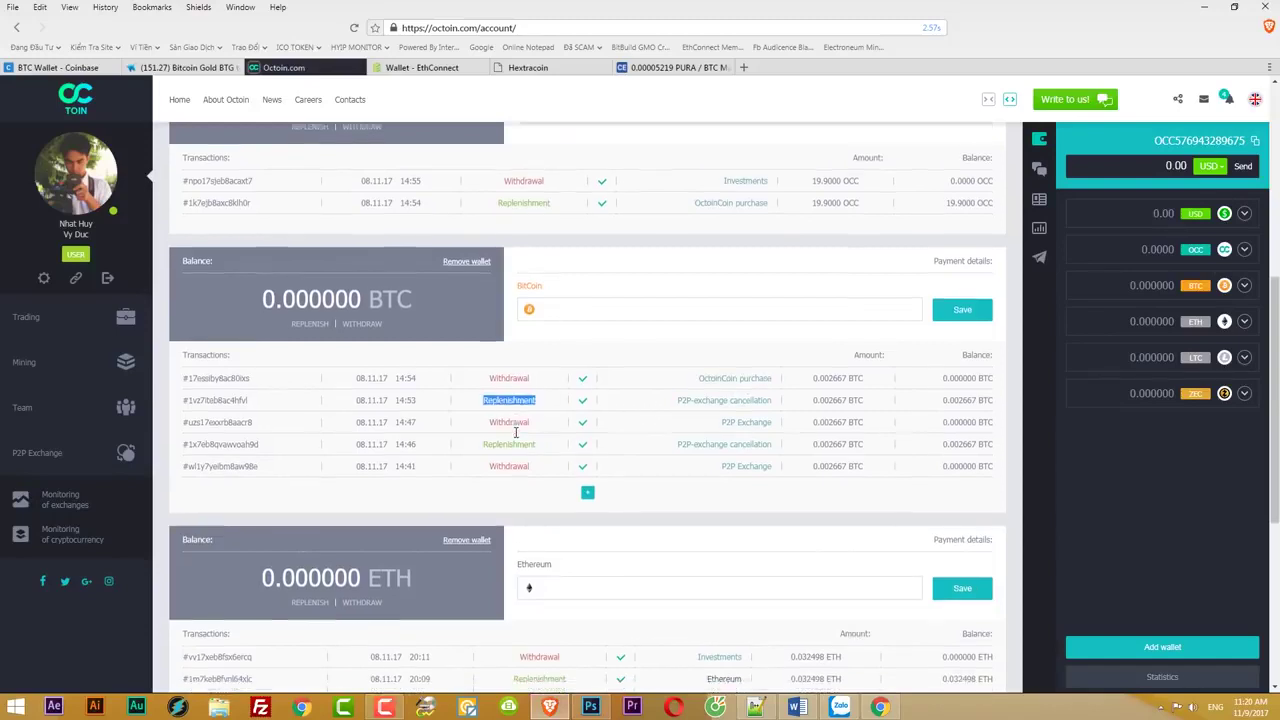
scroll(516, 432, "down", 4)
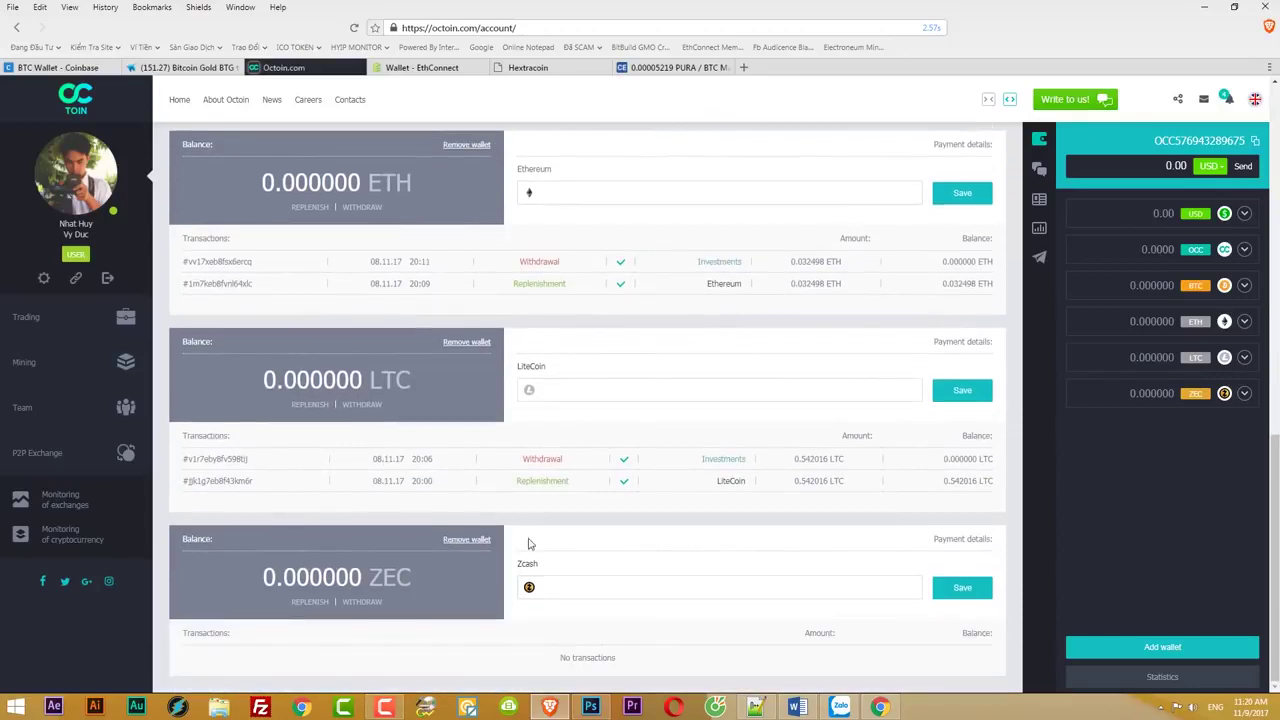
scroll(822, 562, "up", 2)
scroll(1078, 574, "up", 5)
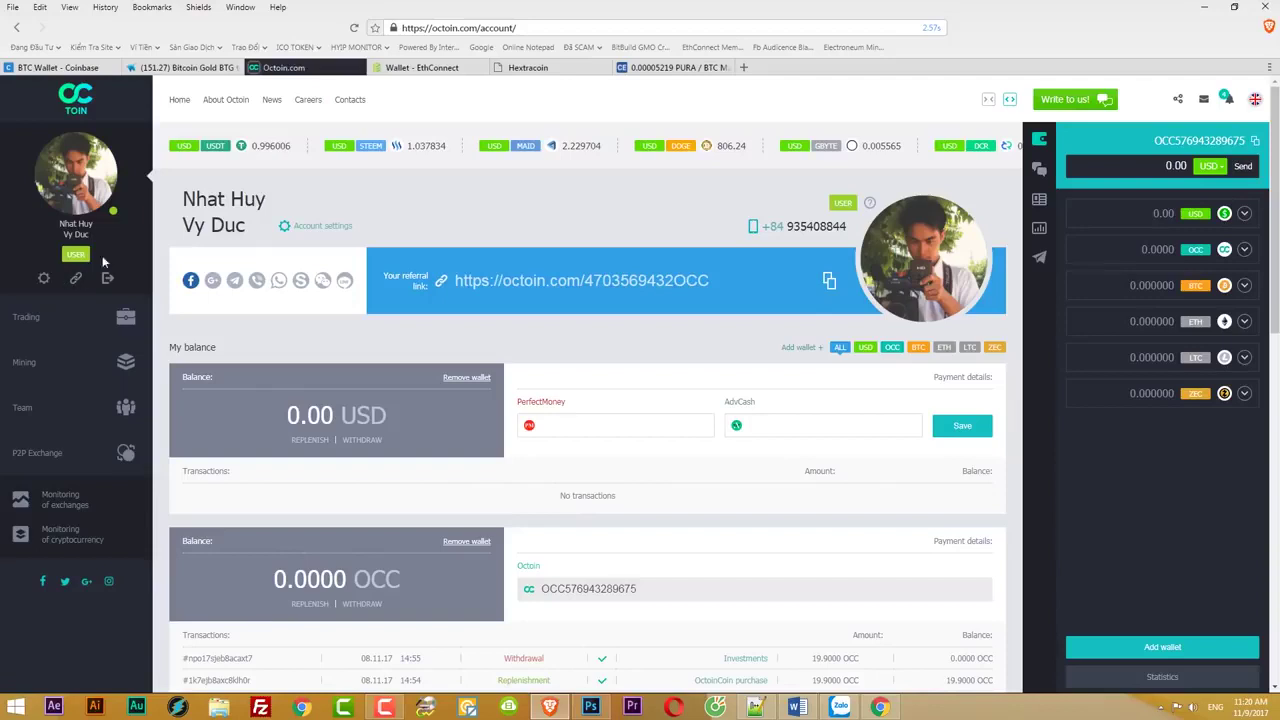
Step: Visit Contacts and the home page, then open Trading with its OCC, ETH and LTC portfolios
left_click(352, 106)
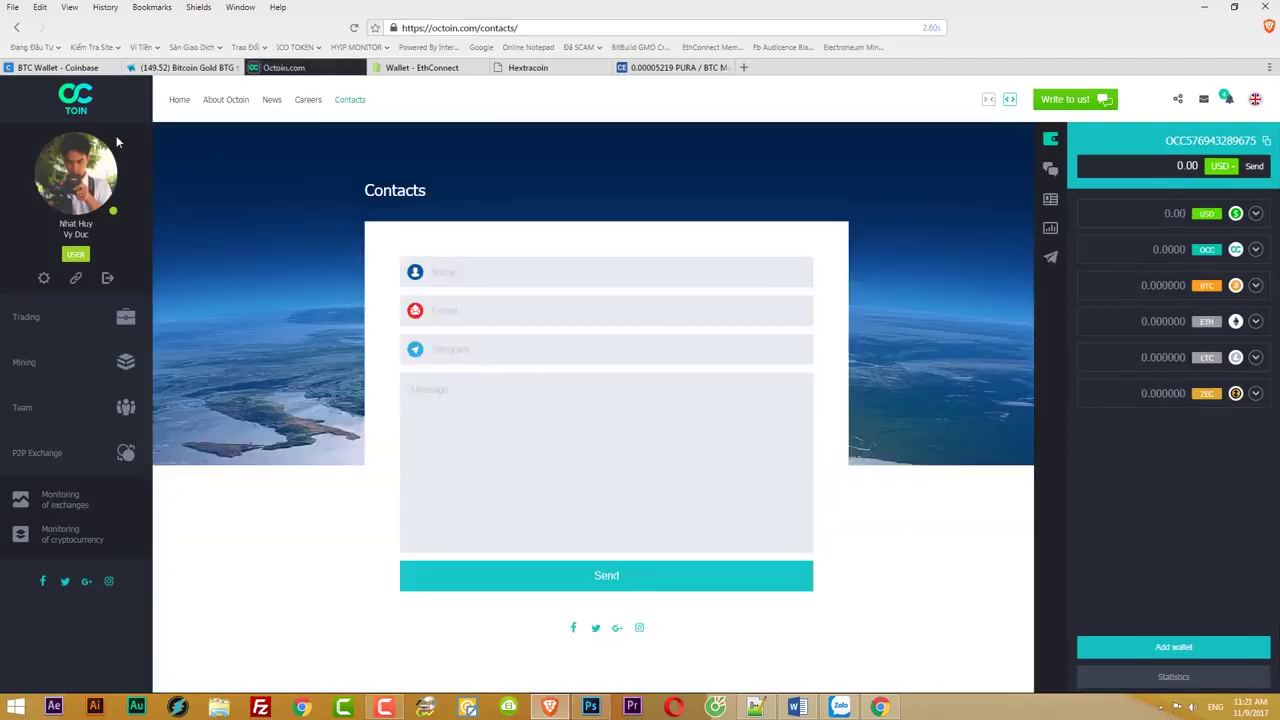
left_click(80, 97)
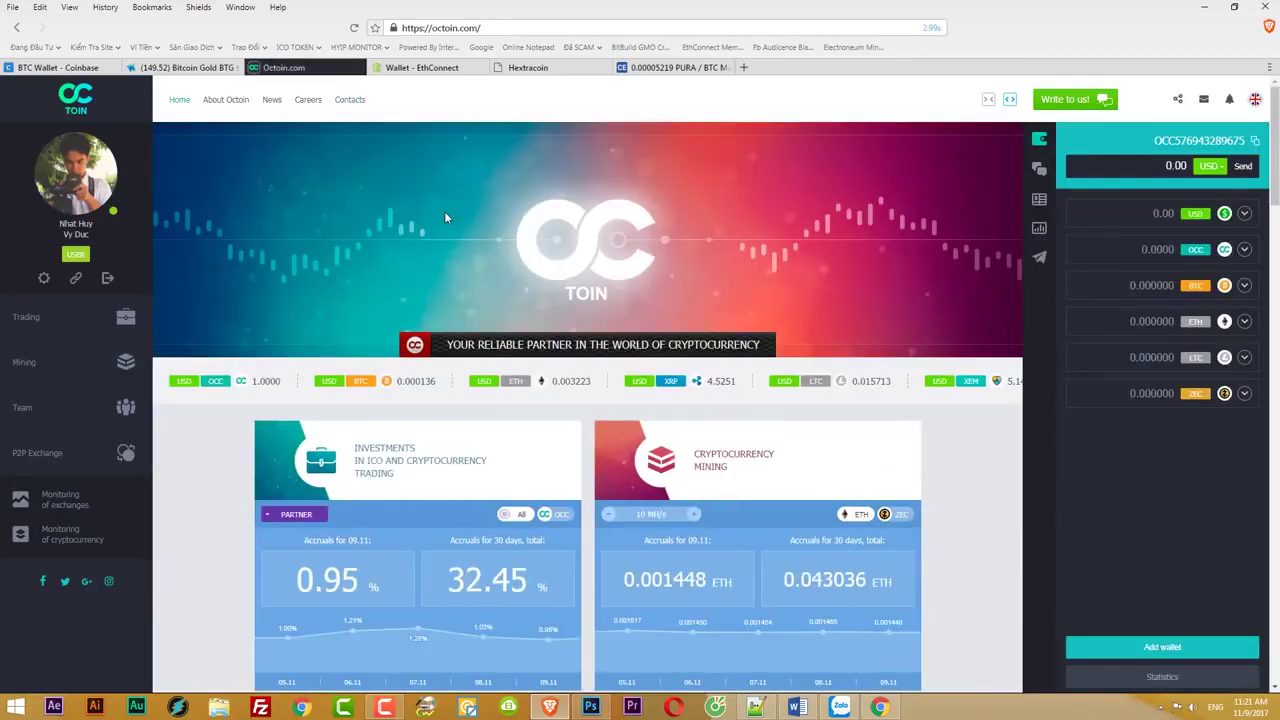
left_click(55, 323)
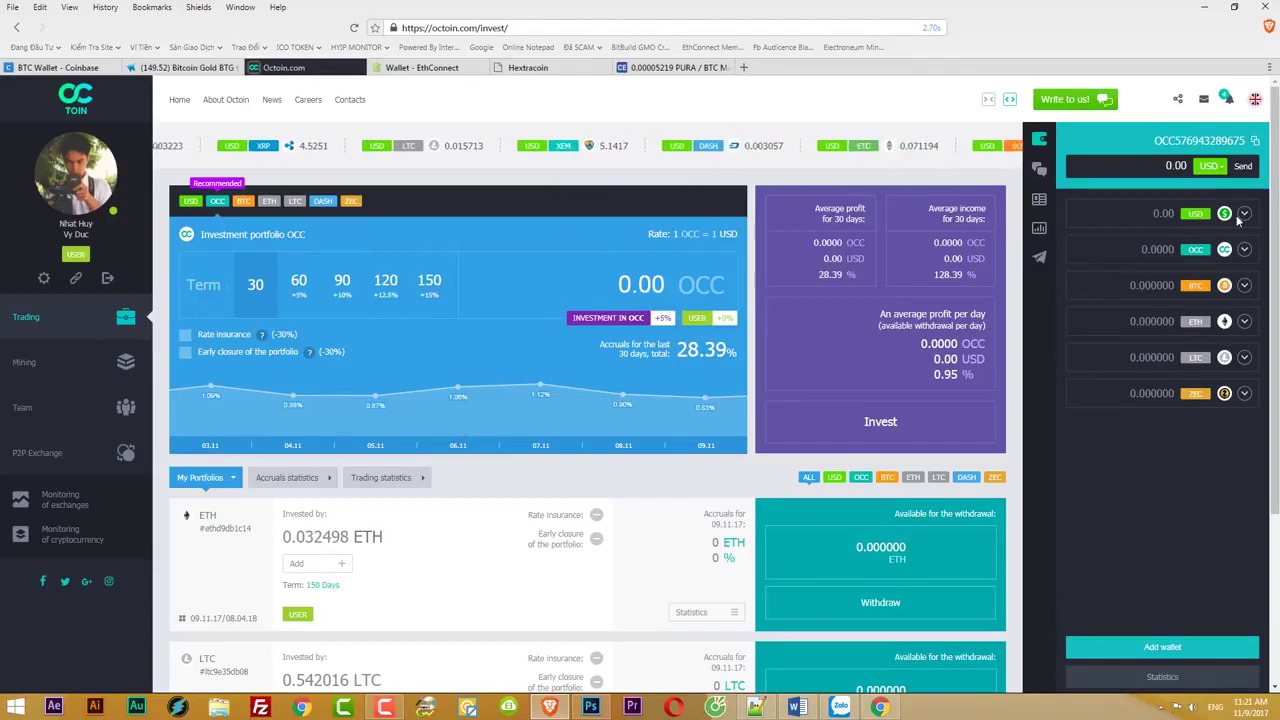
Step: Expand and collapse the USD wallet's replenish and withdraw options
left_click(1244, 215)
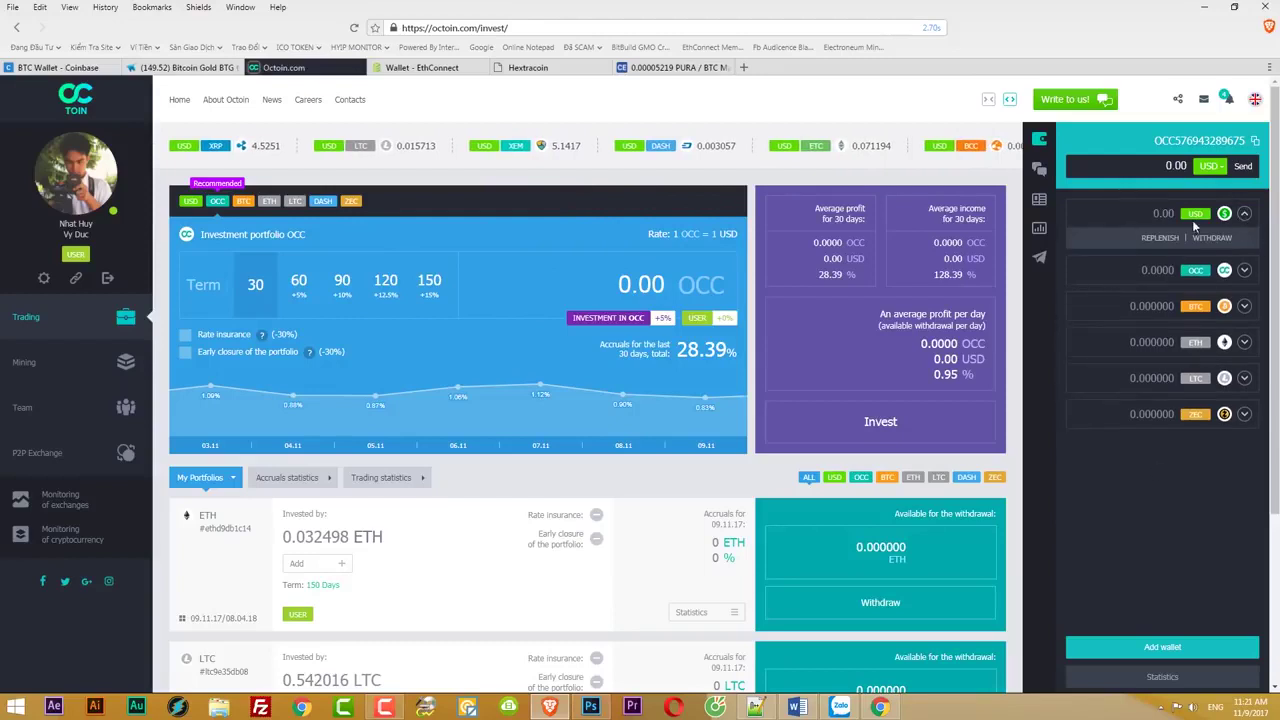
left_click(44, 328)
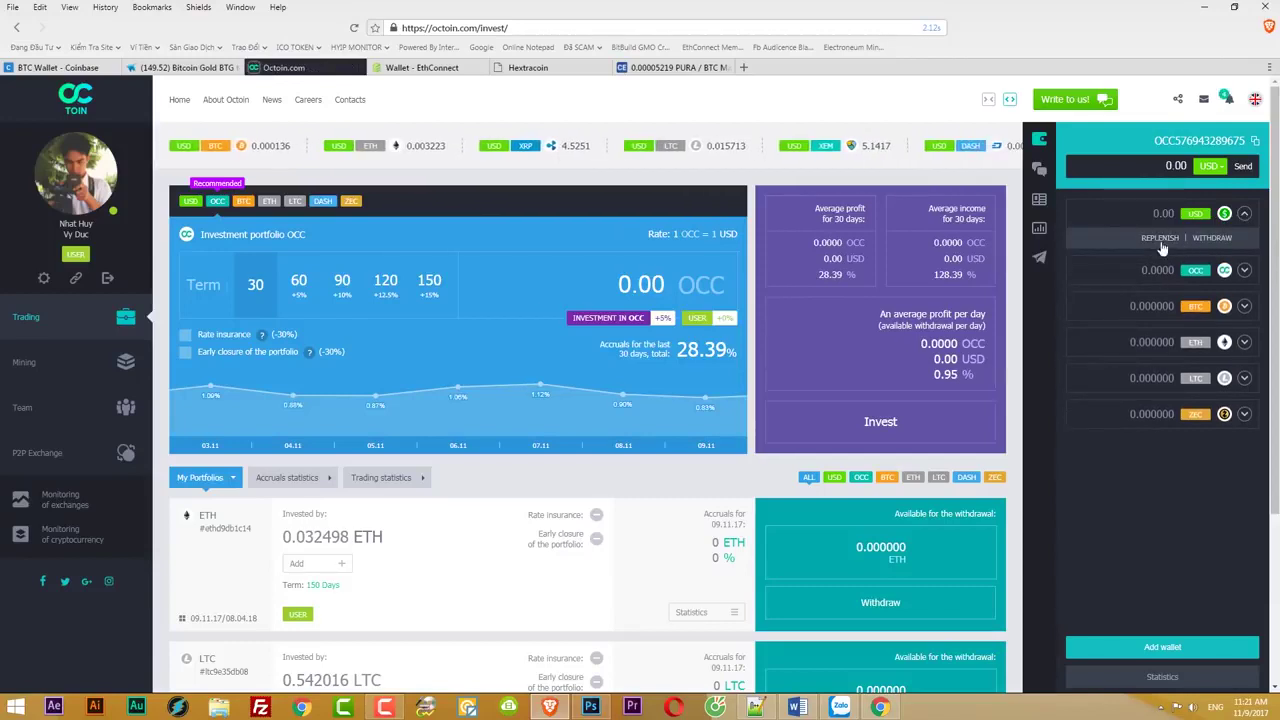
left_click(1243, 214)
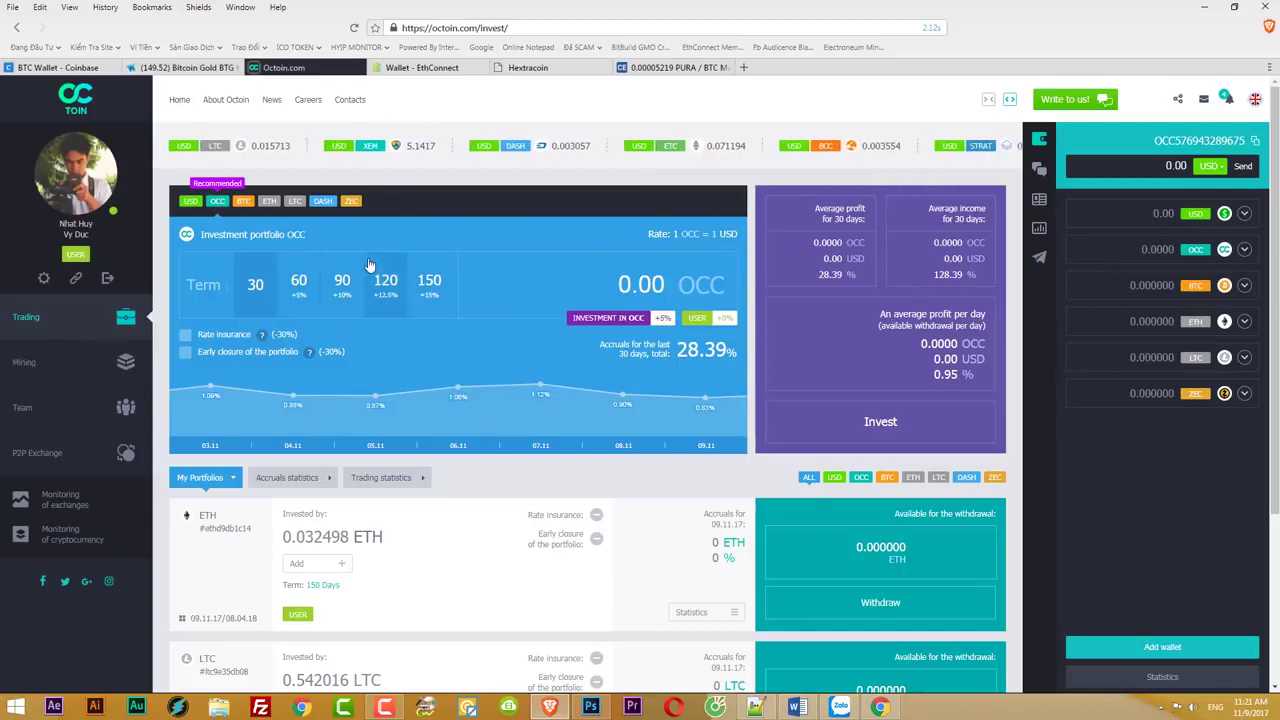
Step: Switch the portfolio calculator to BTC, showing 1 BTC = 7355.20 USD and 27.04% accruals
left_click(190, 204)
left_click(244, 203)
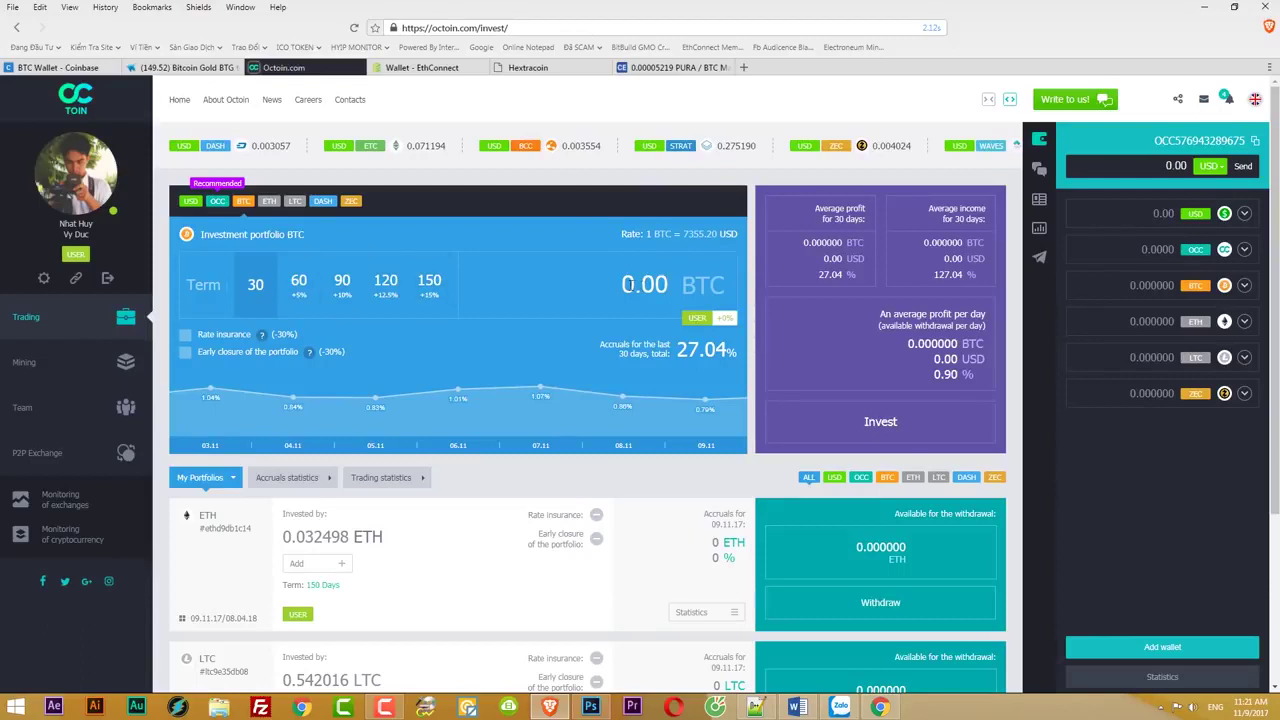
double_click(1187, 322)
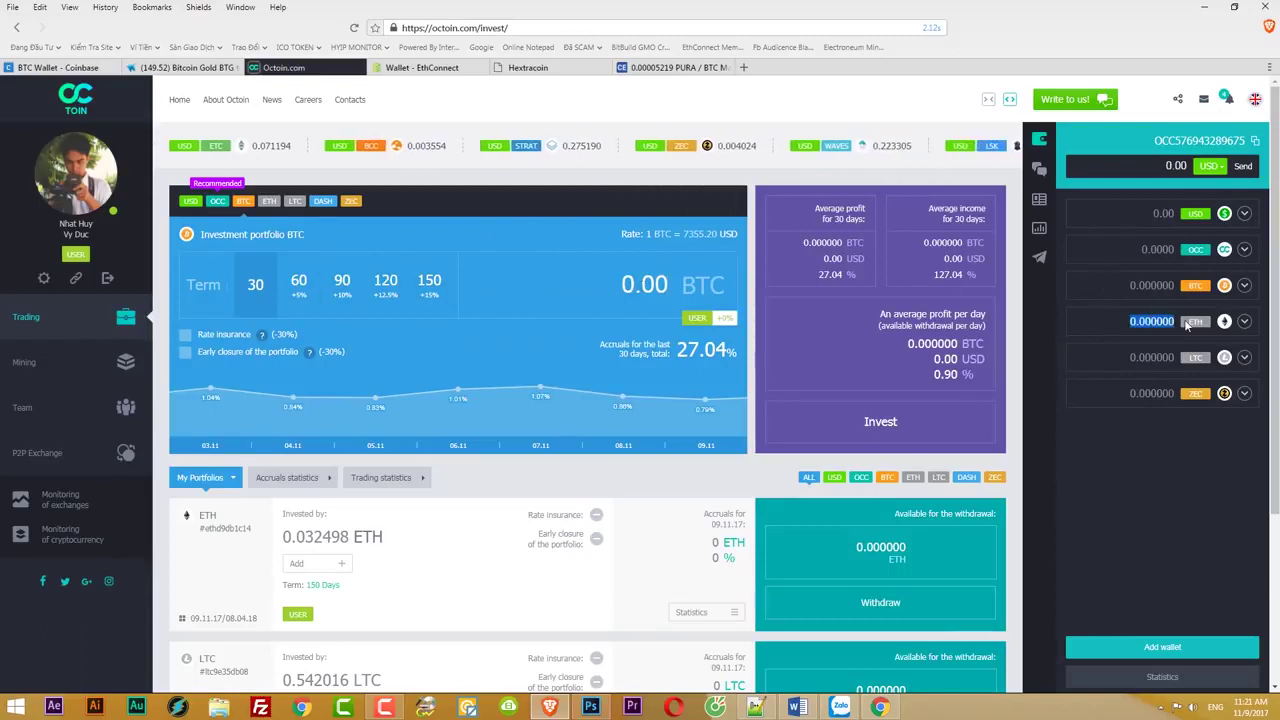
left_click(670, 296)
scroll(290, 460, "down", 1)
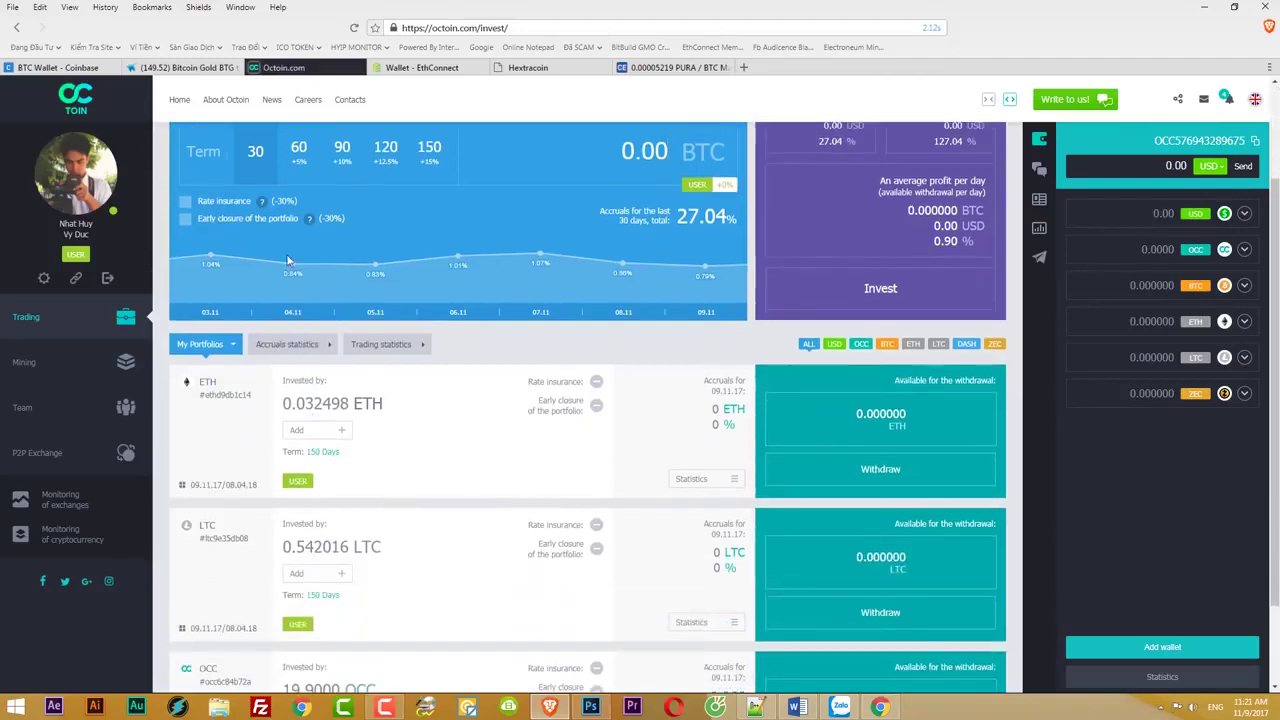
scroll(290, 261, "up", 1)
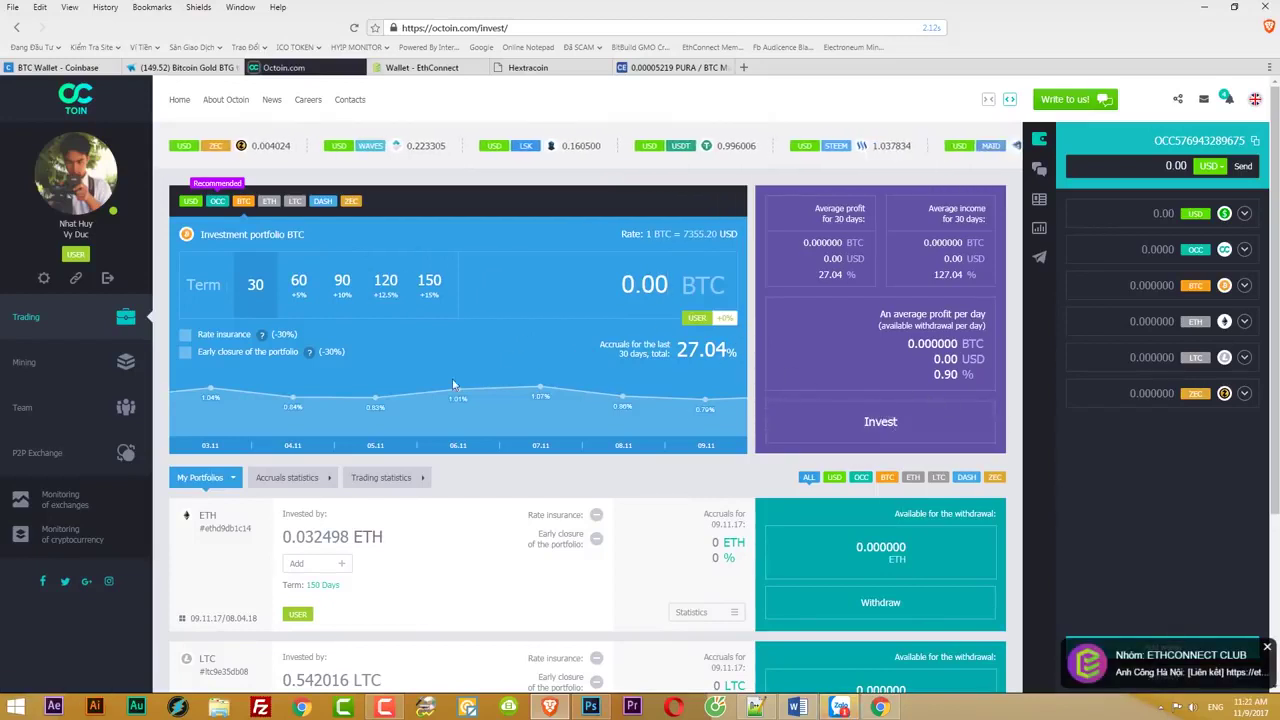
Step: Open the Mining page, then move on to the P2P Exchange page
left_click(56, 368)
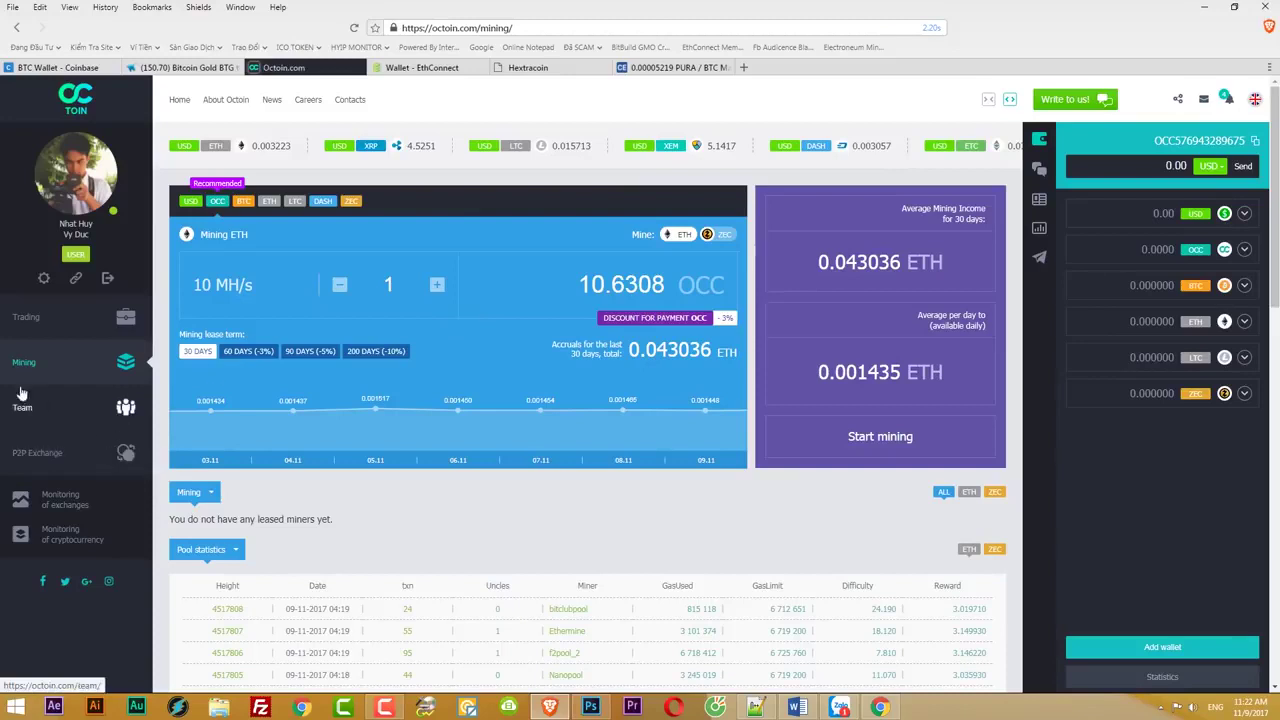
left_click(44, 458)
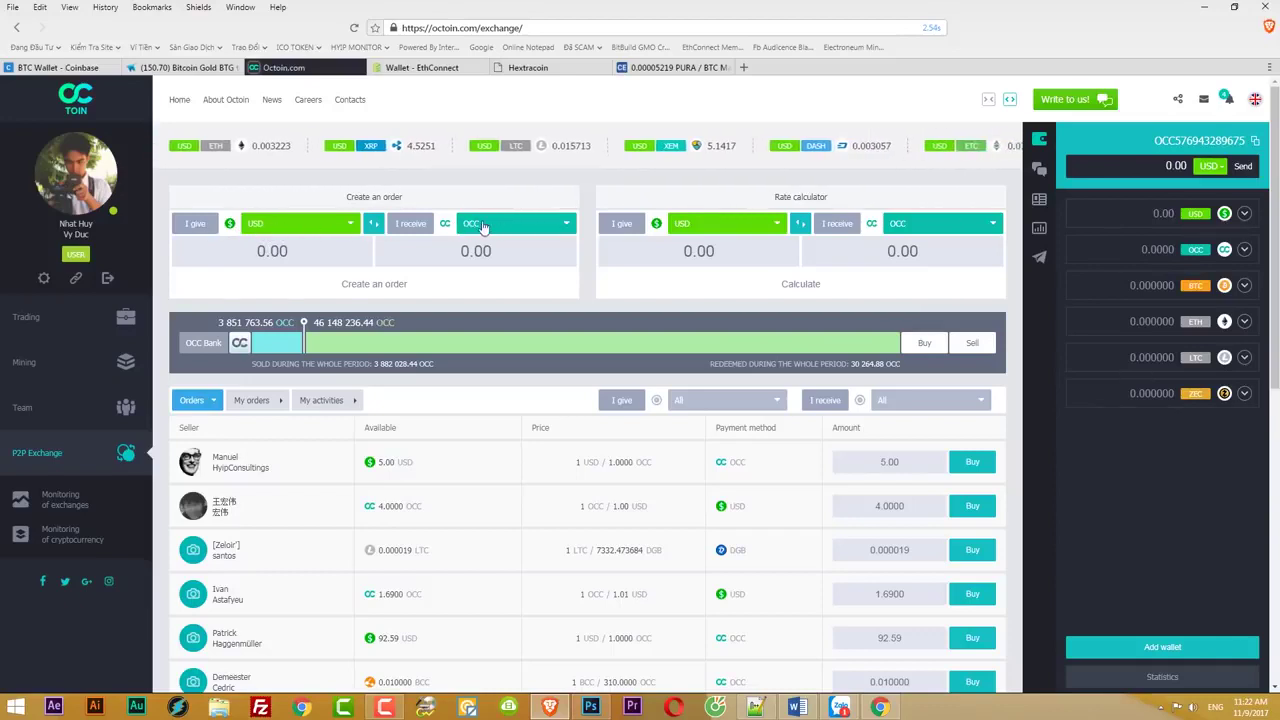
Step: Convert 100 USD into 100.0000 OCC in the rate calculator, then open exchange monitoring
left_click_drag(378, 197, 443, 200)
left_click_drag(784, 197, 741, 253)
left_click(741, 253)
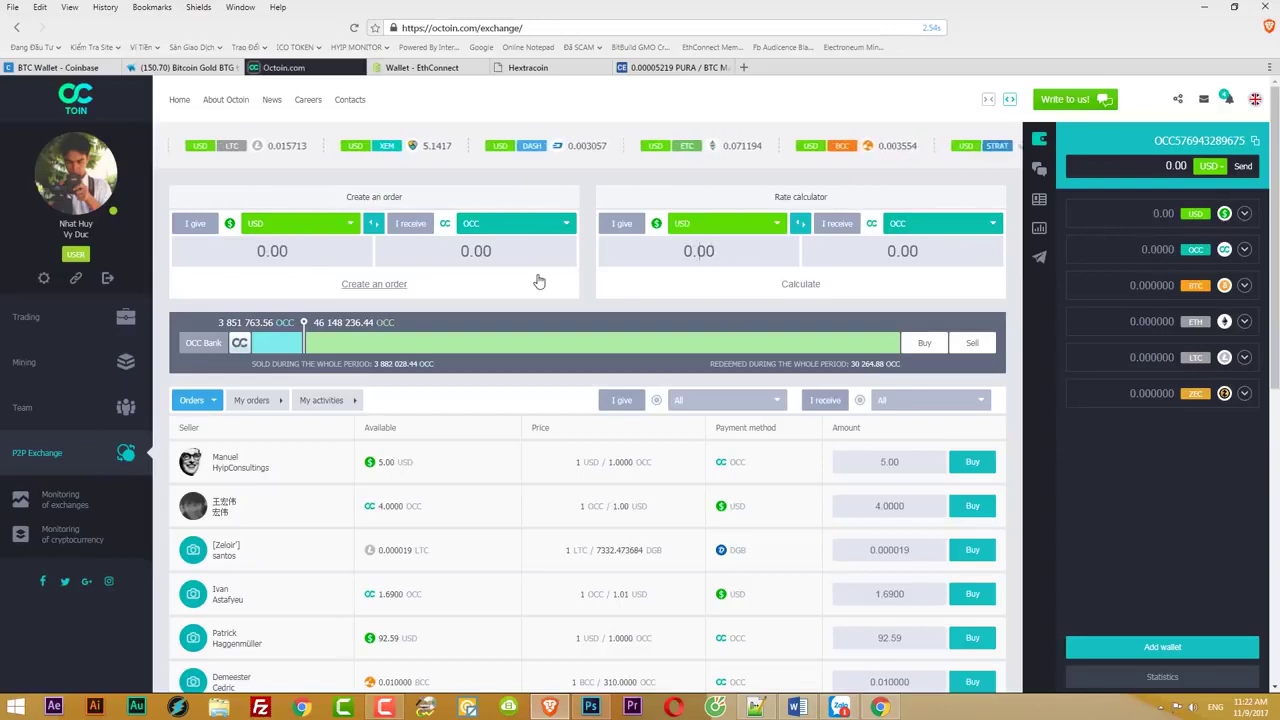
type("100")
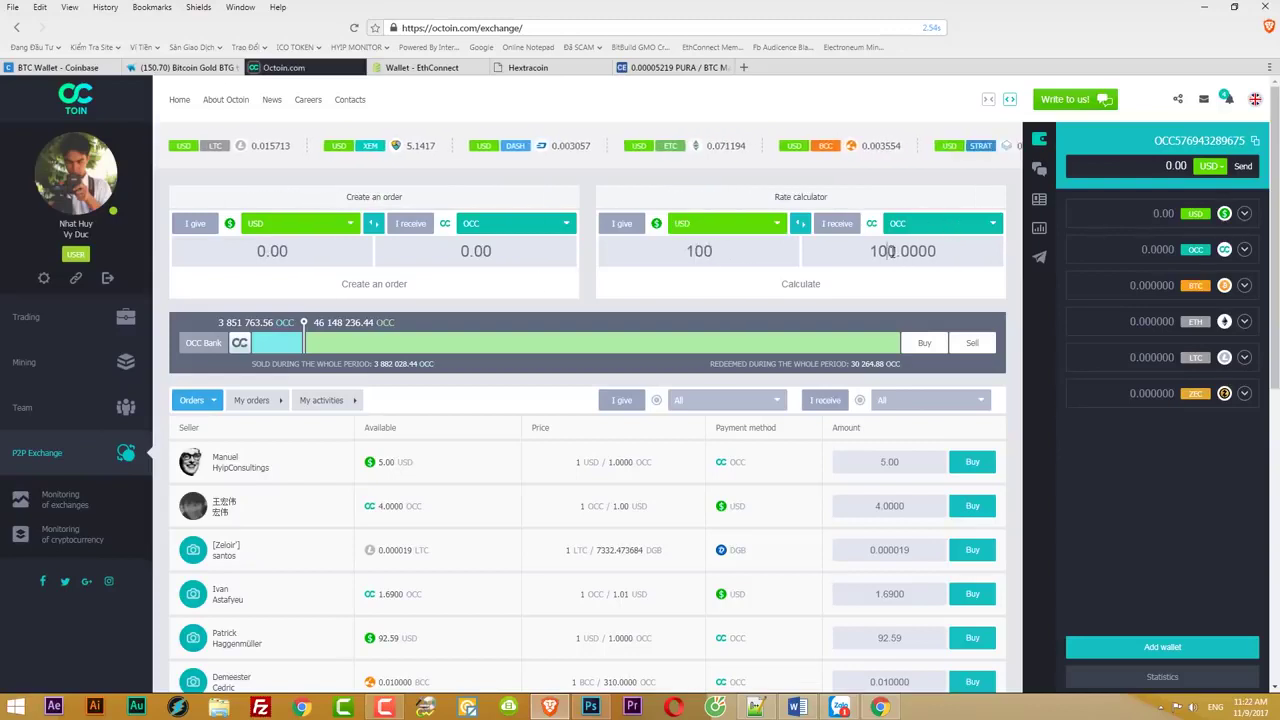
double_click(890, 251)
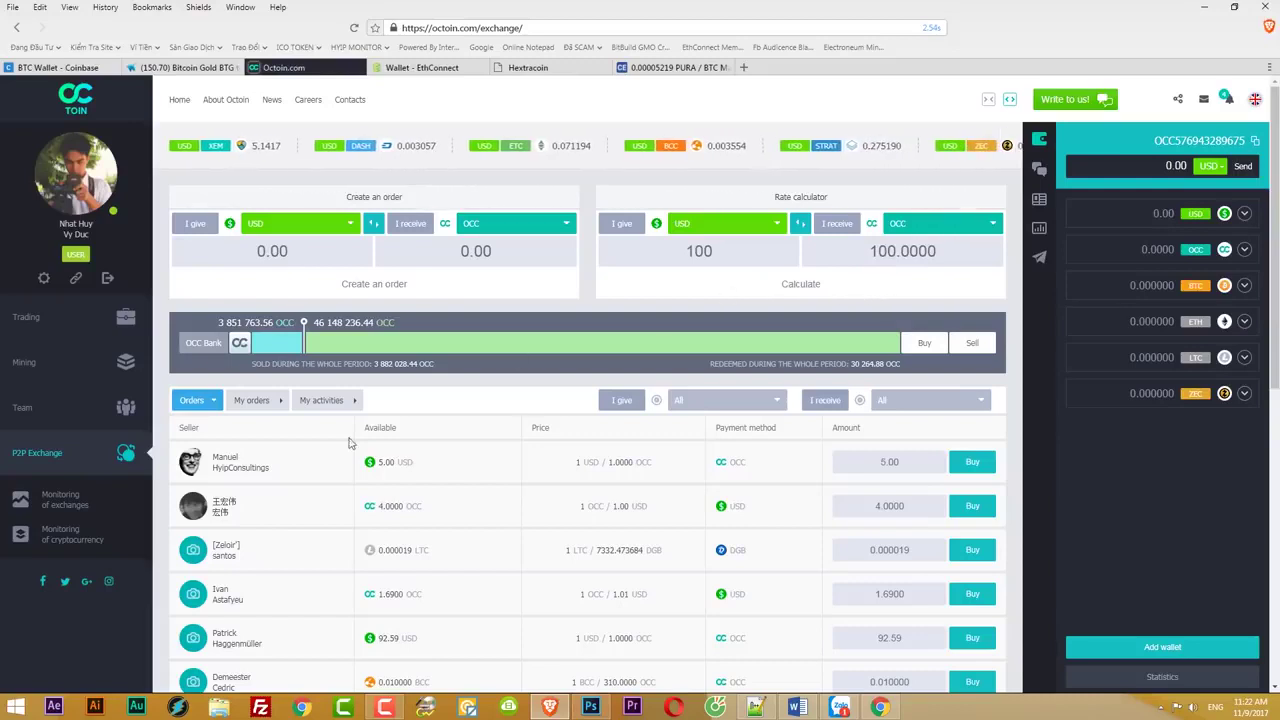
scroll(277, 455, "down", 3)
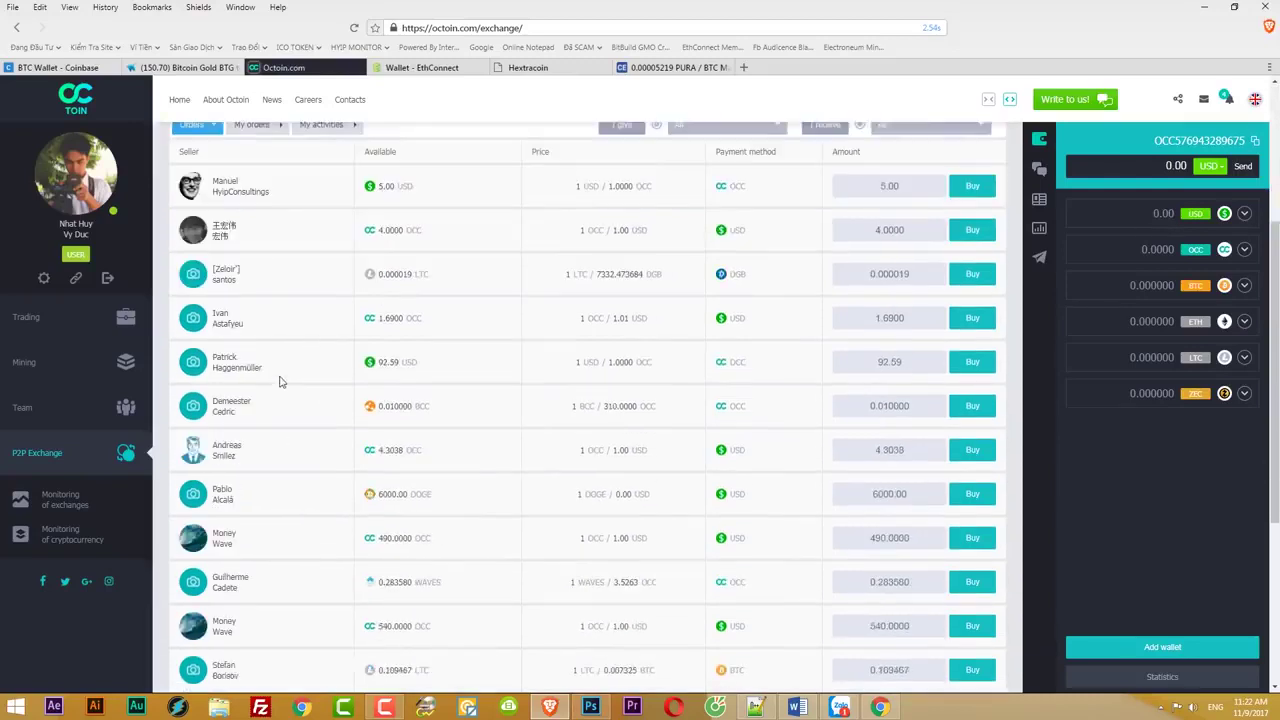
scroll(294, 500, "down", 3)
scroll(320, 386, "up", 6)
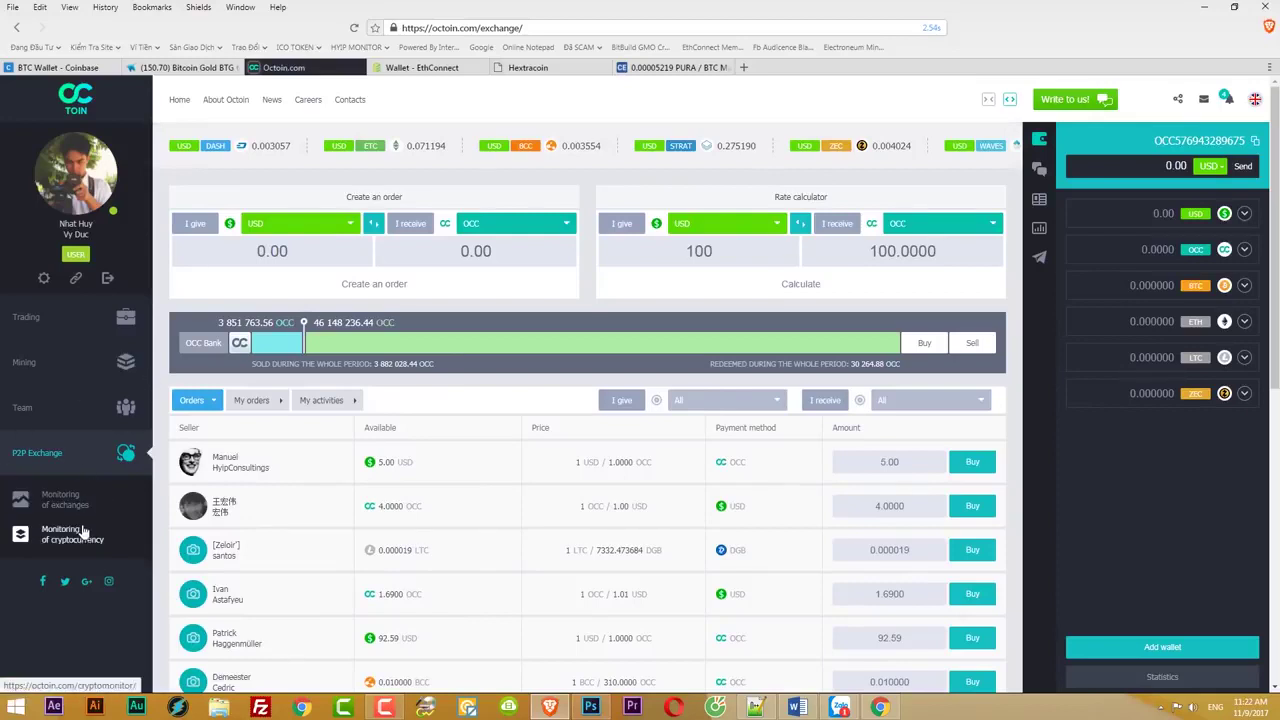
left_click(112, 539)
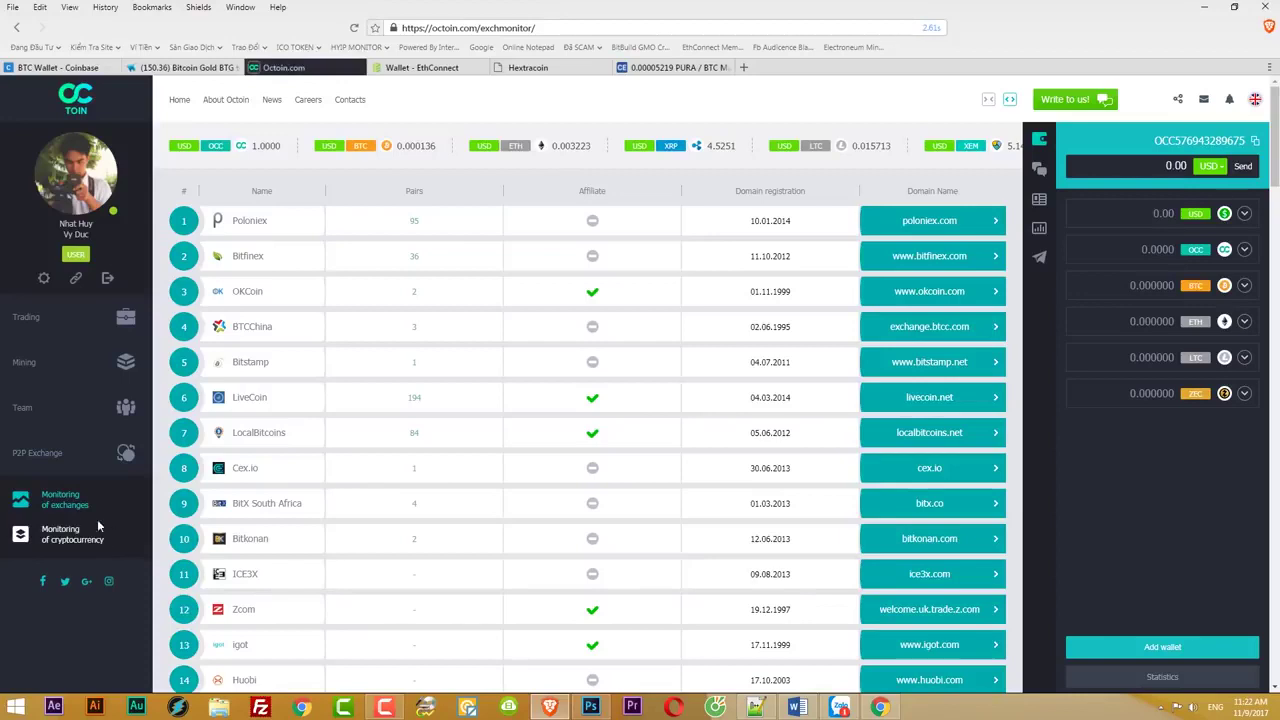
Step: Scroll through the 100-exchange monitoring list, then open the cryptocurrency monitoring table
left_click(61, 503)
scroll(810, 323, "down", 17)
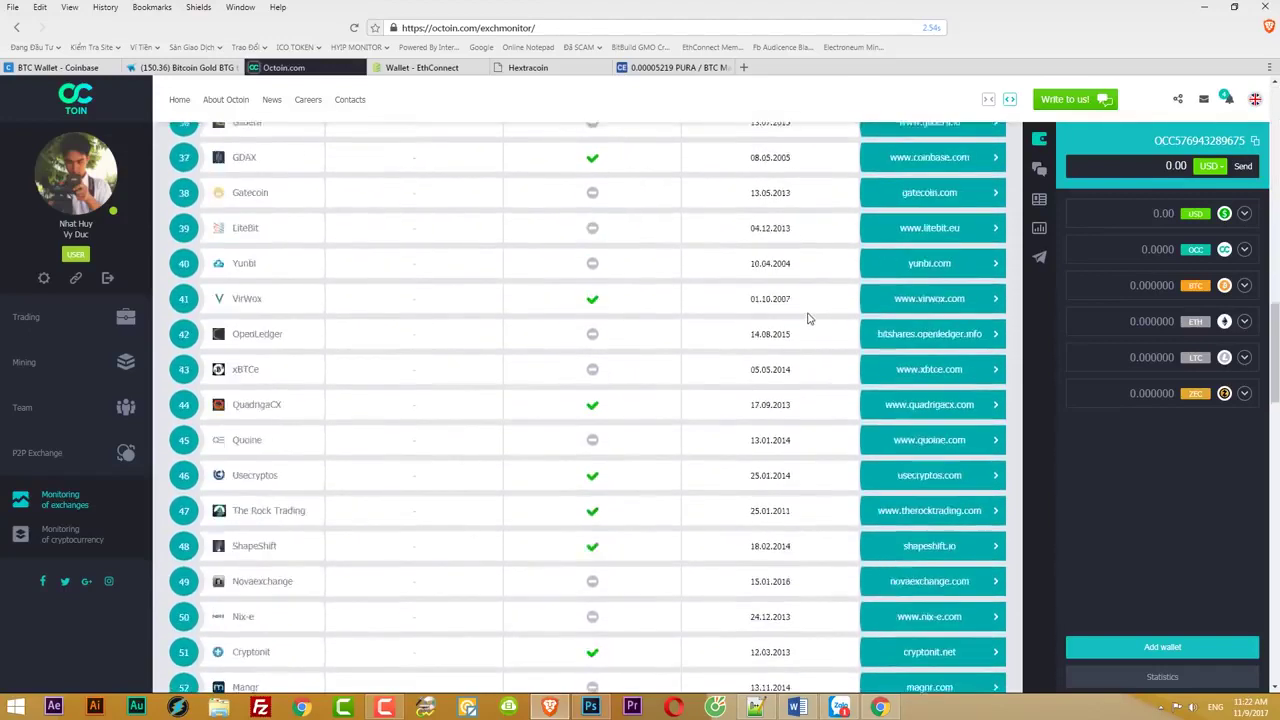
scroll(790, 300, "down", 12)
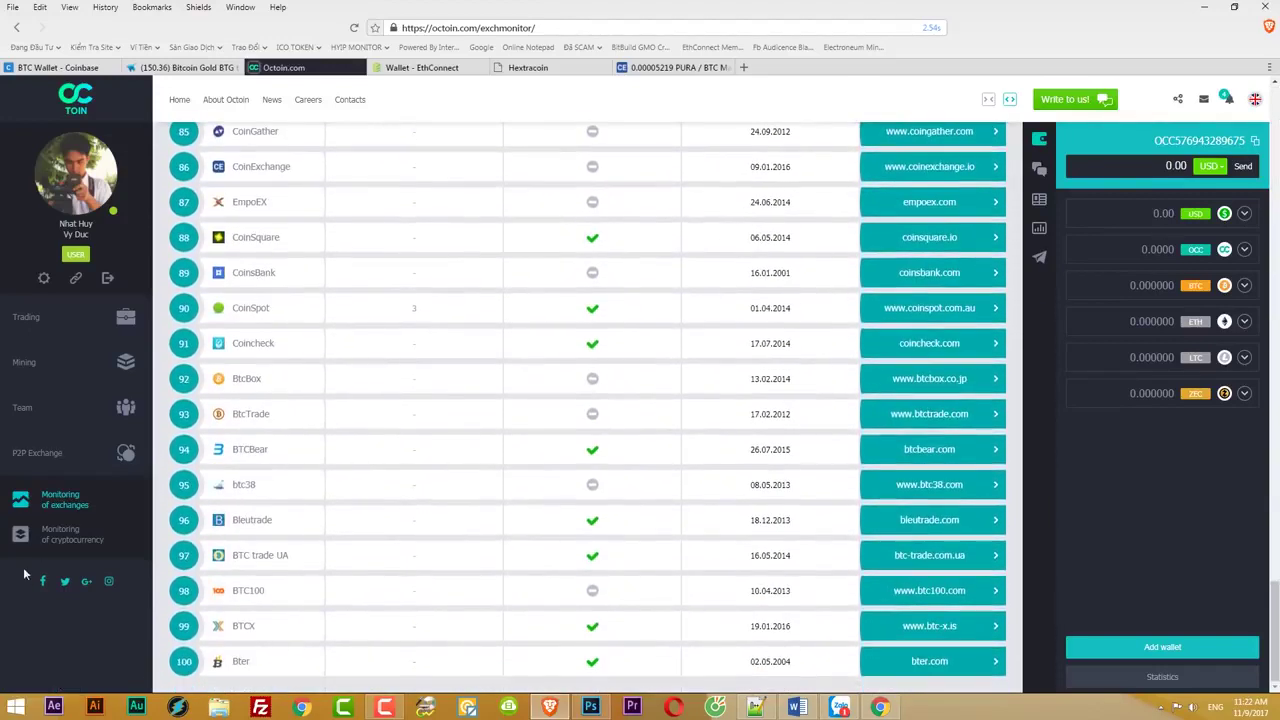
left_click(82, 540)
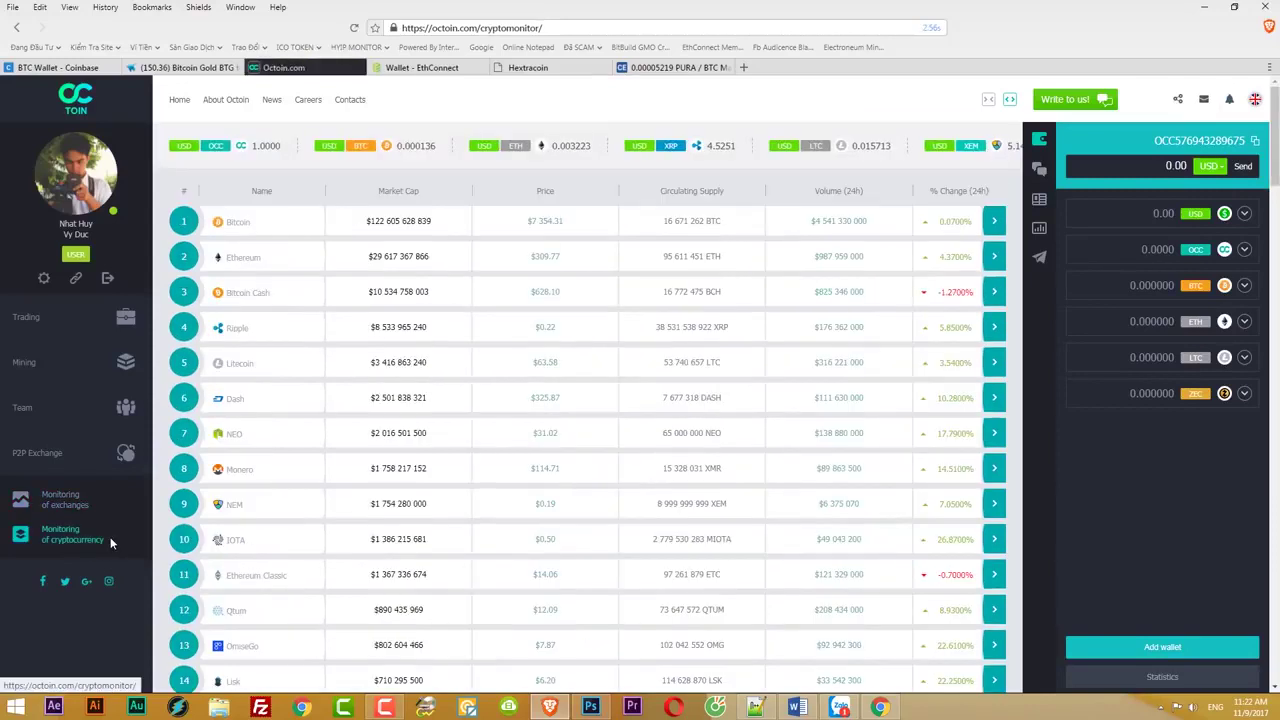
Step: Browse the cryptocurrency ranking, then reload so the BTC wallet shows 0.024457
scroll(585, 490, "down", 20)
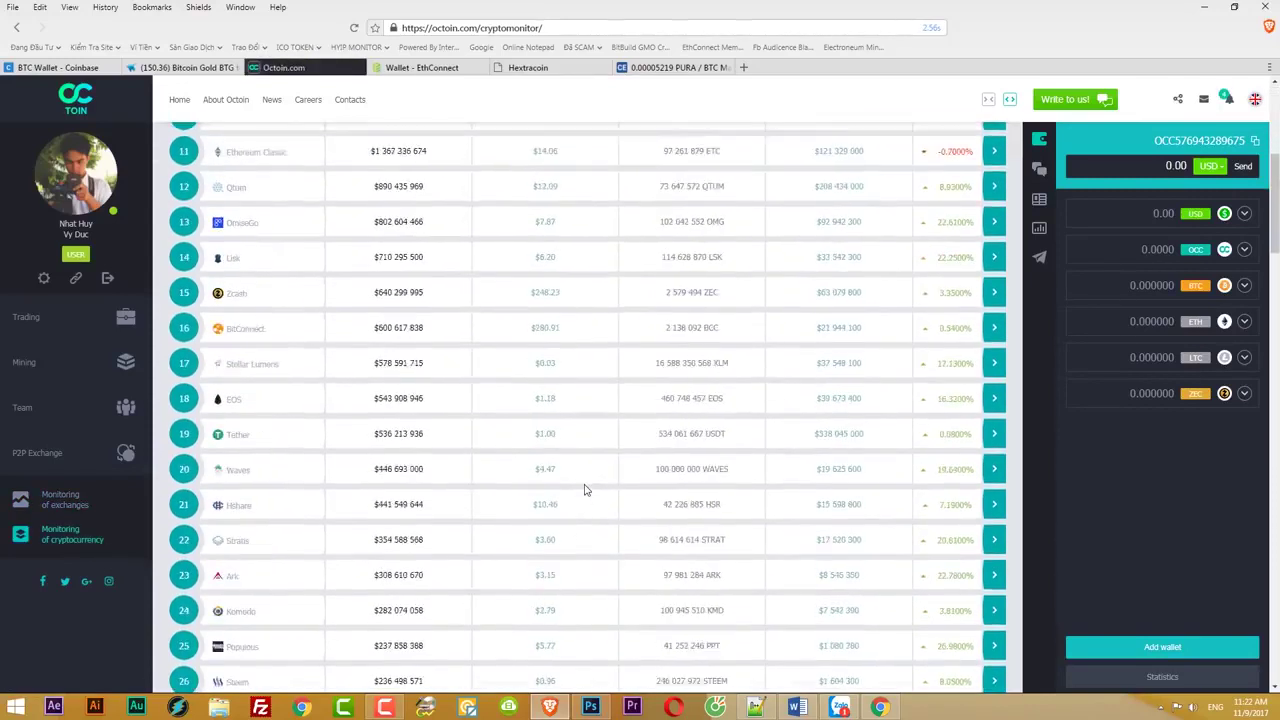
scroll(544, 493, "down", 4)
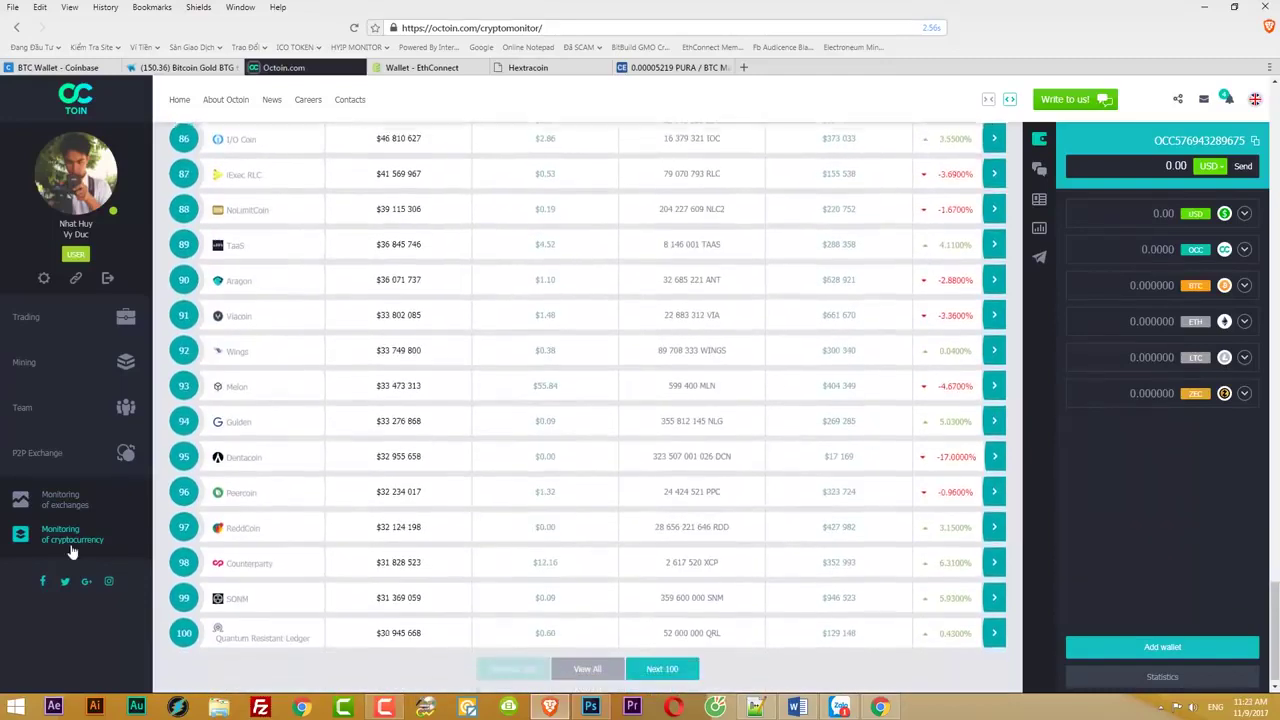
scroll(450, 460, "up", 8)
scroll(440, 490, "up", 10)
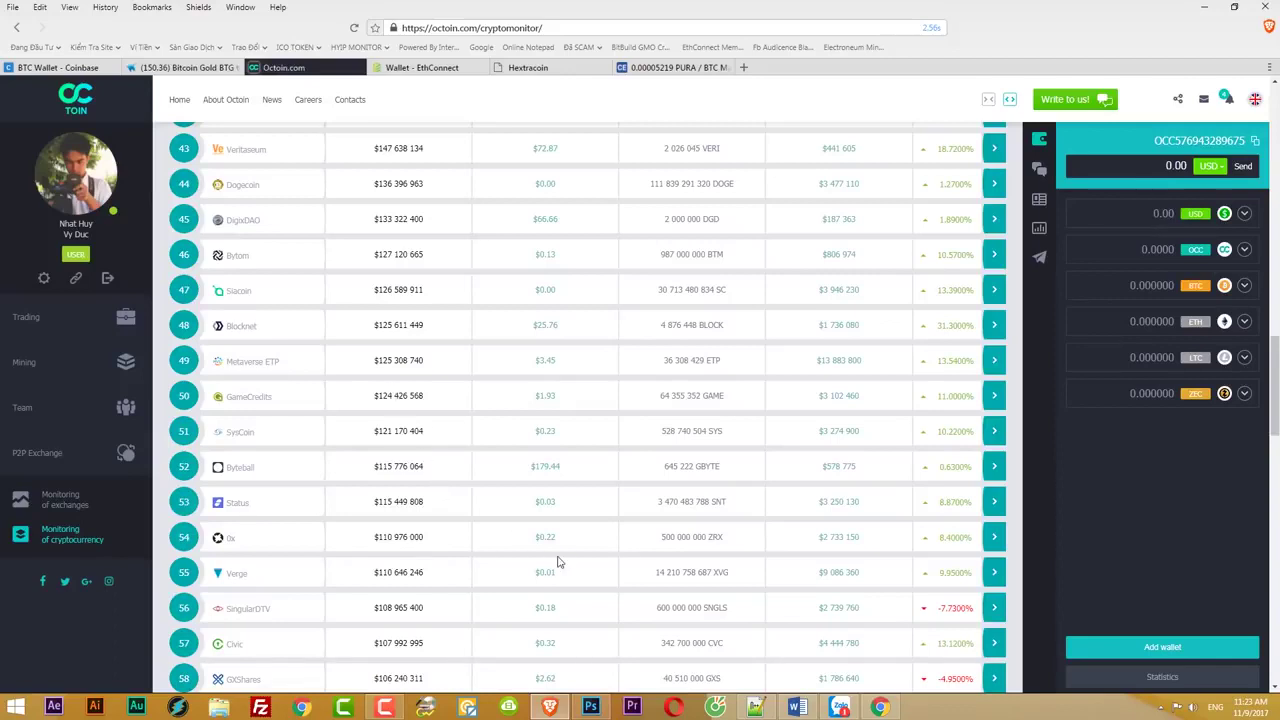
scroll(558, 562, "up", 5)
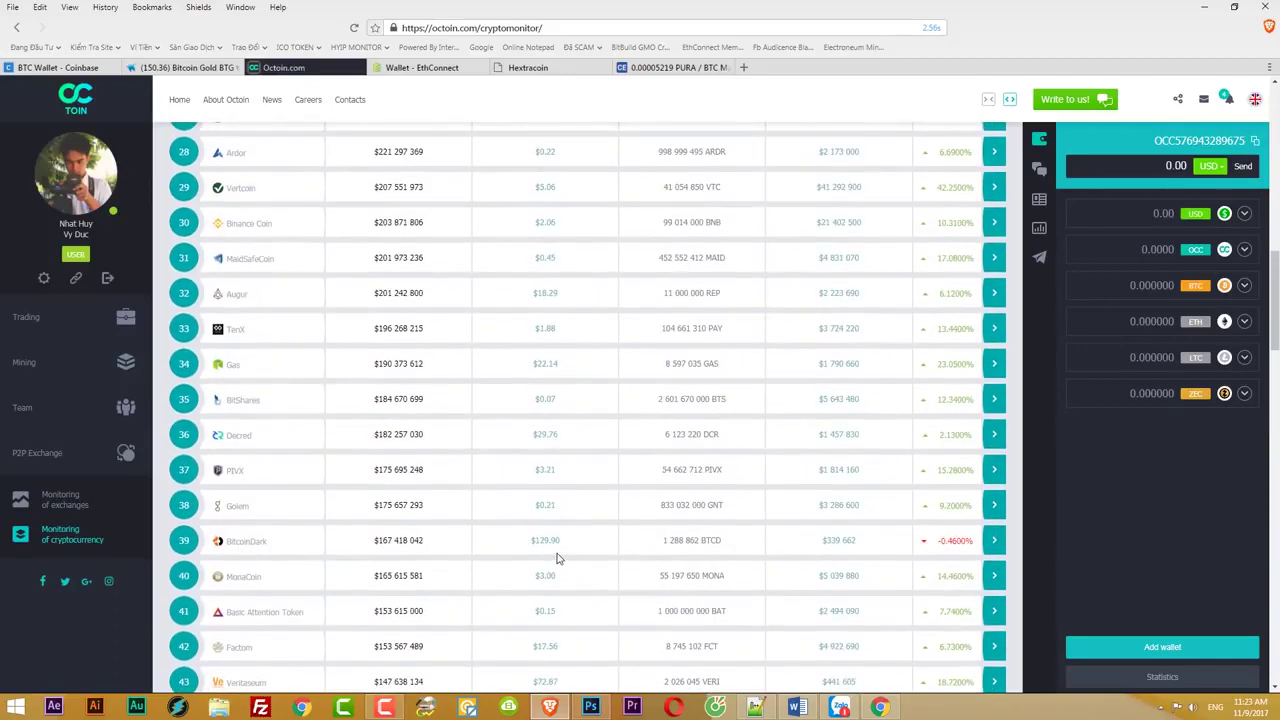
scroll(558, 556, "up", 3)
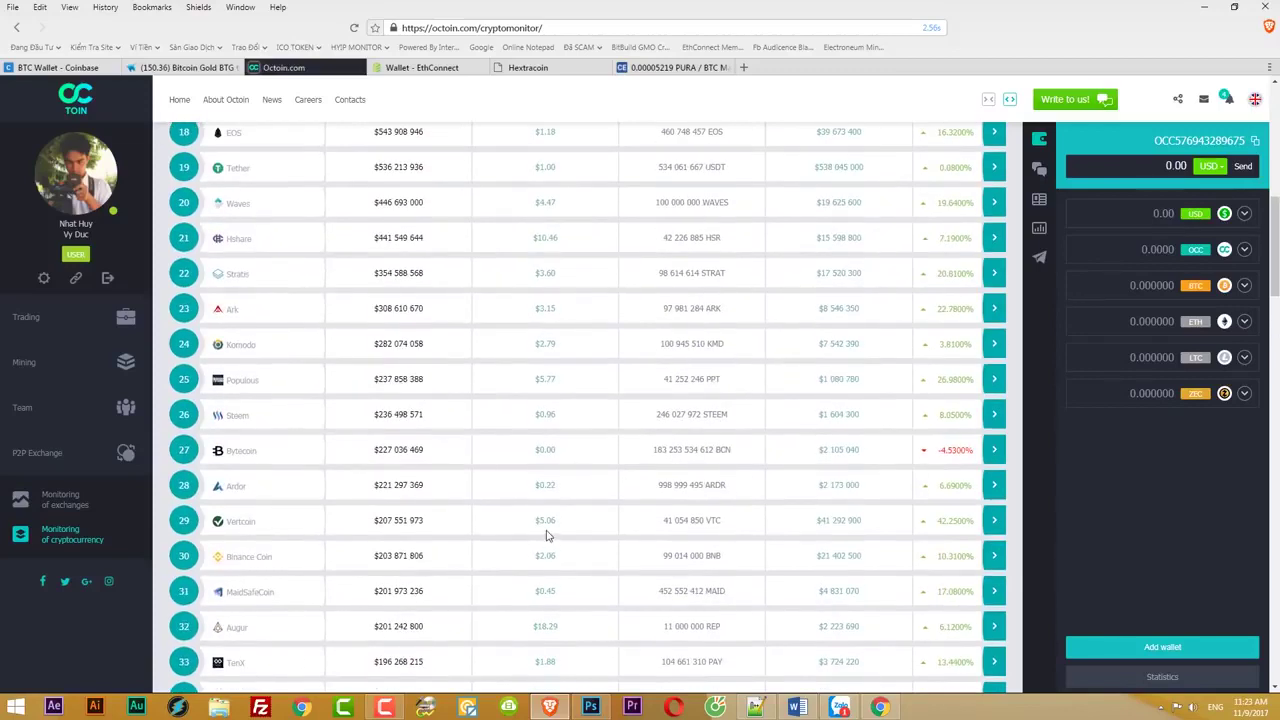
scroll(546, 535, "up", 6)
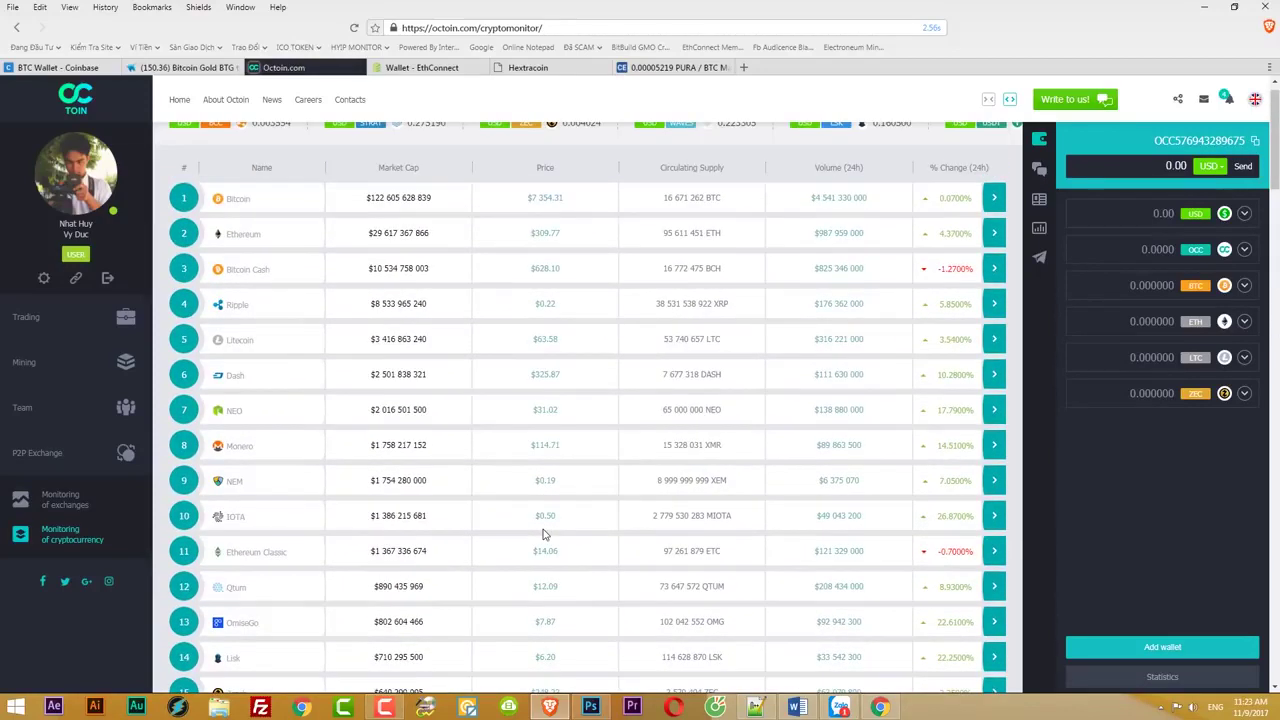
scroll(430, 535, "up", 1)
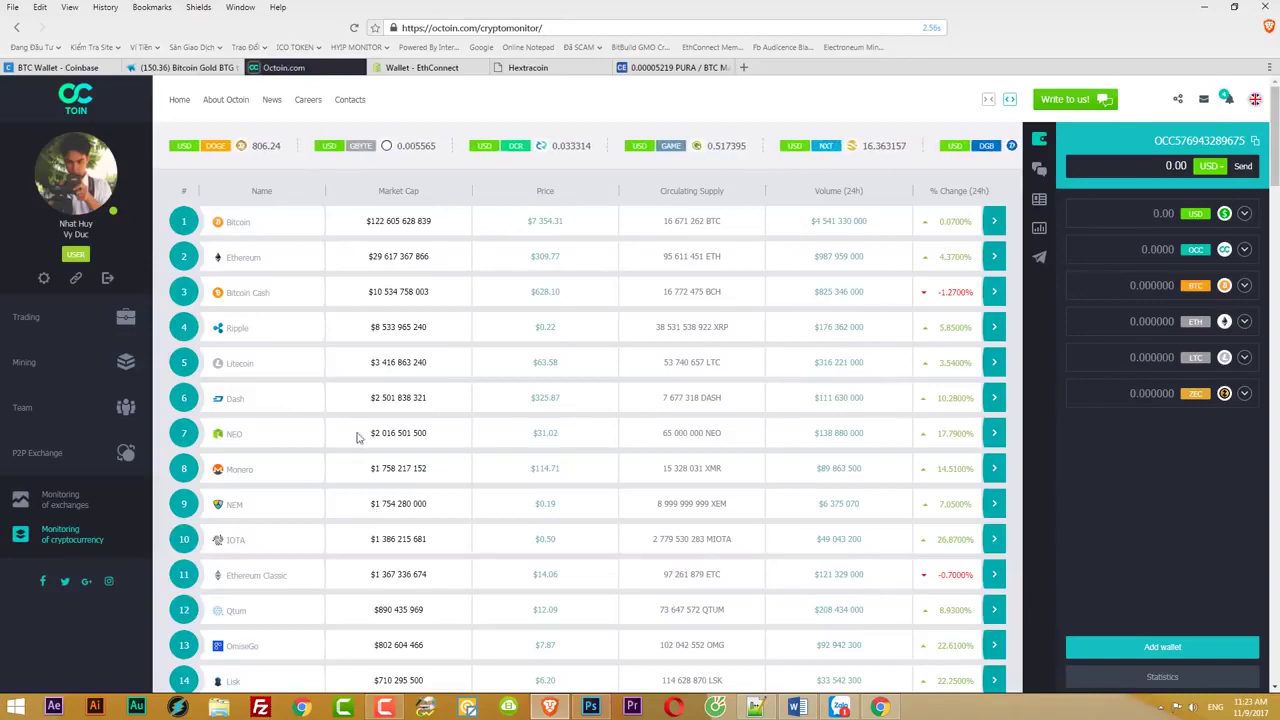
left_click(354, 27)
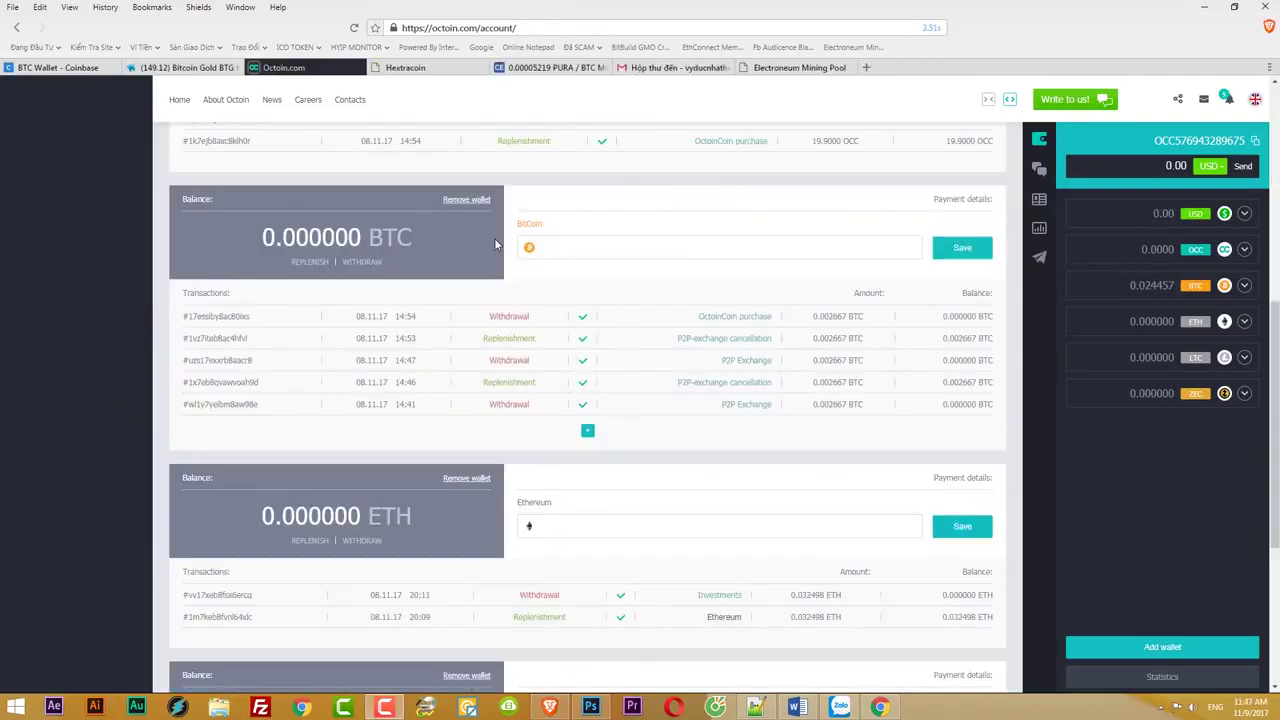
Step: Inspect the pending 0.02518759 BTC sent transaction in Coinbase, then go back to Octoin
left_click(45, 68)
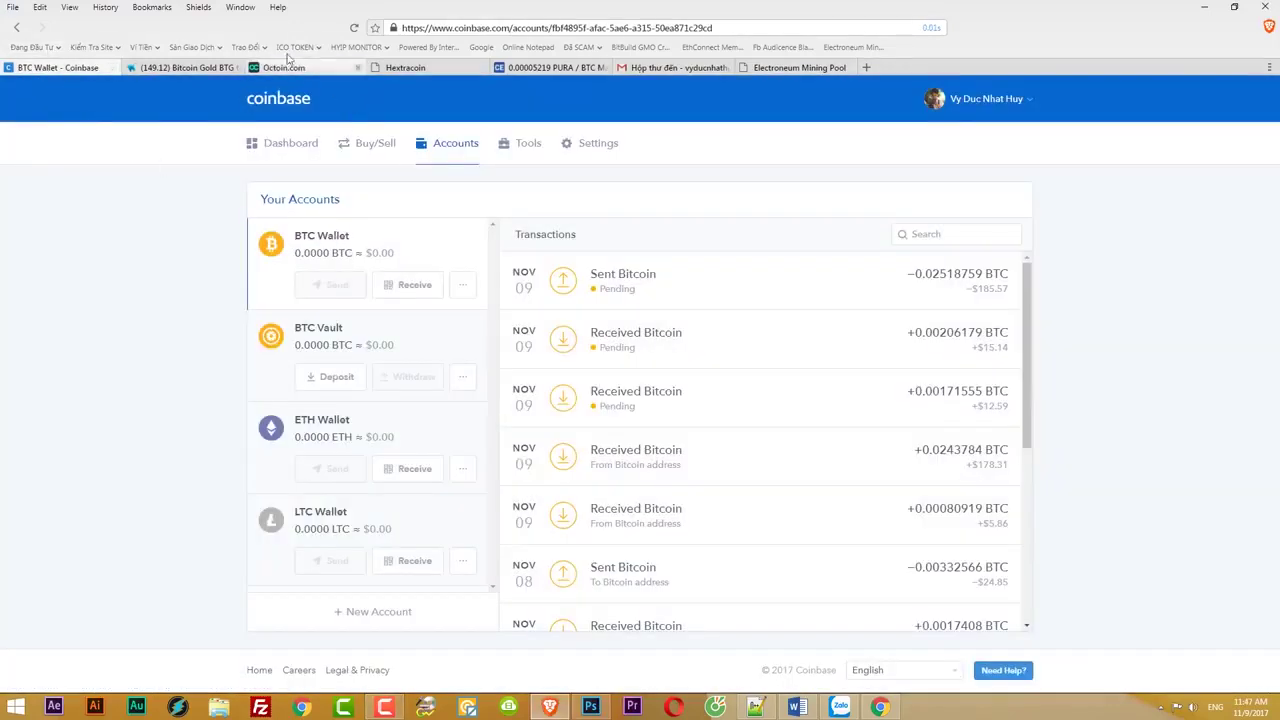
left_click(353, 27)
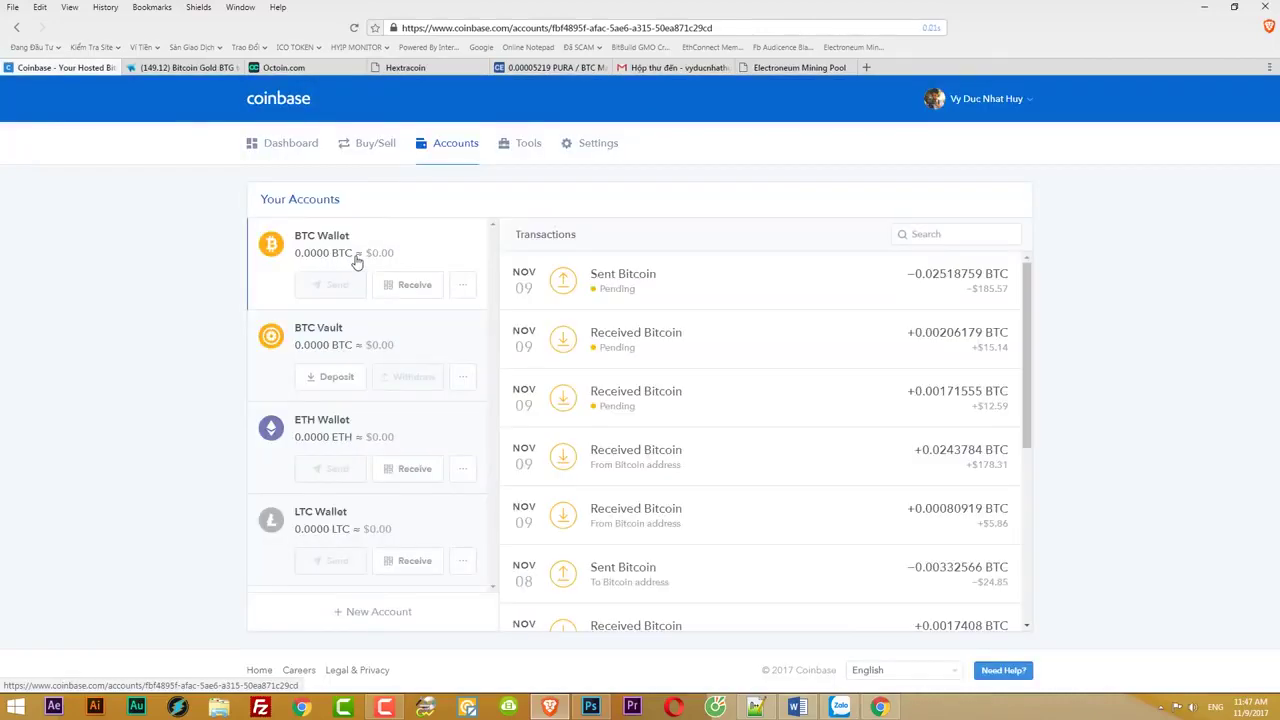
left_click(540, 293)
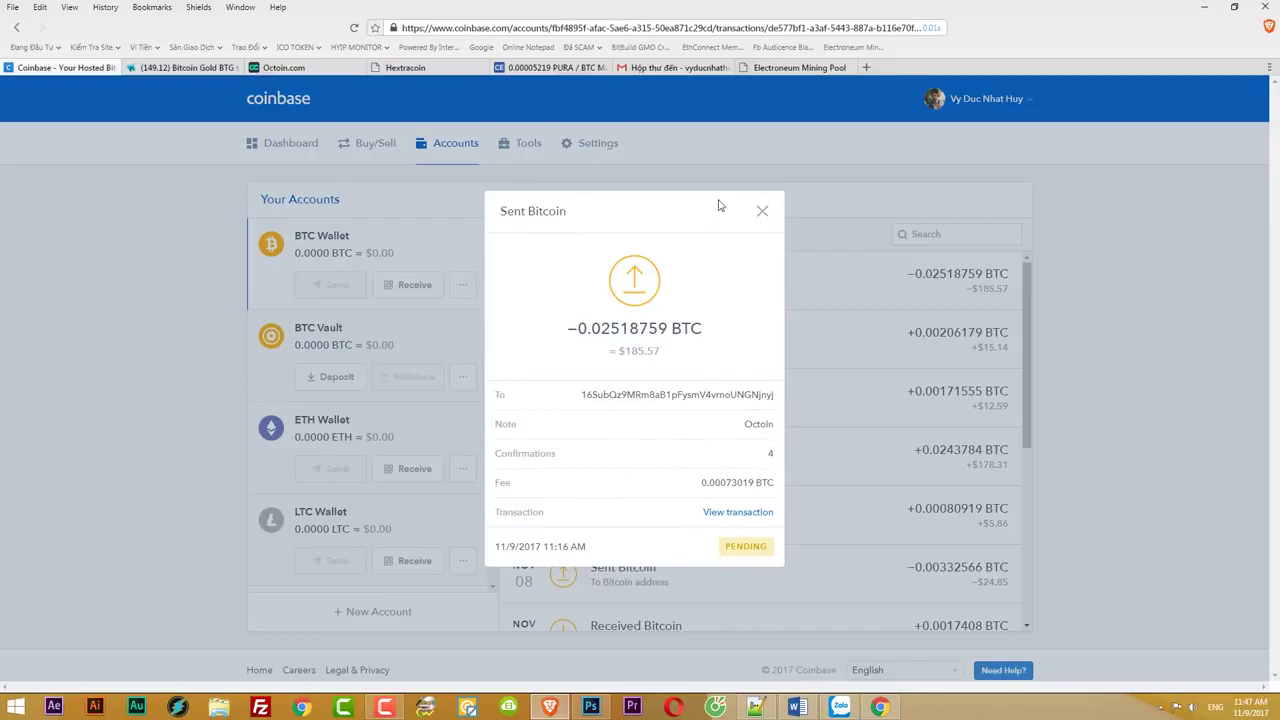
left_click(761, 211)
left_click(278, 68)
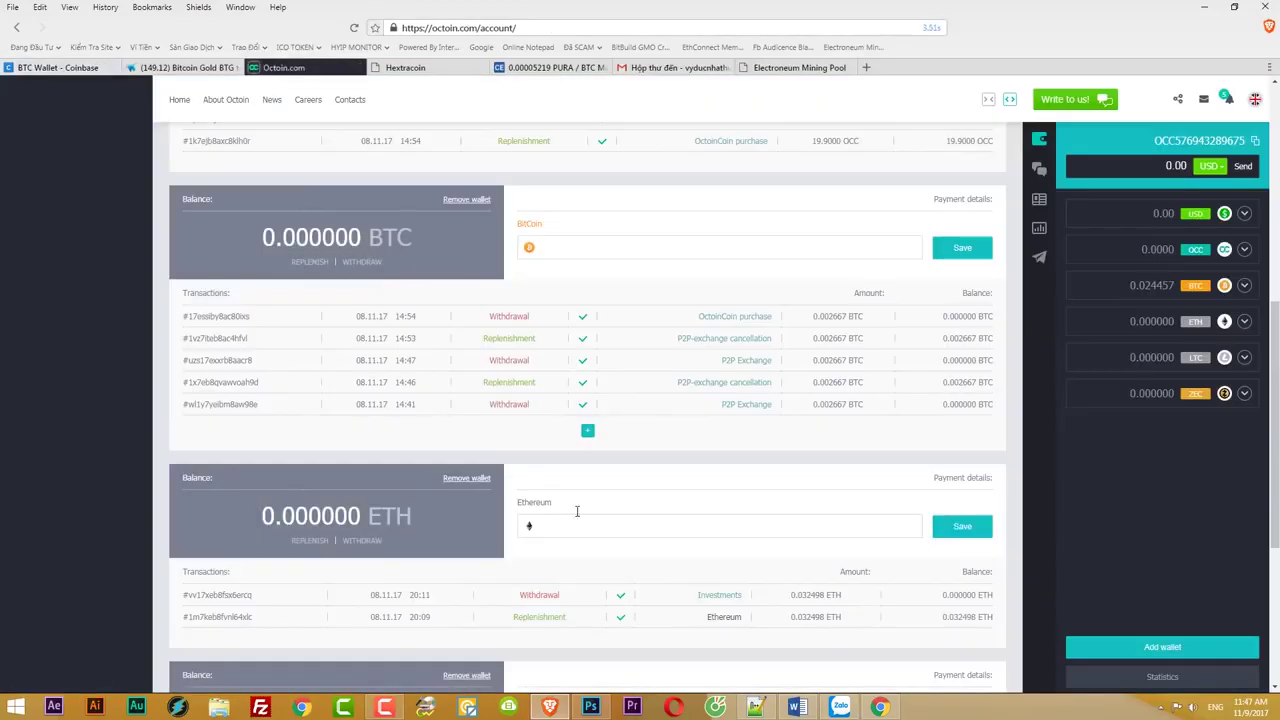
Step: Select the received 0.024457 BTC balance in the side panel, then scroll back to the top
left_click_drag(1128, 285, 1177, 286)
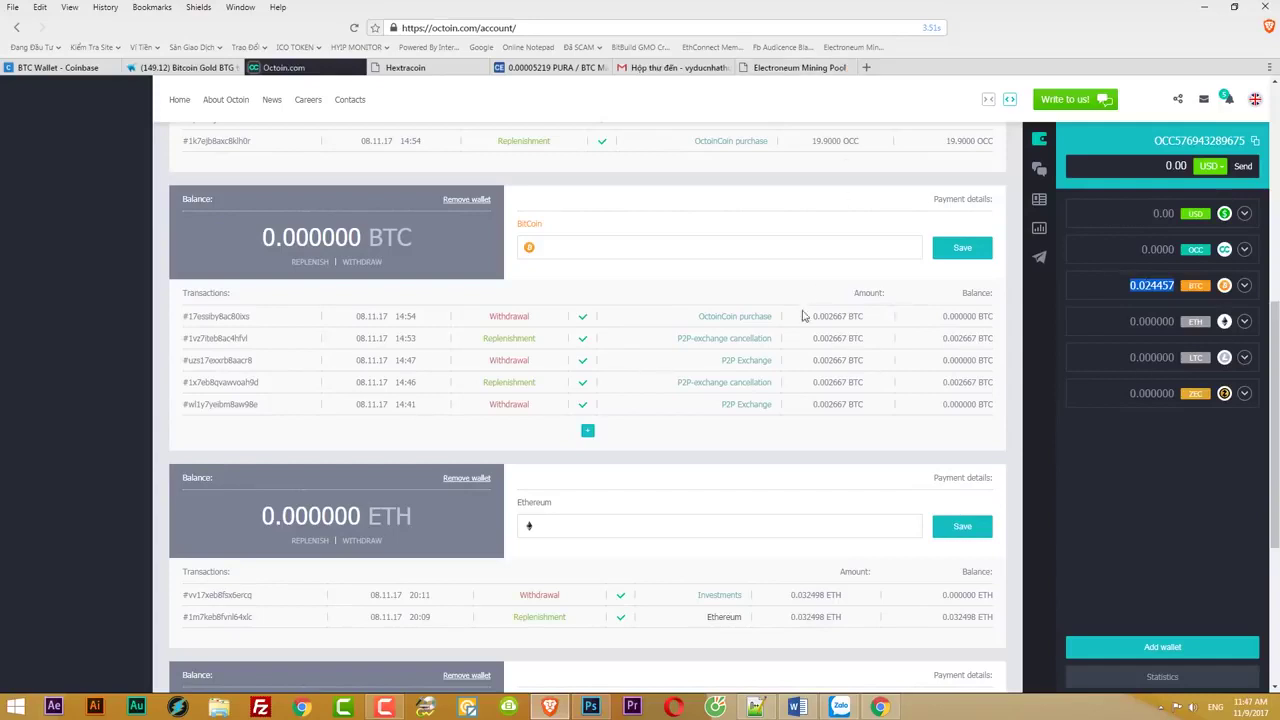
left_click(754, 287)
scroll(754, 287, "up", 3)
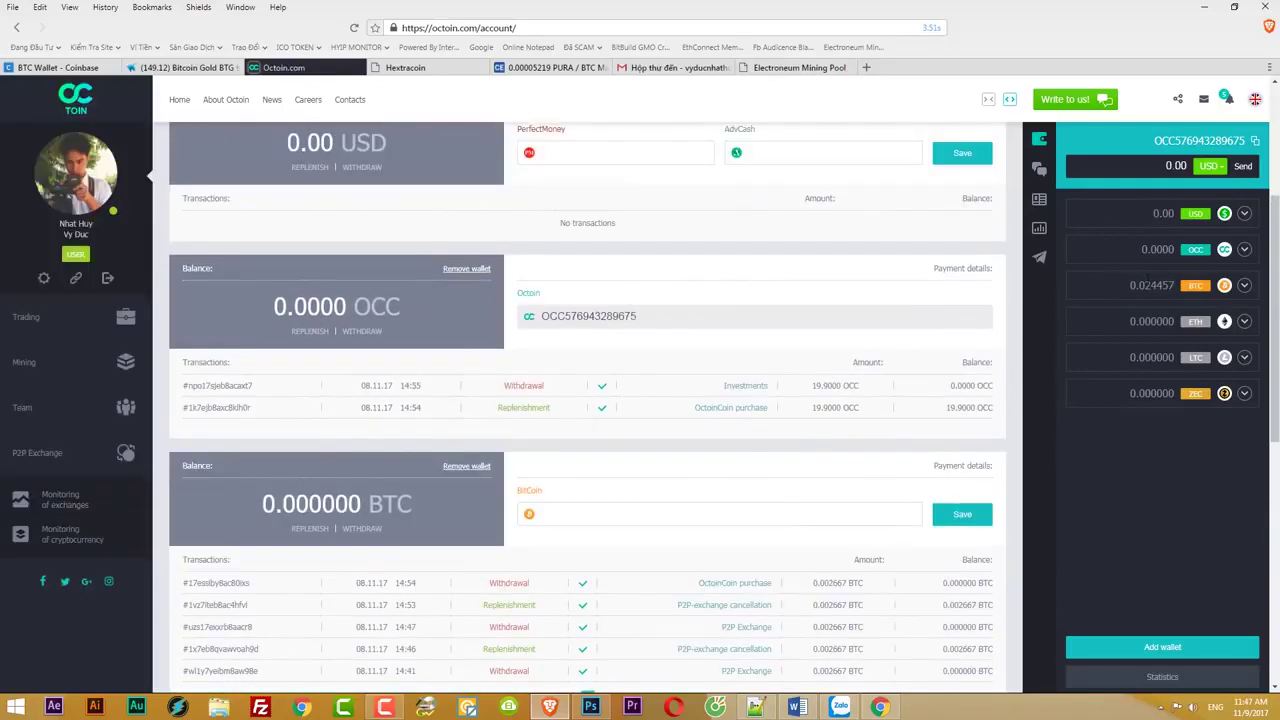
scroll(691, 292, "up", 1)
scroll(691, 292, "up", 1)
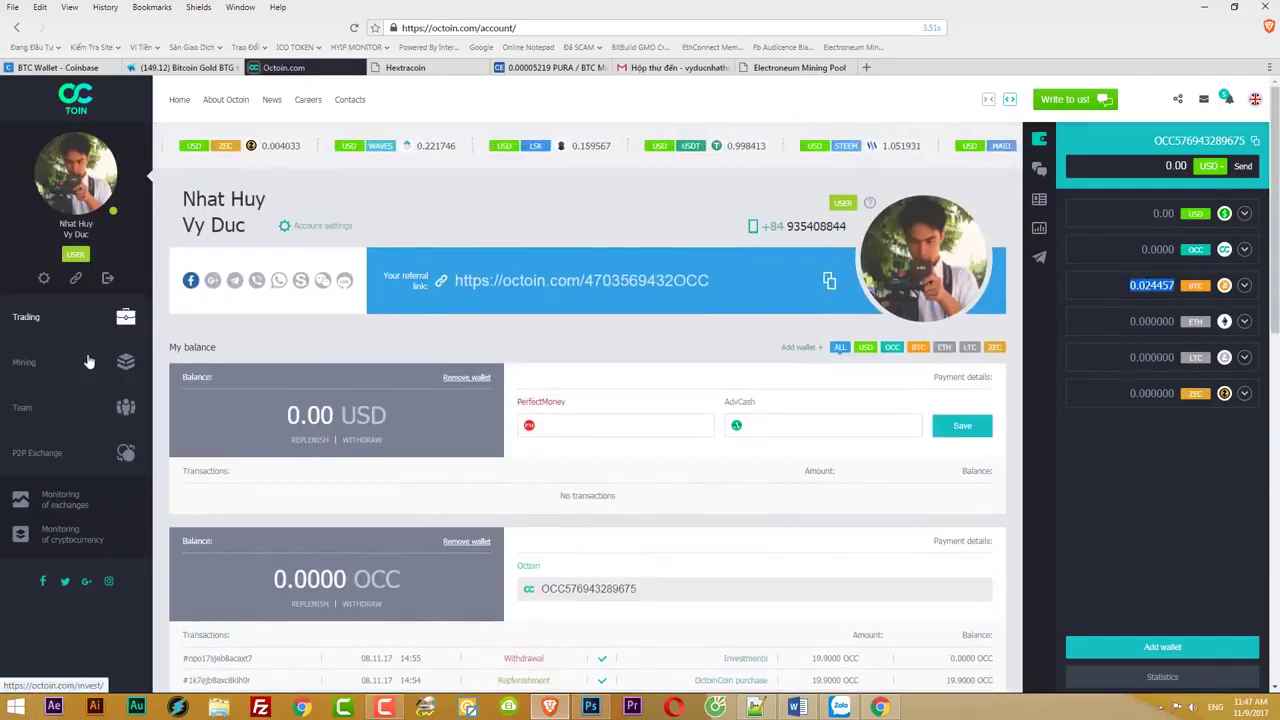
Step: On Trading, set the BTC calculator to a 150-day term and copy the 0.024457 BTC balance
left_click(30, 318)
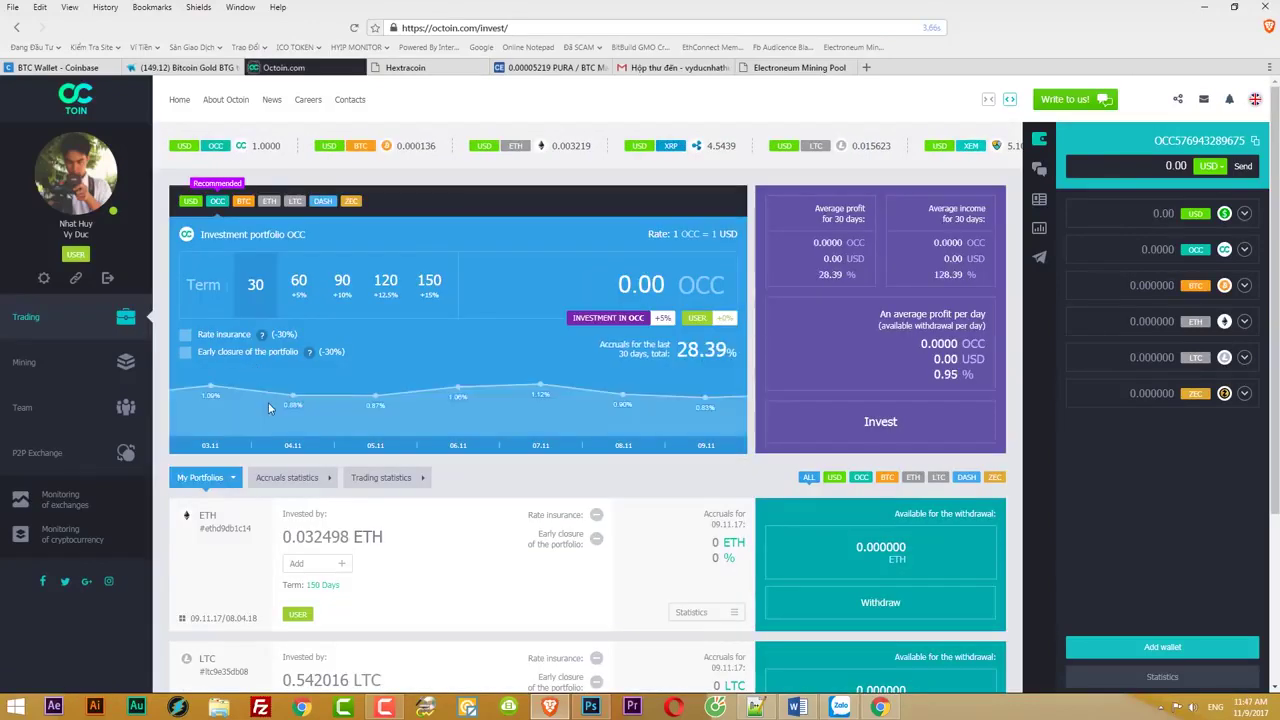
scroll(268, 402, "down", 1)
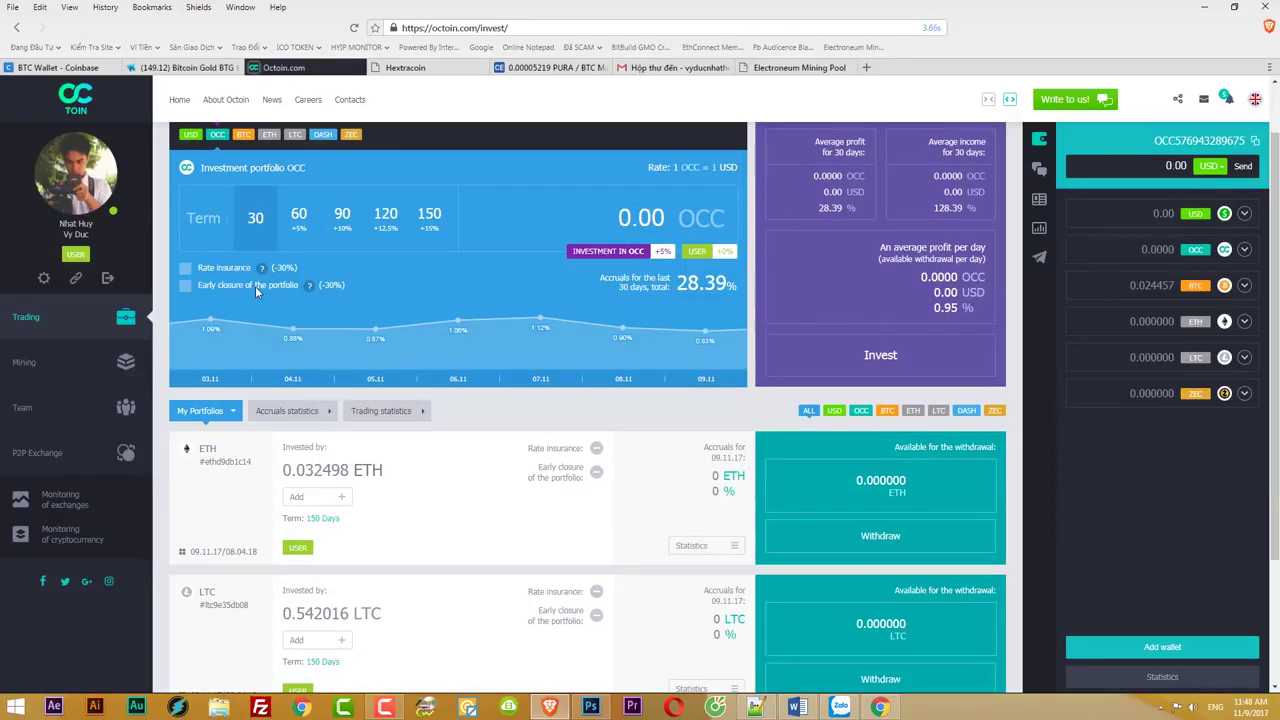
left_click(427, 218)
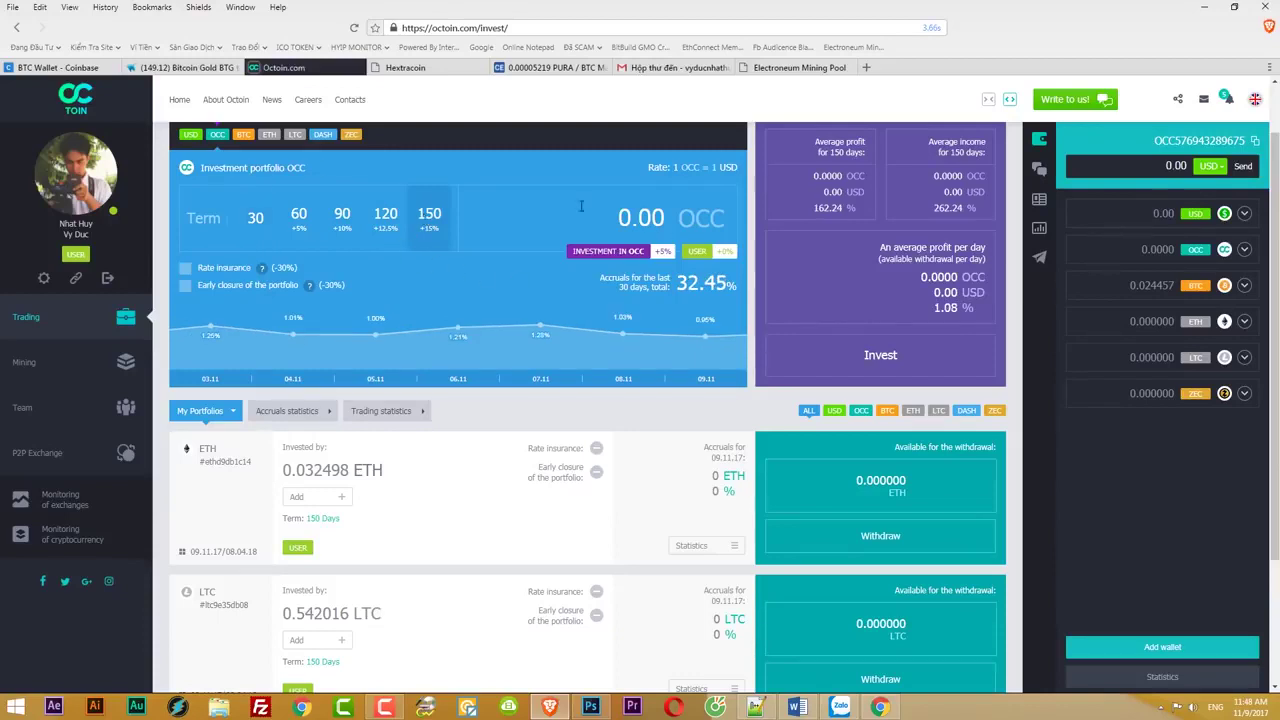
left_click(243, 136)
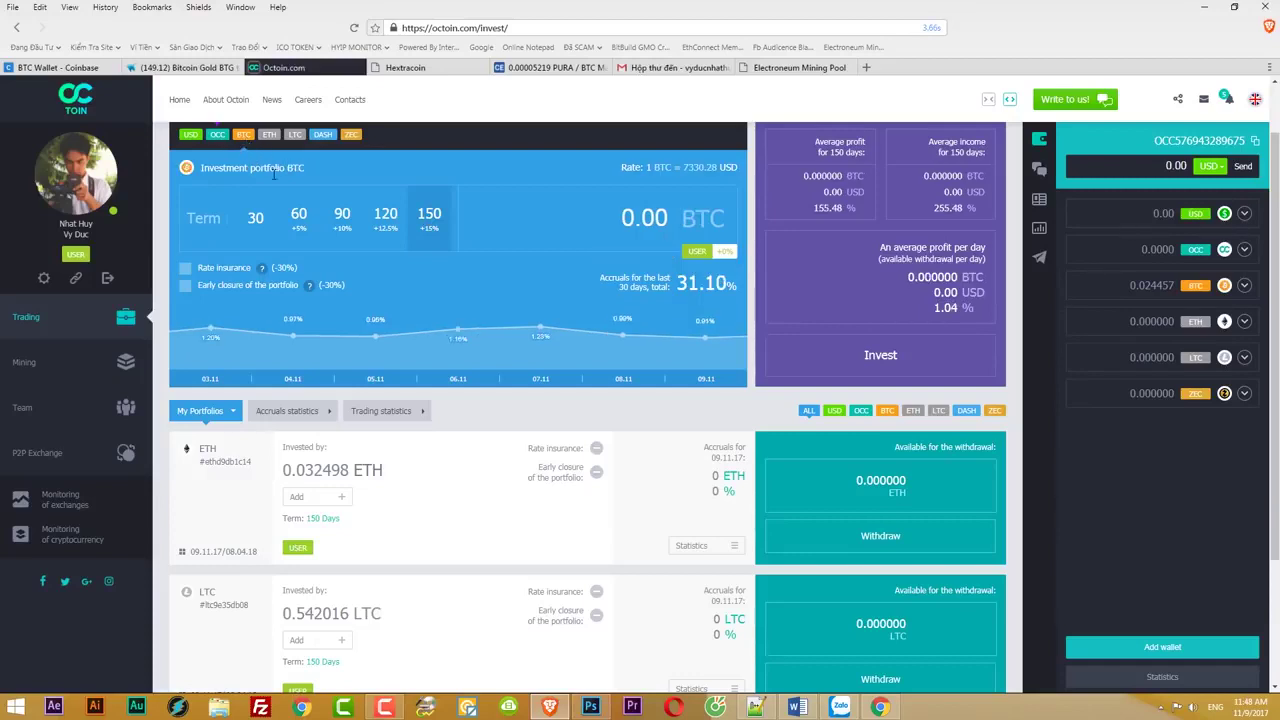
left_click_drag(1128, 285, 1174, 286)
key("ctrl+c")
left_click(655, 218)
Step: Paste 0.024457 BTC and review the 150-day projection: 278.74 USD, 155.48%, 0.062483 BTC income
key("ctrl+v")
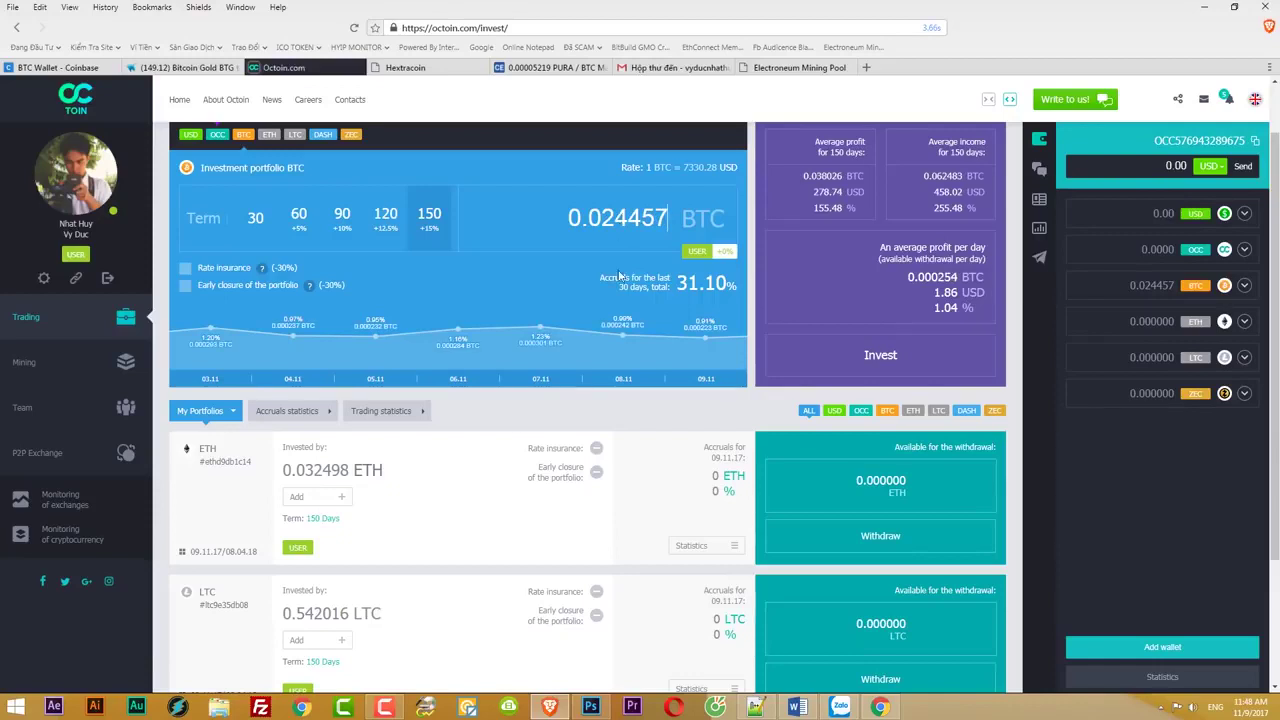
scroll(817, 311, "up", 1)
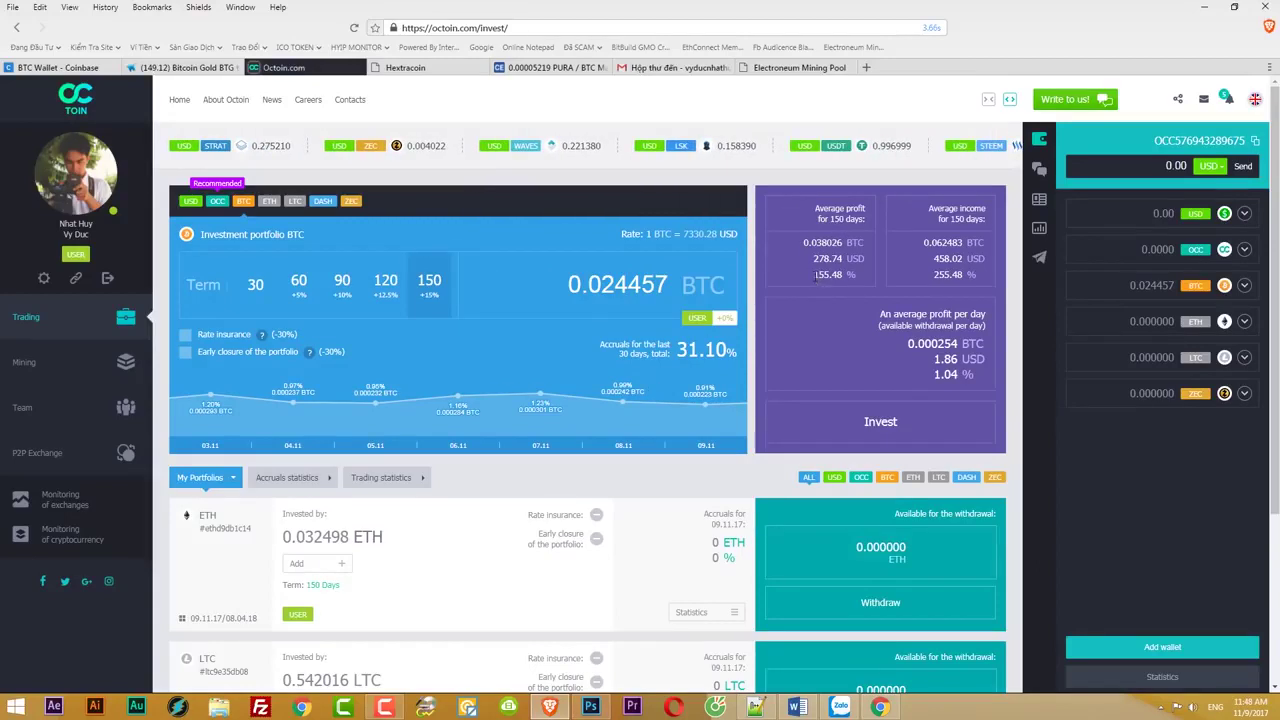
left_click_drag(814, 259, 830, 259)
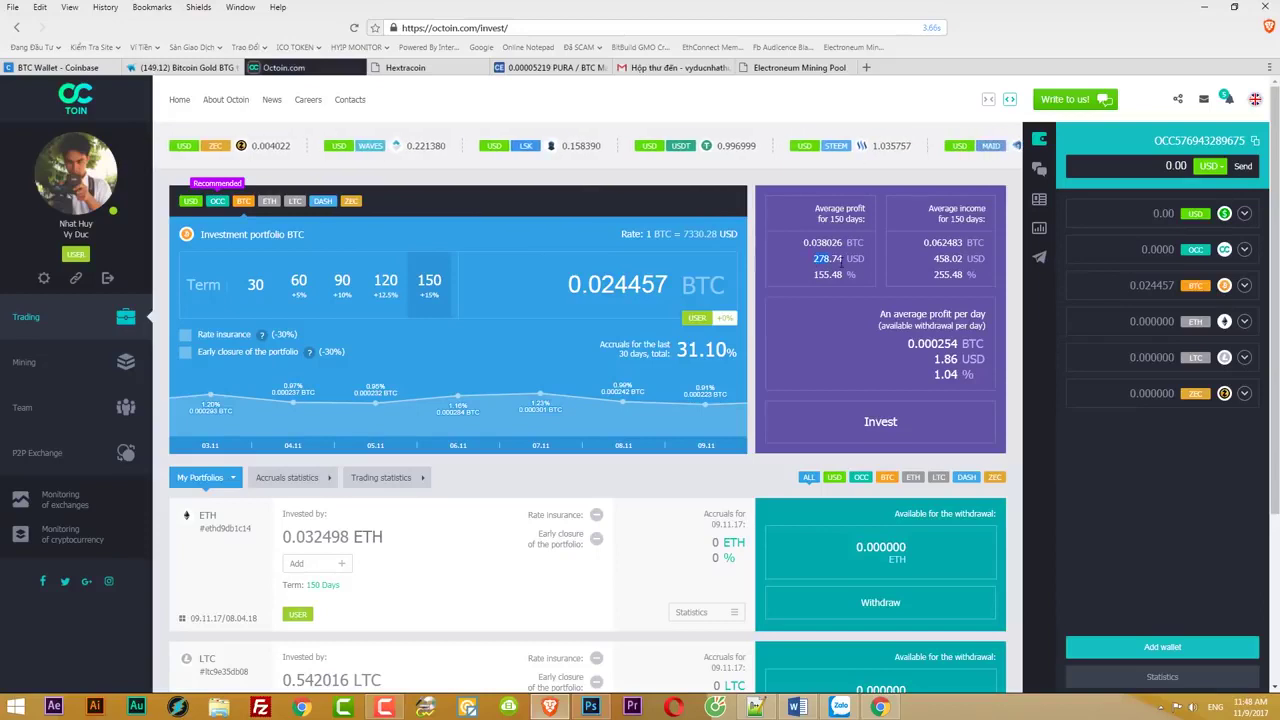
left_click(813, 281)
left_click_drag(806, 275, 828, 275)
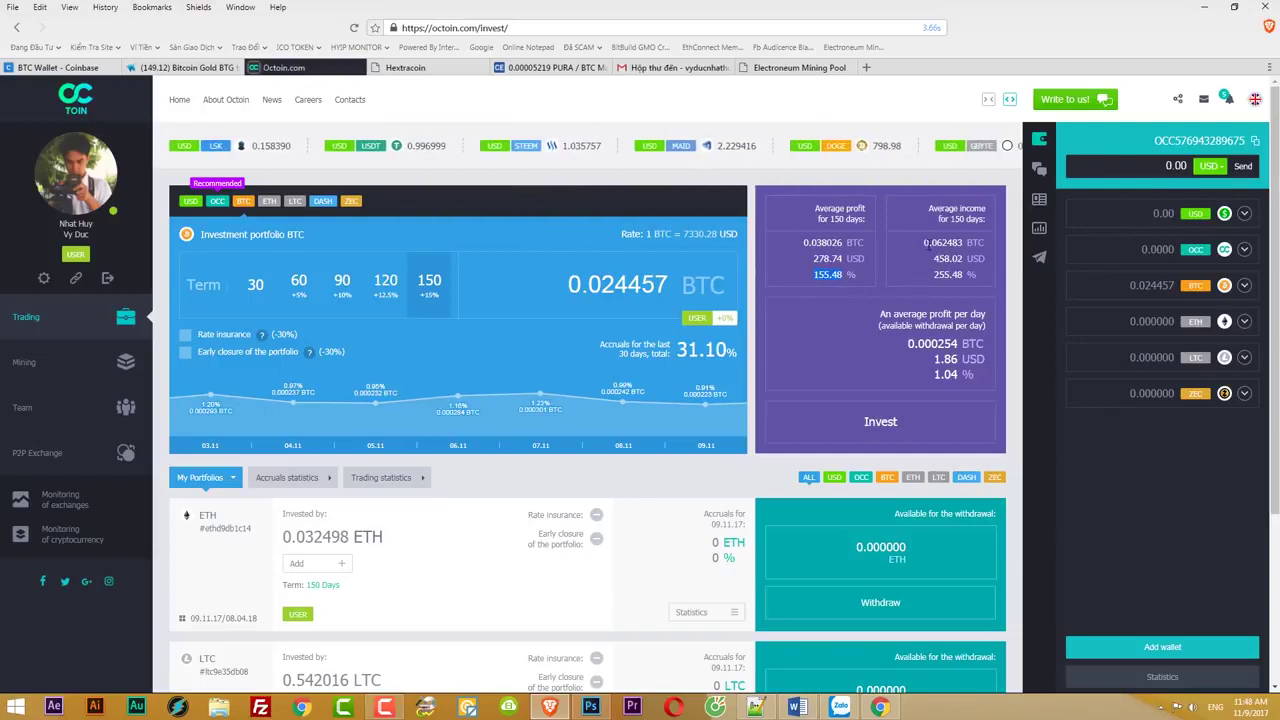
left_click_drag(922, 242, 940, 243)
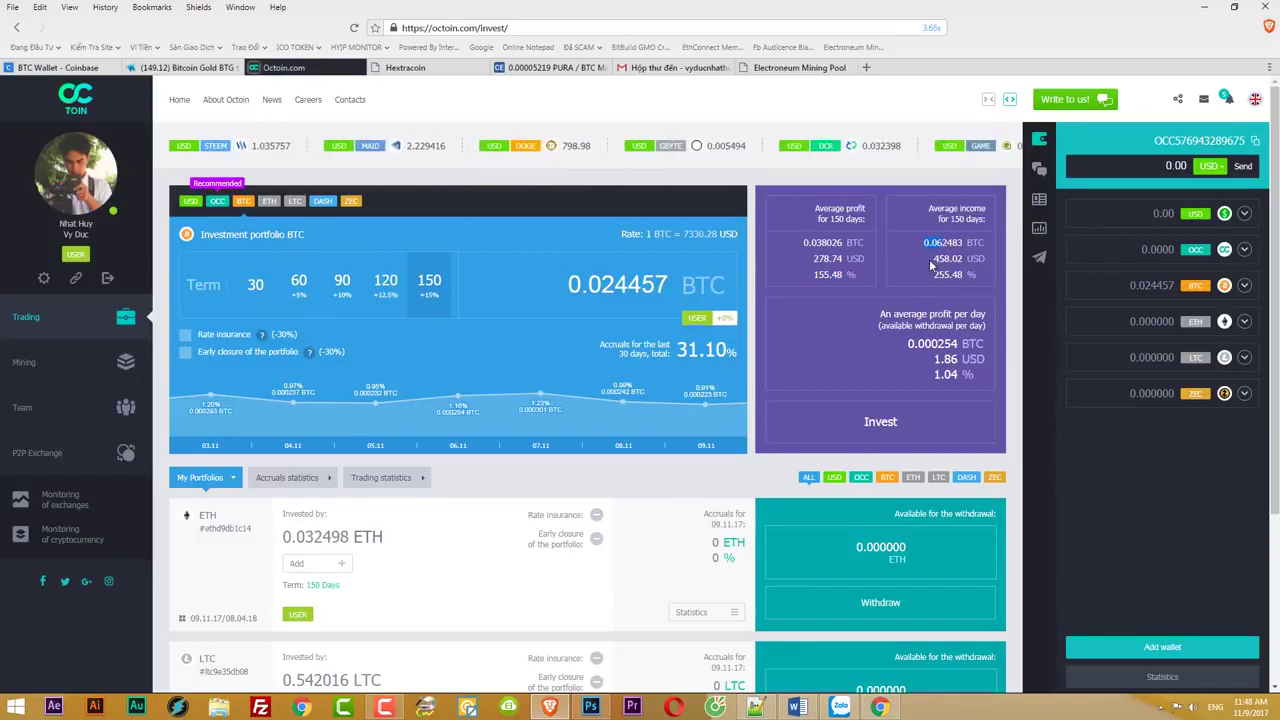
left_click(872, 358)
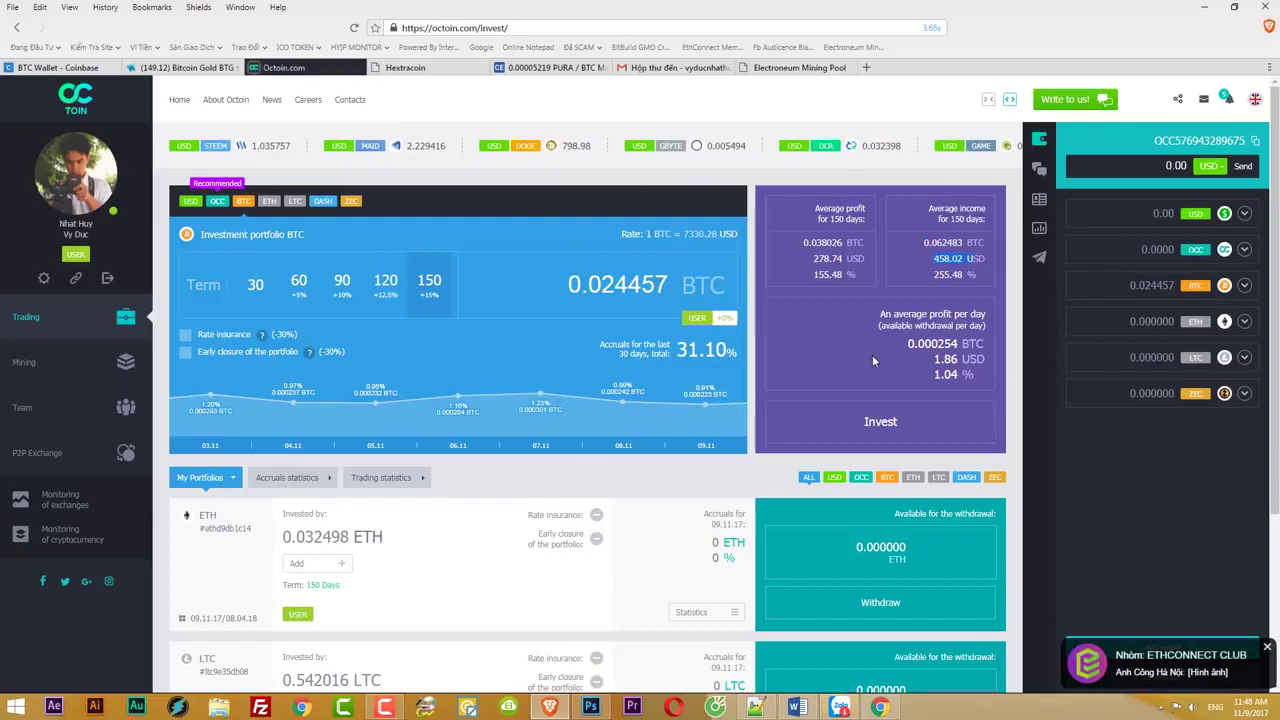
scroll(866, 355, "down", 2)
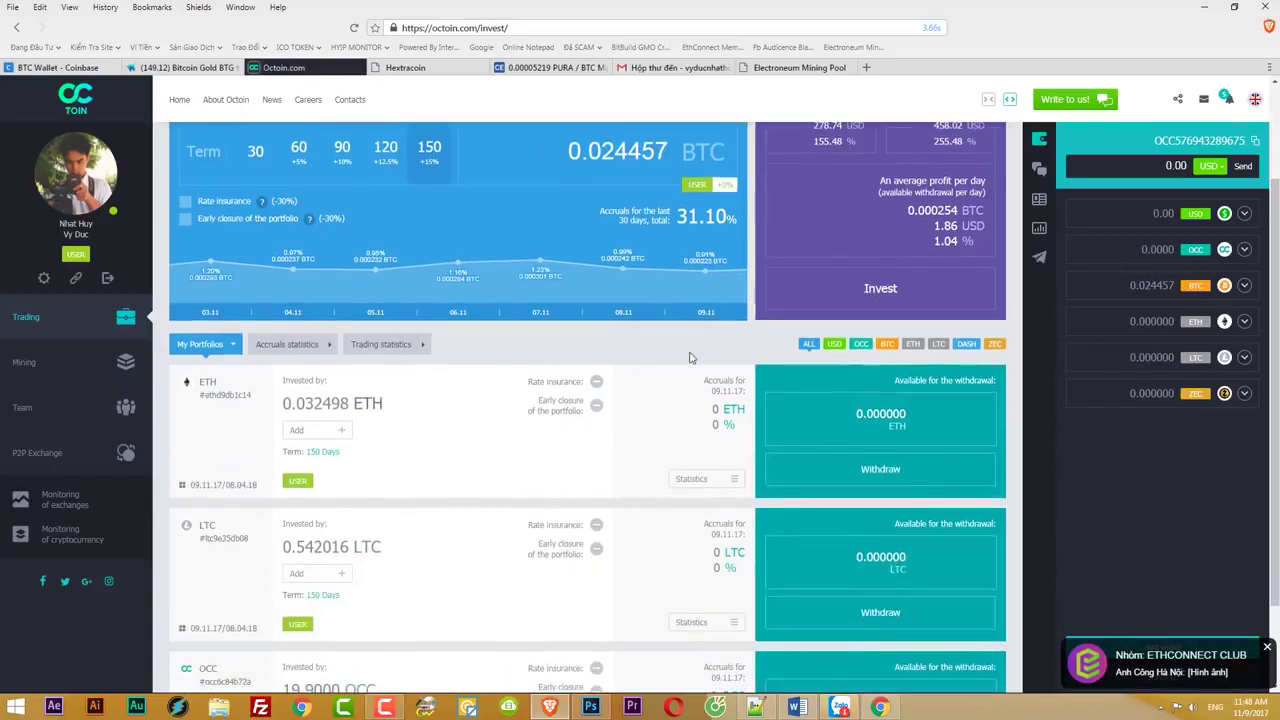
scroll(527, 393, "up", 2)
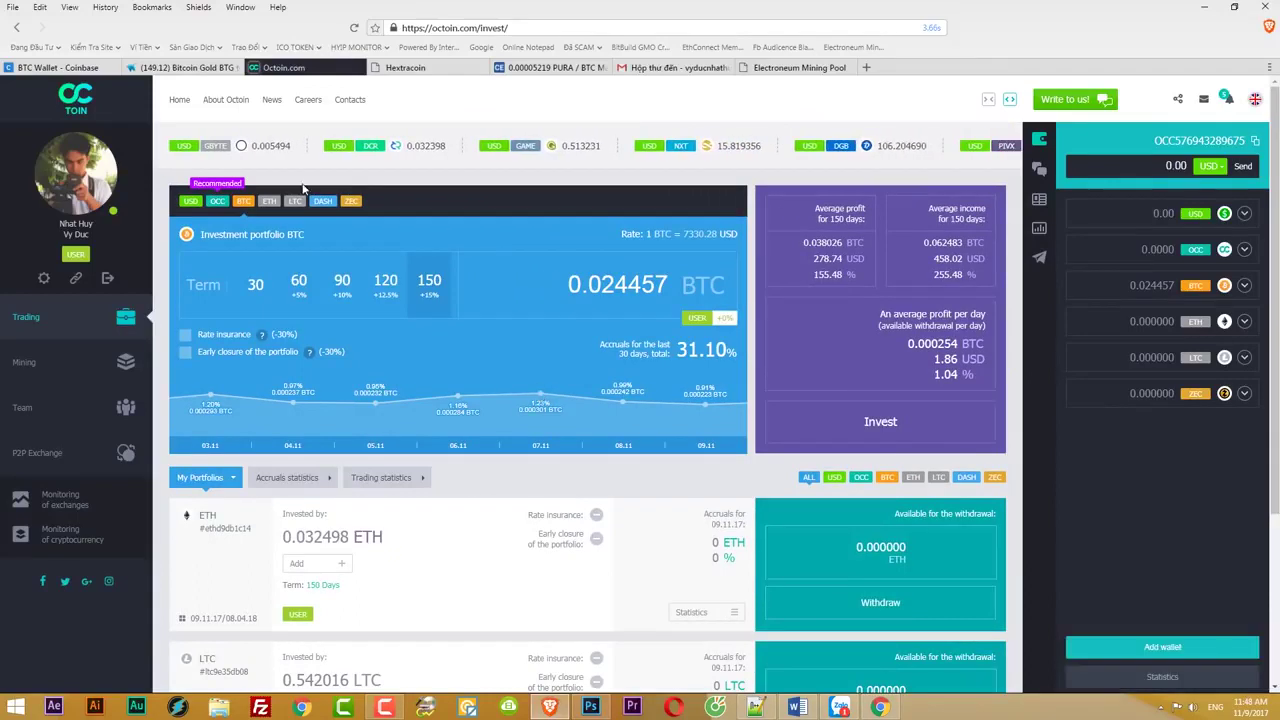
Step: Switch to the 30-day term and check its 48.48 USD average profit
left_click(256, 287)
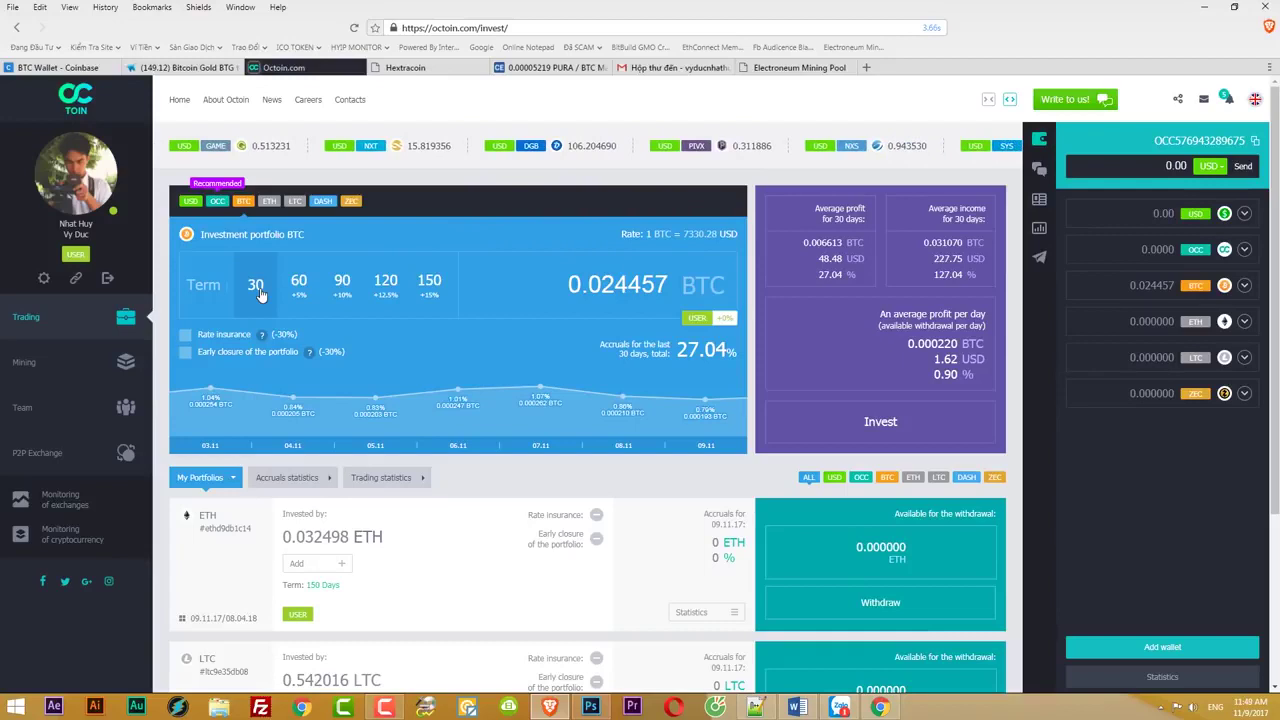
double_click(851, 258)
double_click(833, 258)
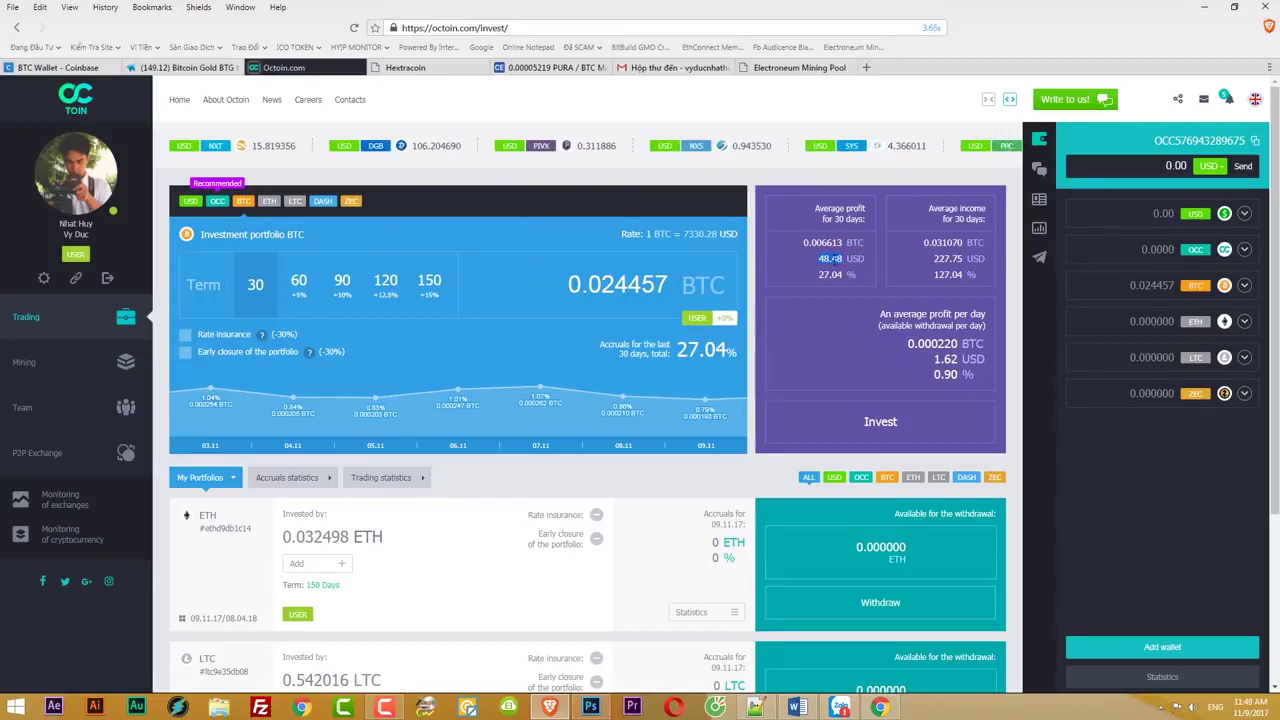